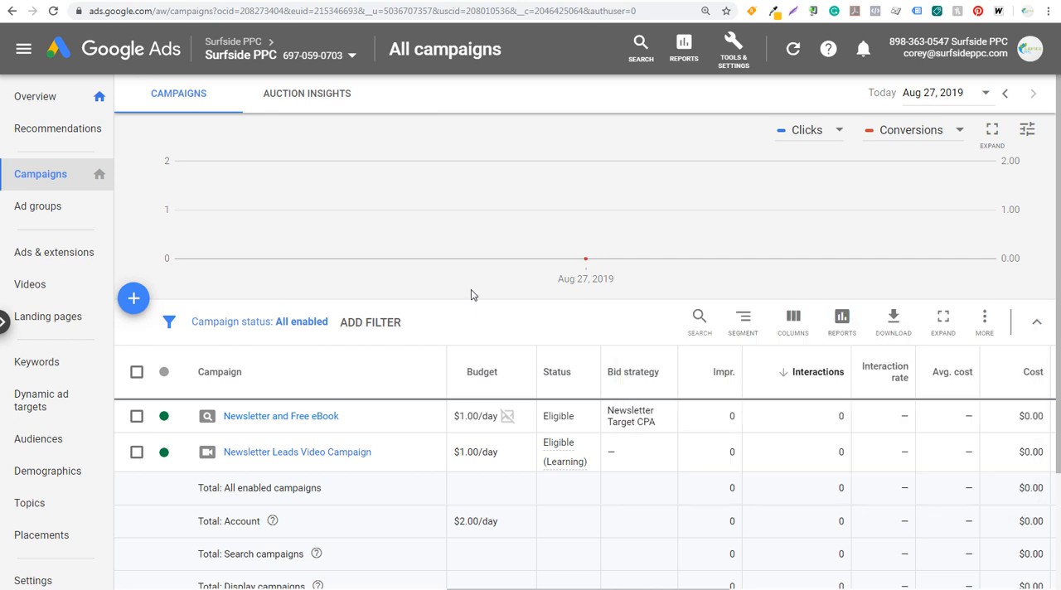
Open the account's conversion actions and look through the existing list.
left_click(733, 61)
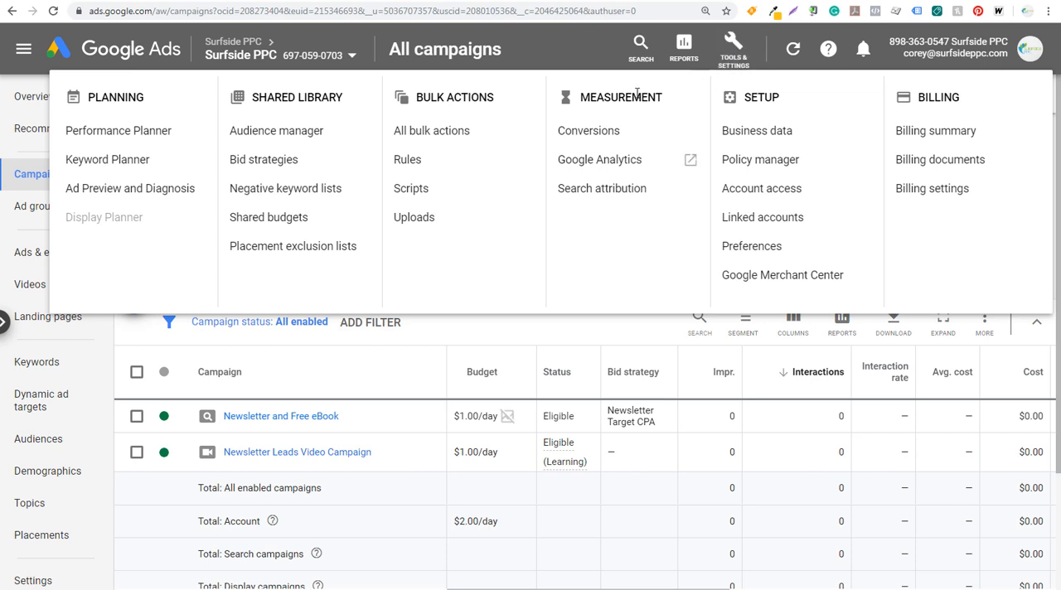
left_click(597, 138)
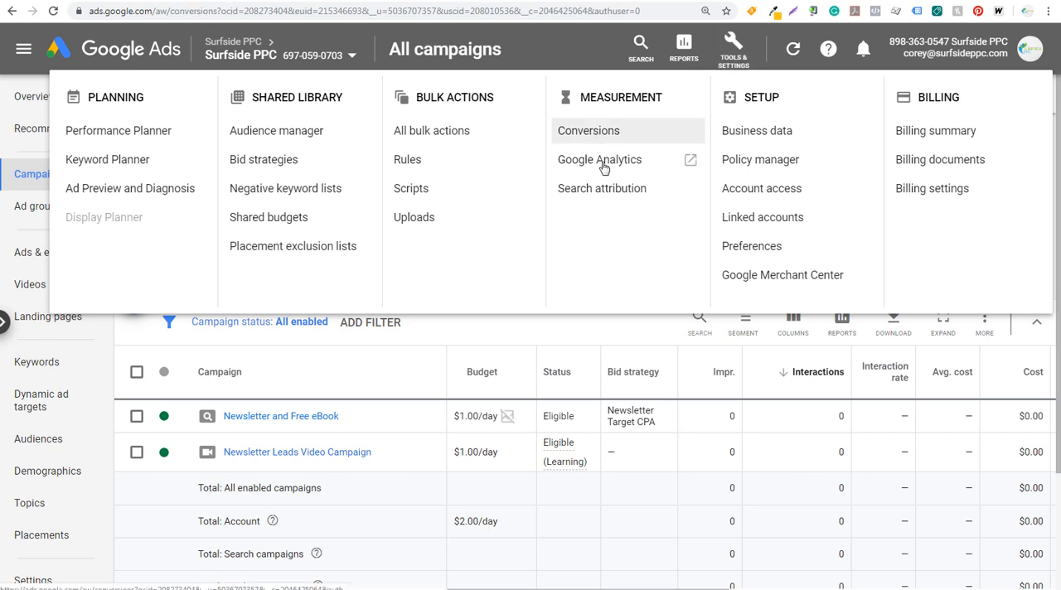
scroll(536, 166, "down", 3)
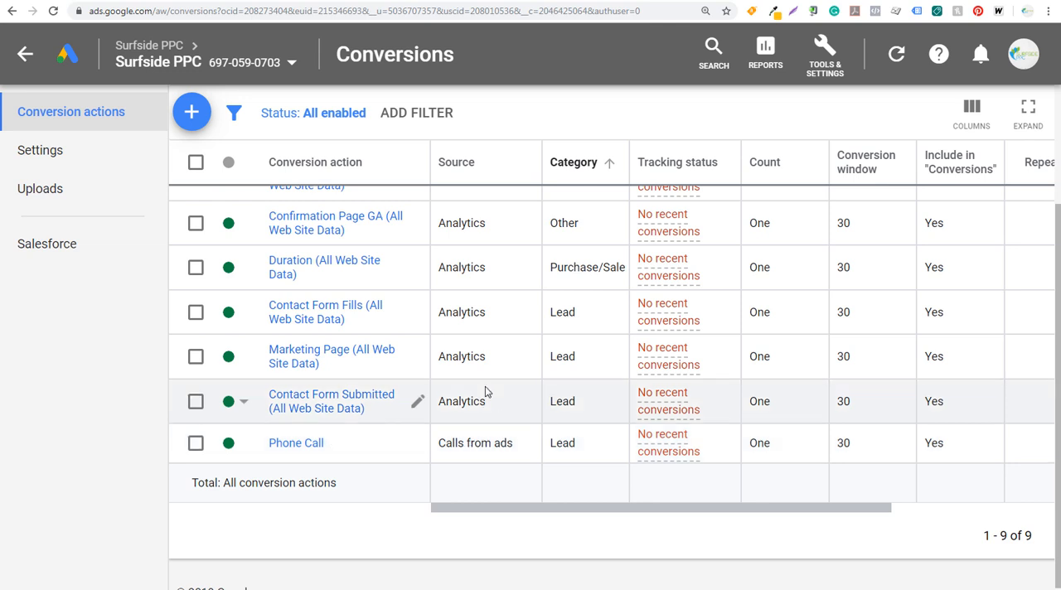
scroll(486, 388, "up", 3)
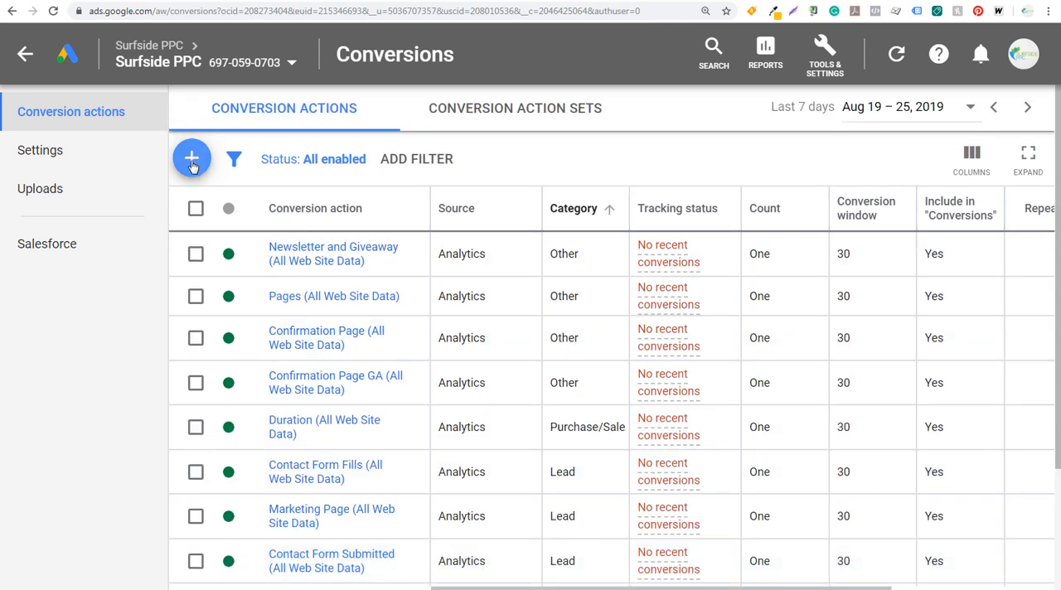
Start a new phone call conversion action that tracks calls from ads using call extensions or call-only ads.
left_click(199, 153)
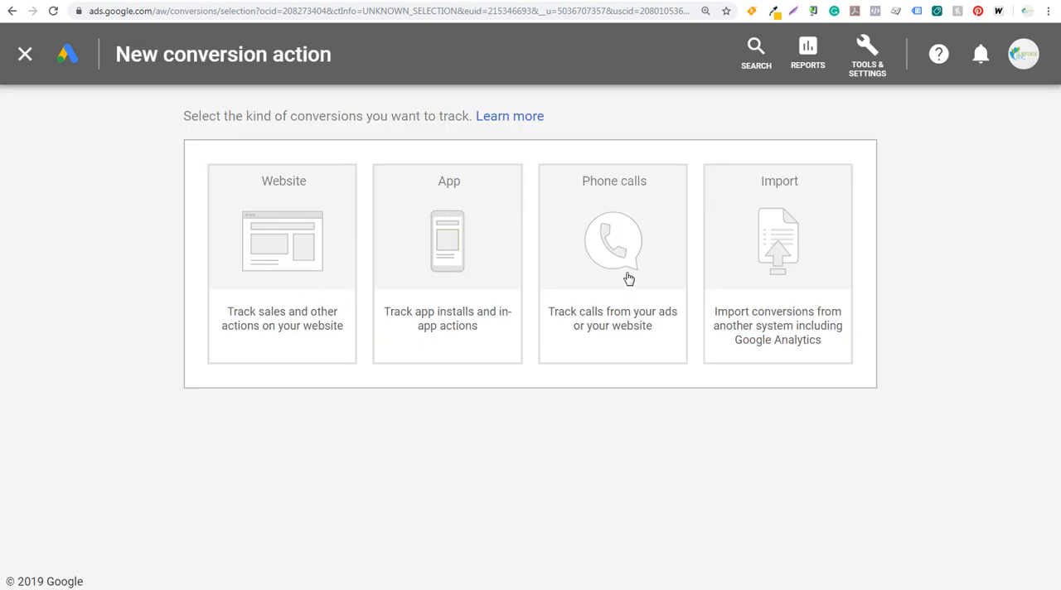
left_click(644, 247)
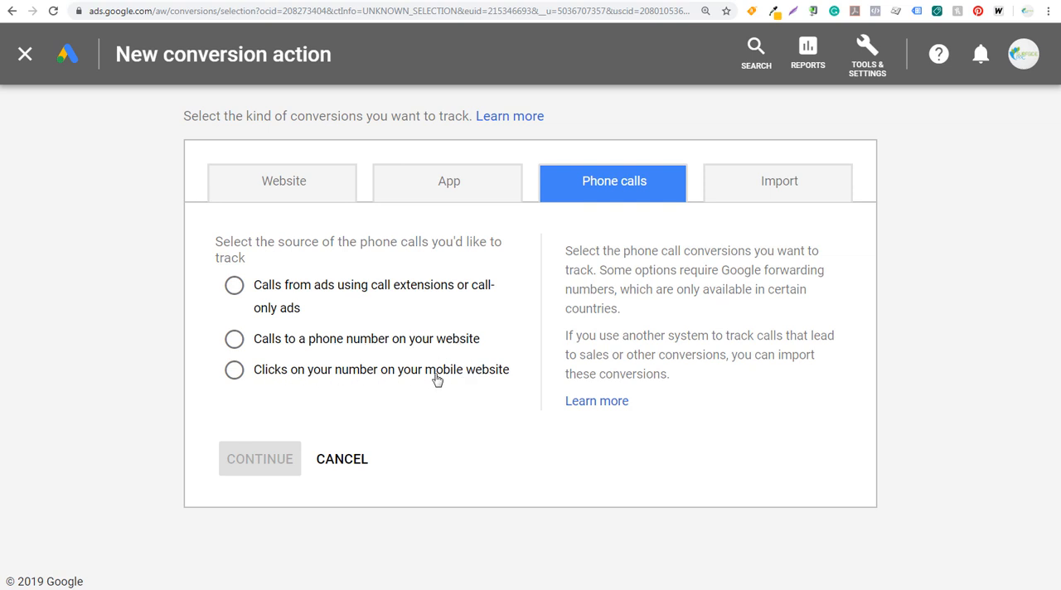
left_click(236, 287)
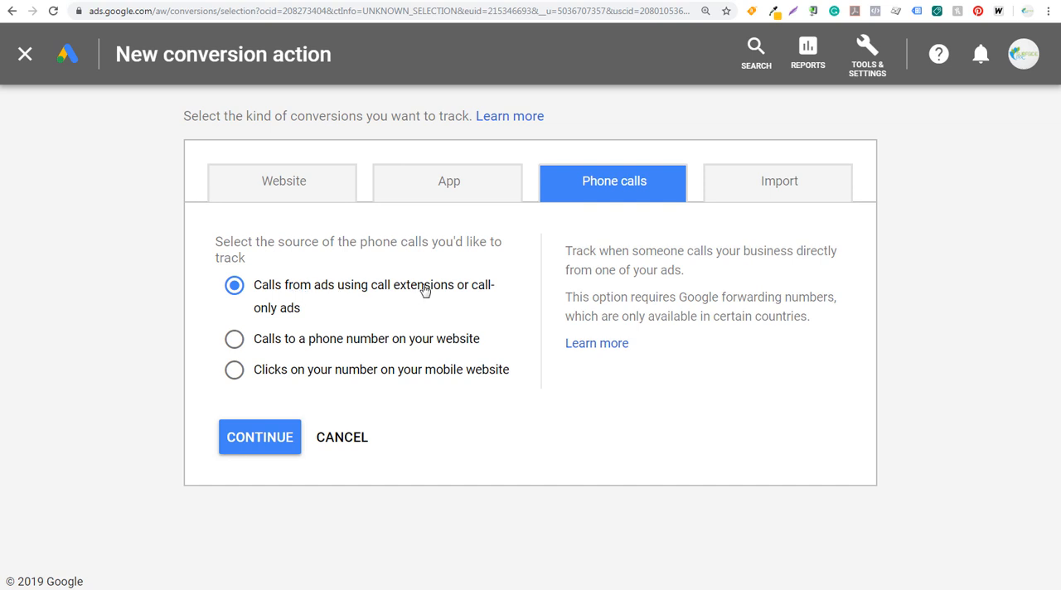
left_click(262, 438)
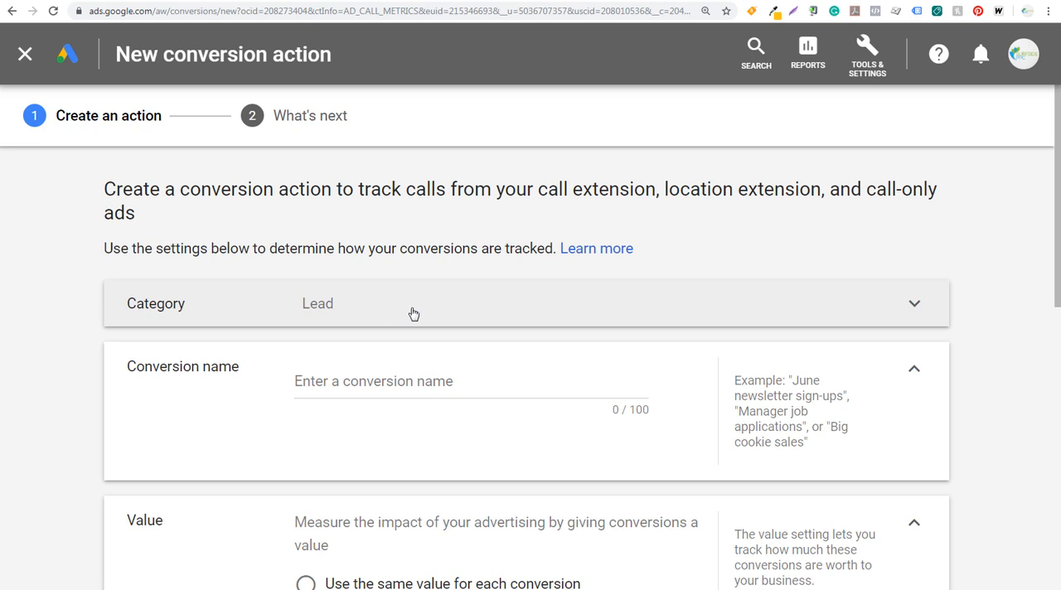
Name the conversion action "Phone Calls - Extensions or Call Only".
left_click(398, 382)
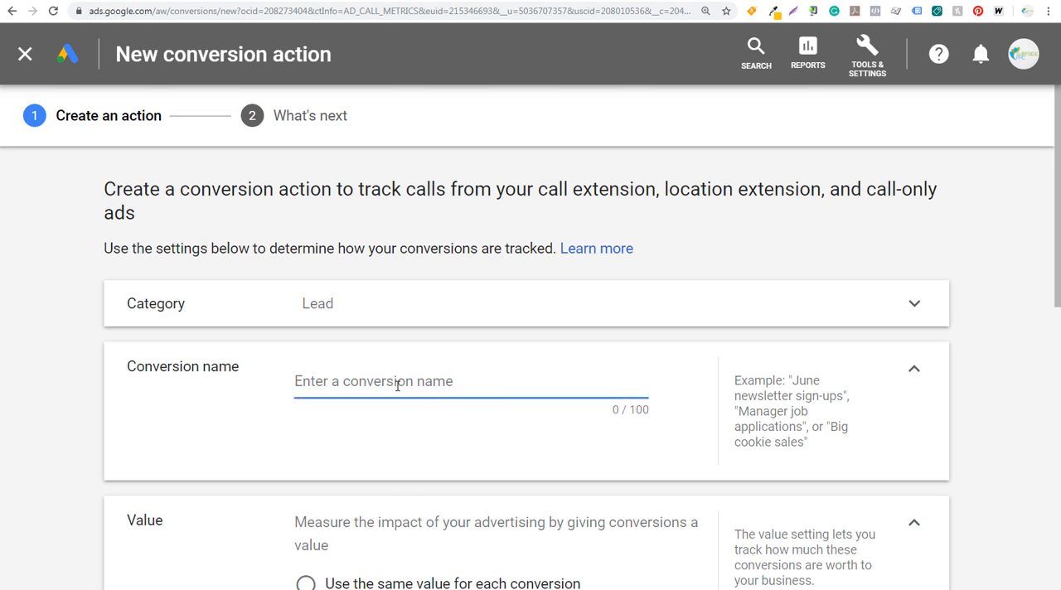
type("Phone Calls")
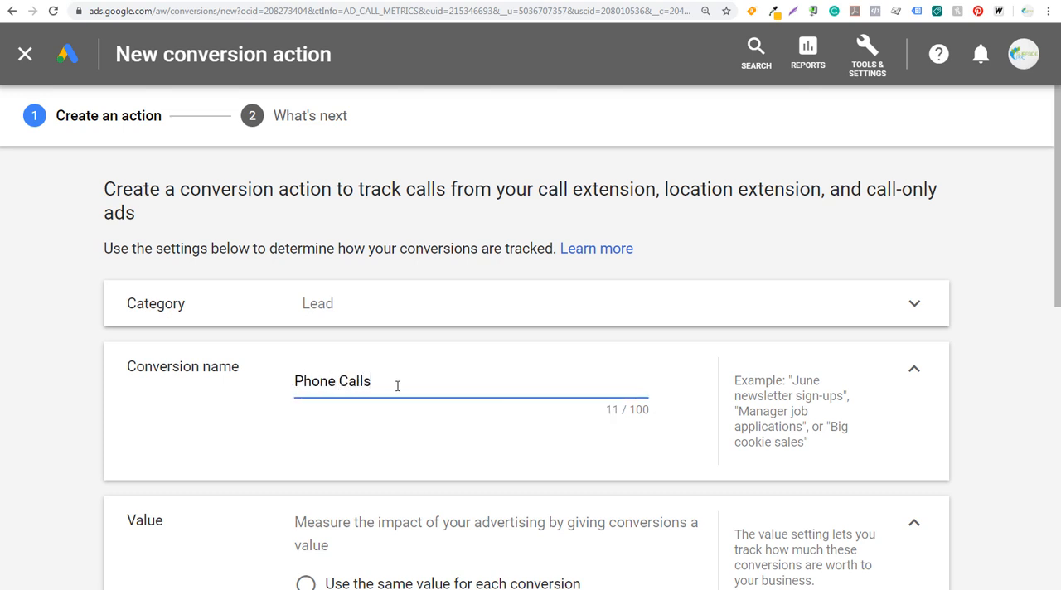
type(" - Extensions or Call Only")
left_click(89, 402)
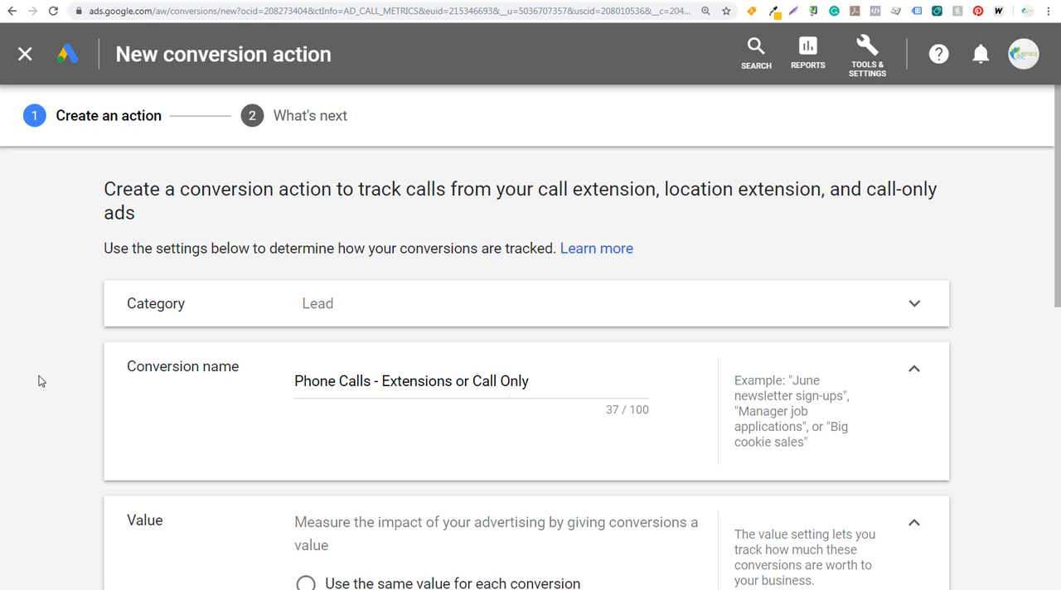
Set the conversion action to use the same value for each conversion.
scroll(50, 380, "down", 2)
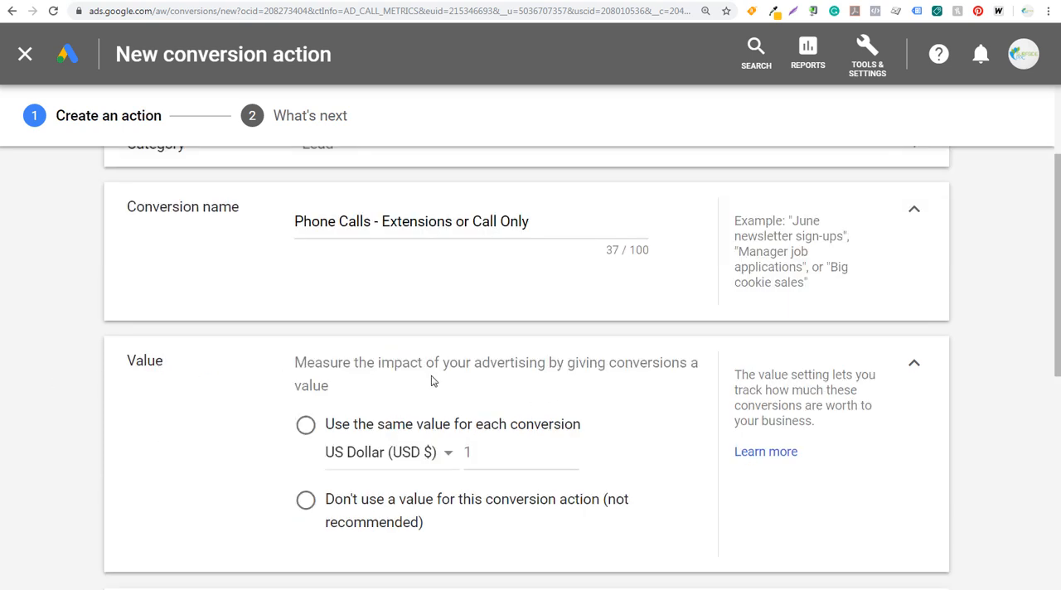
left_click(305, 426)
scroll(279, 424, "down", 2)
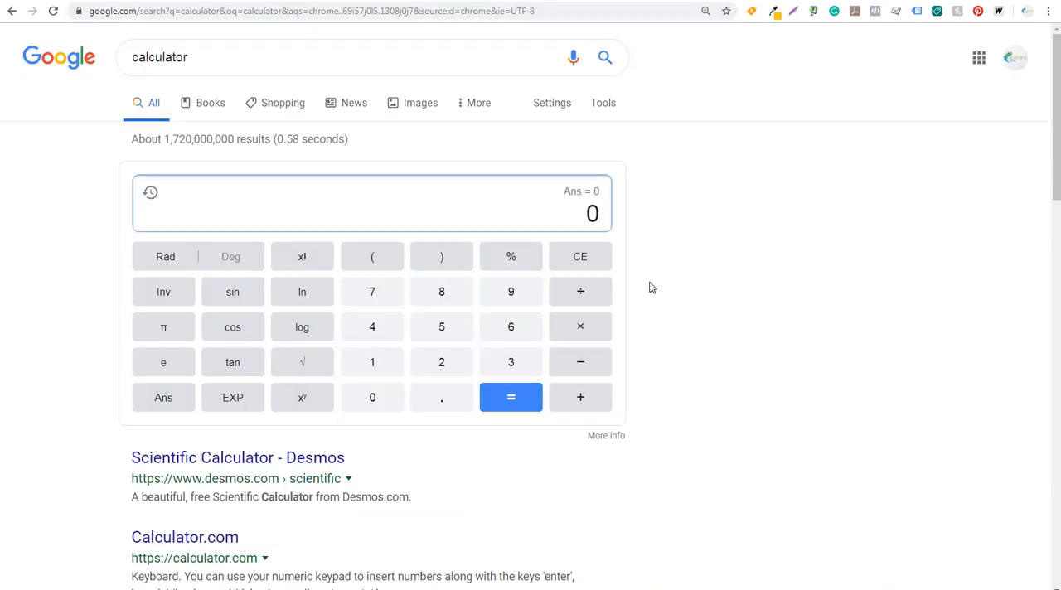
Switch to the Google calculator and compute 5000 ÷ 50 to work out the value per call.
left_click(451, 331)
left_click(388, 406)
left_click(389, 406)
left_click(388, 406)
left_click(589, 302)
left_click(447, 329)
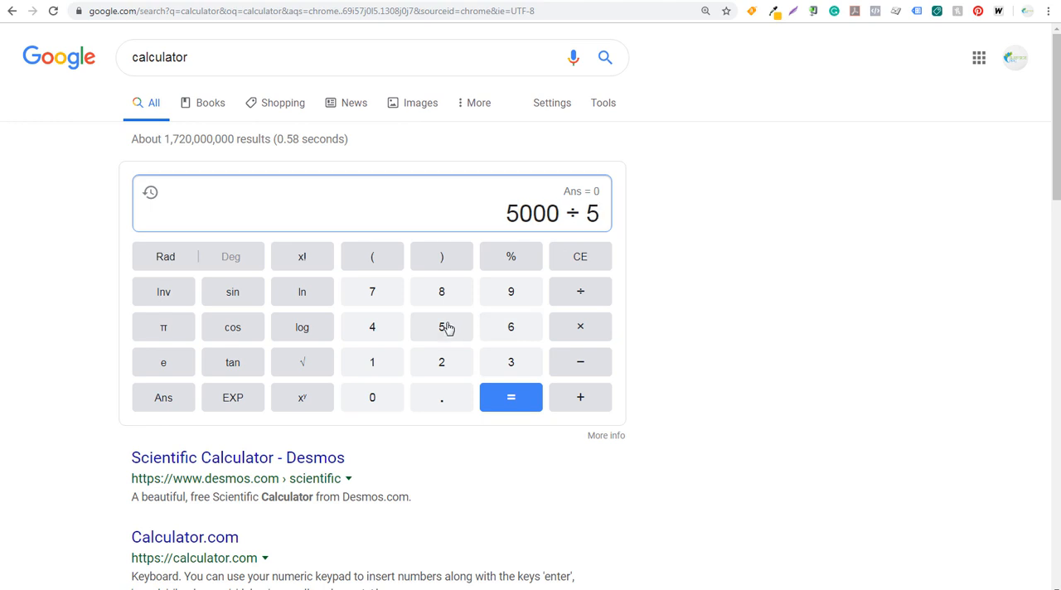
left_click(354, 405)
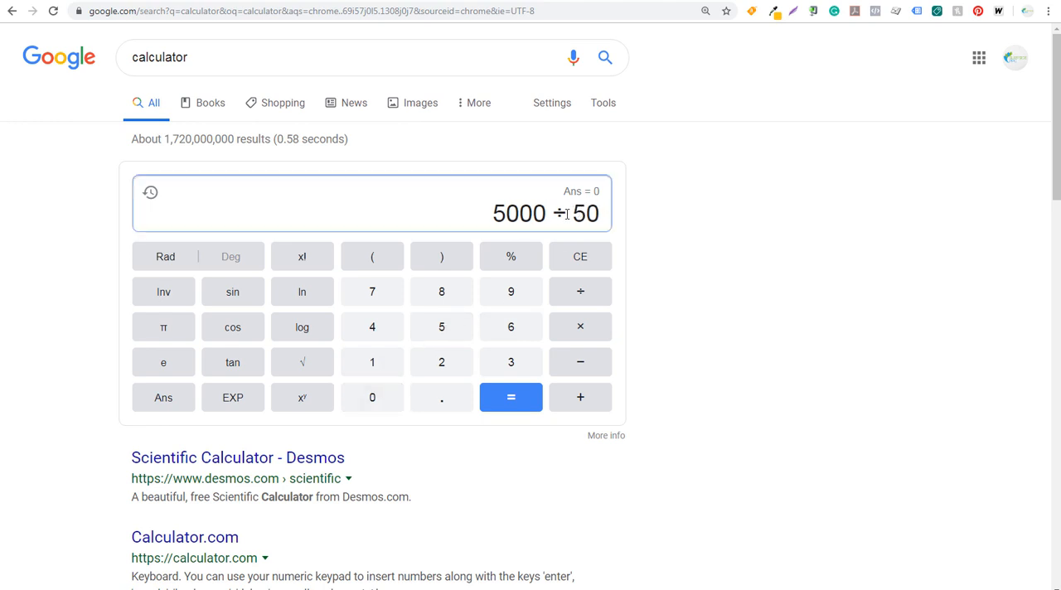
left_click(510, 401)
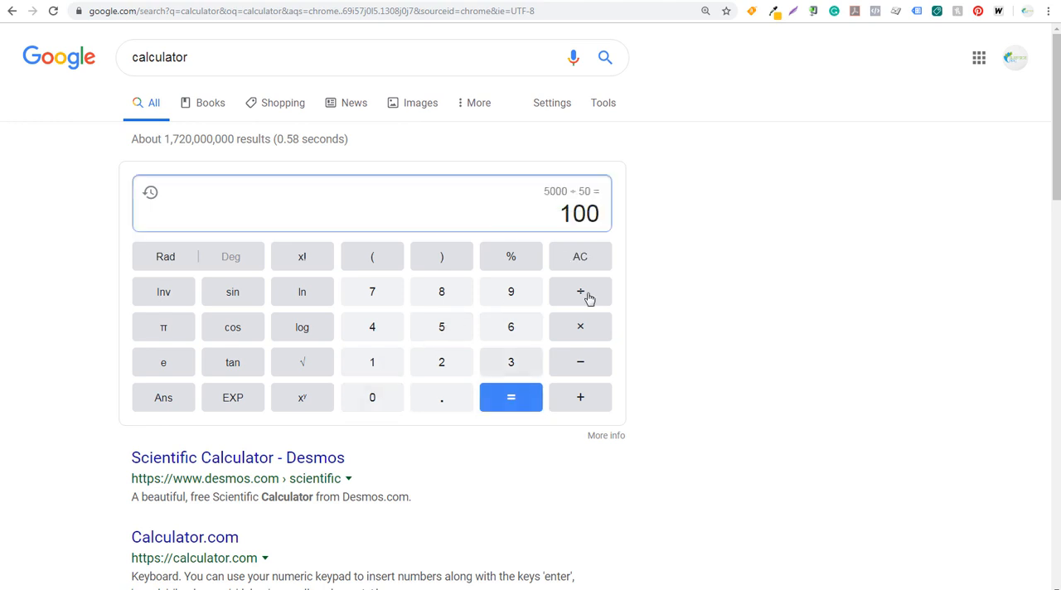
left_click_drag(560, 214, 600, 214)
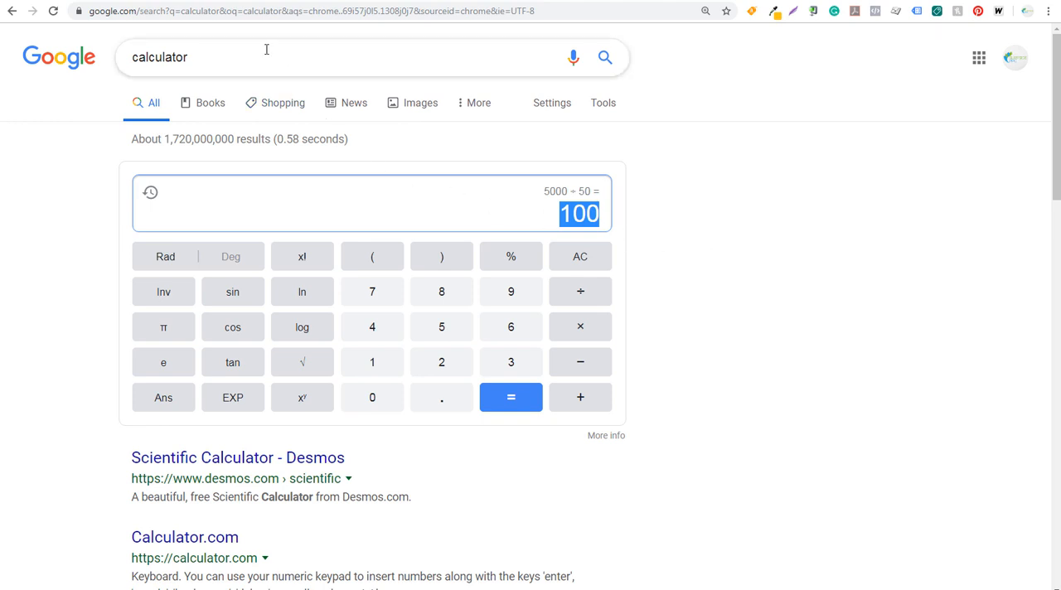
Return to Google Ads and set the value for each conversion to 100 US dollars.
left_click(169, 0)
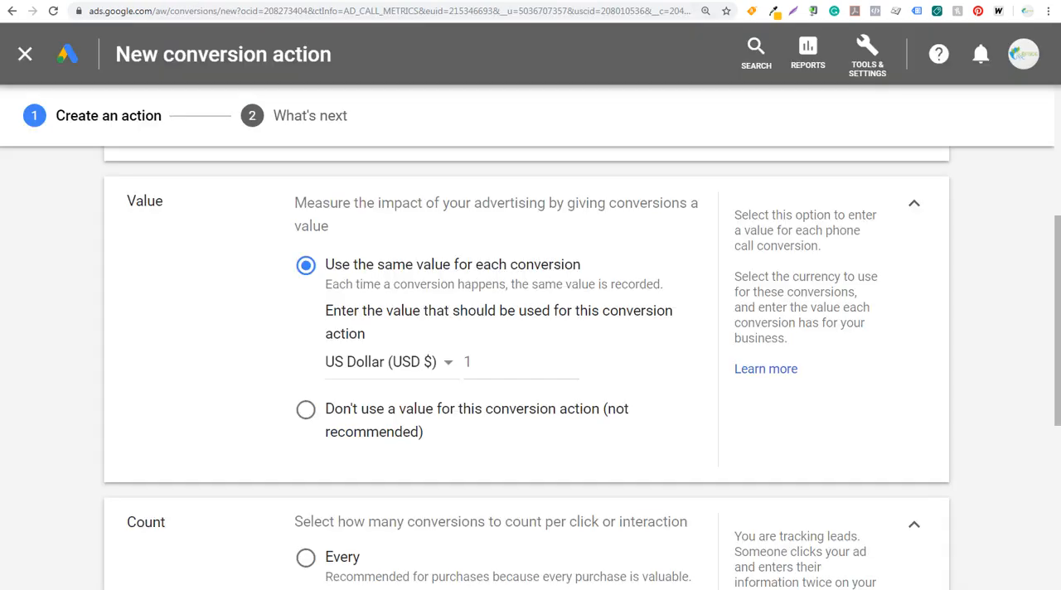
left_click(514, 356)
type("00")
left_click(70, 297)
Set the minimum call length that counts as a conversion to 30 seconds.
scroll(166, 391, "down", 4)
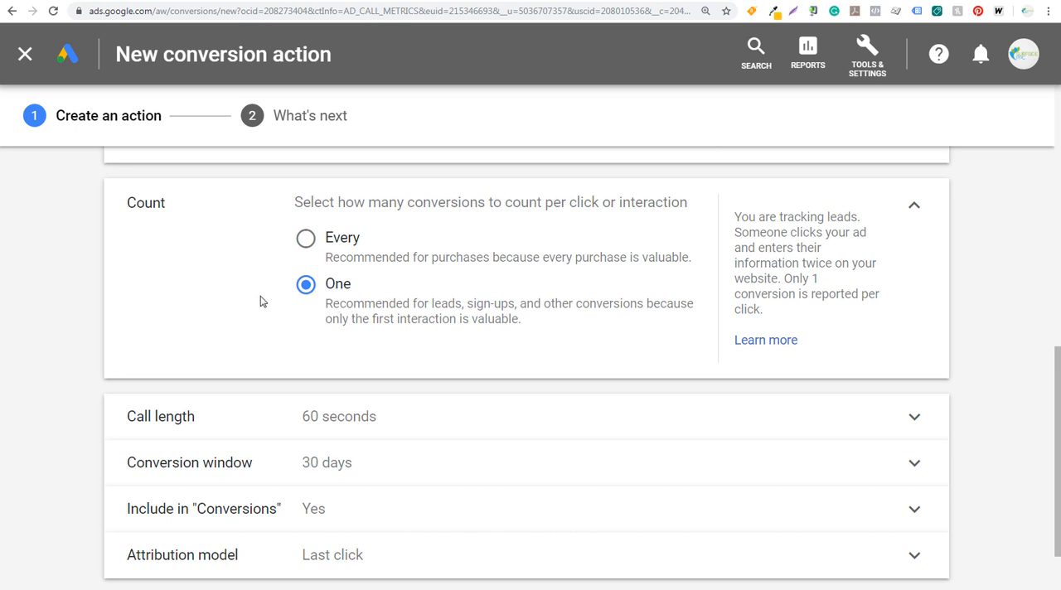
scroll(259, 301, "down", 2)
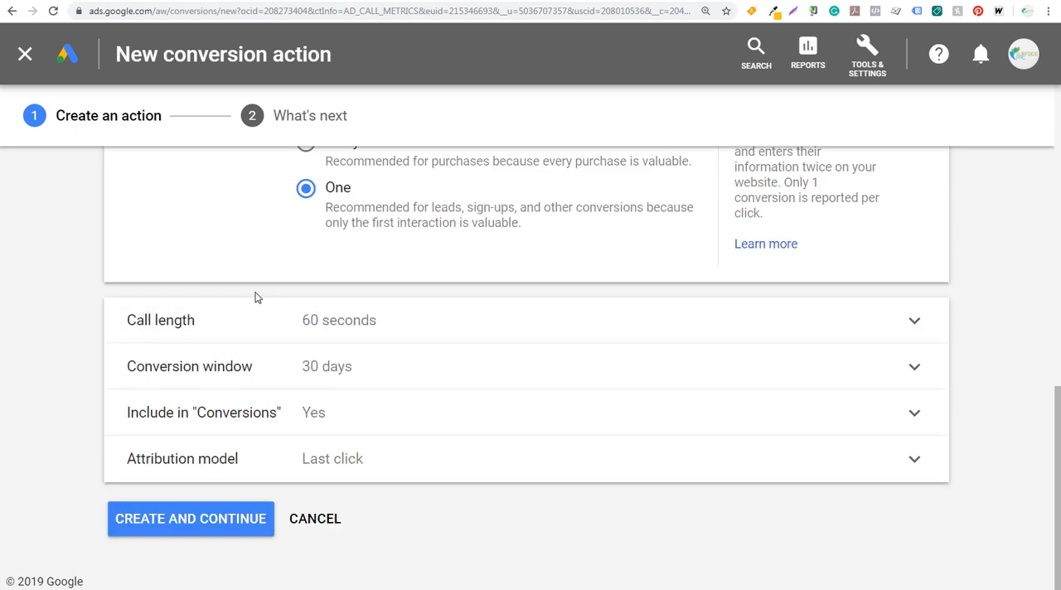
left_click(423, 323)
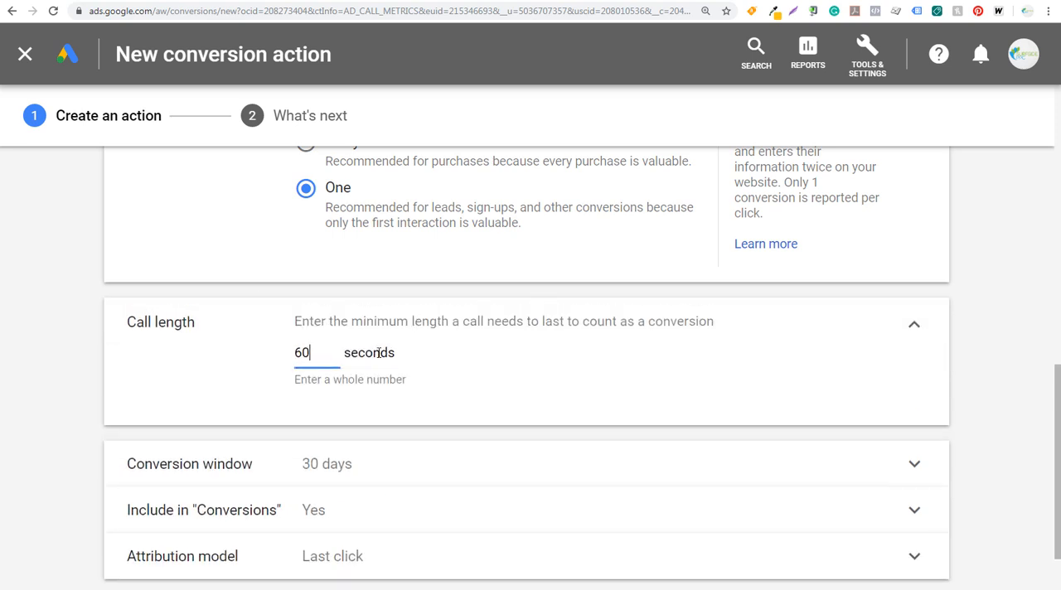
left_click_drag(338, 355, 277, 355)
type("540")
left_click(220, 375)
left_click_drag(332, 353, 290, 357)
type("45")
left_click(205, 373)
left_click_drag(323, 350, 257, 347)
type("30")
left_click(241, 376)
left_click(914, 325)
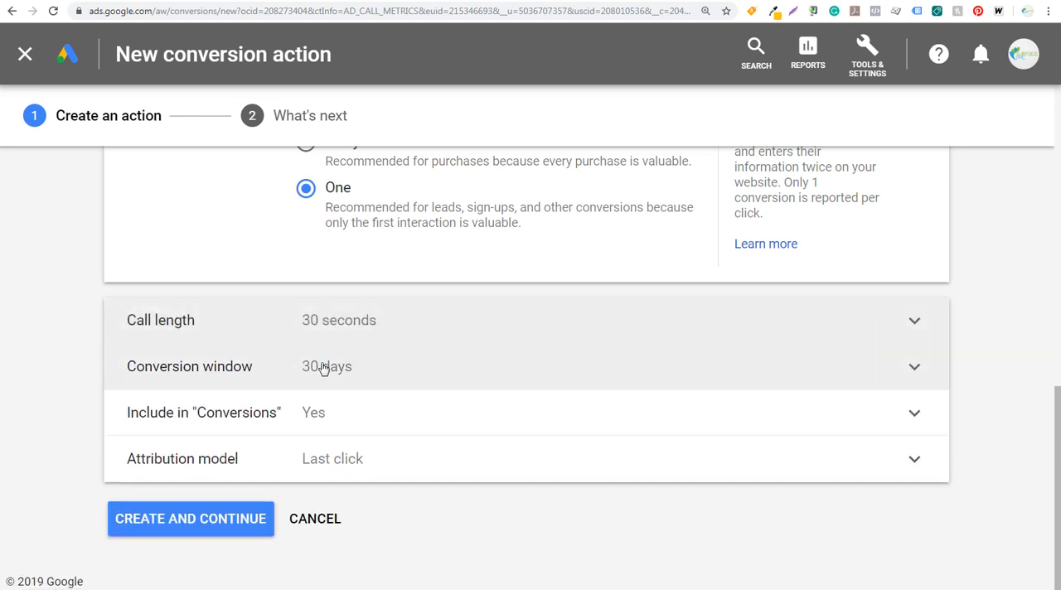
Review the conversion window setting, then create the conversion action and finish its setup.
left_click(381, 369)
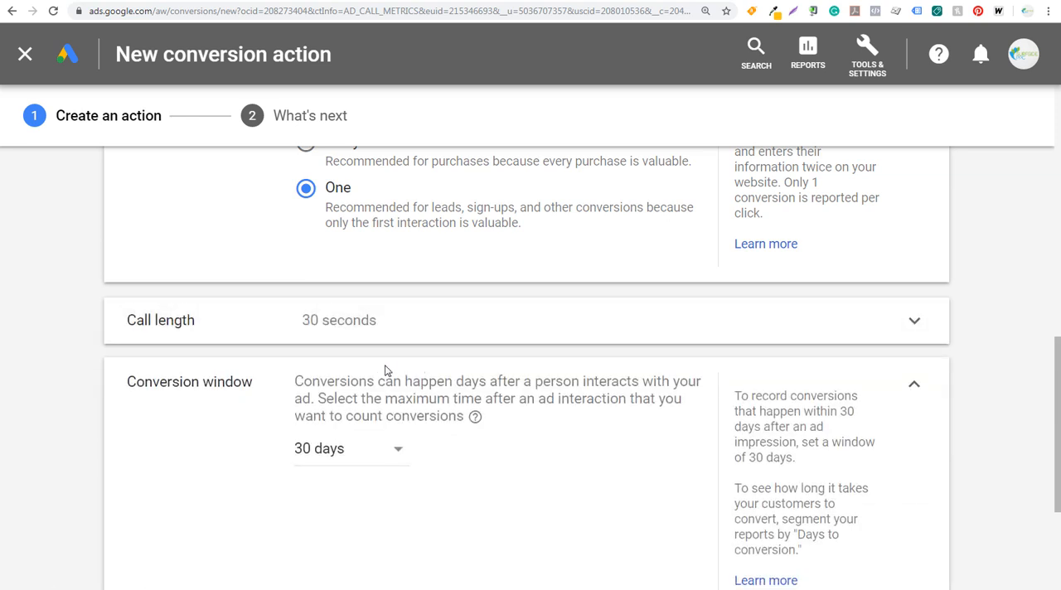
left_click(912, 386)
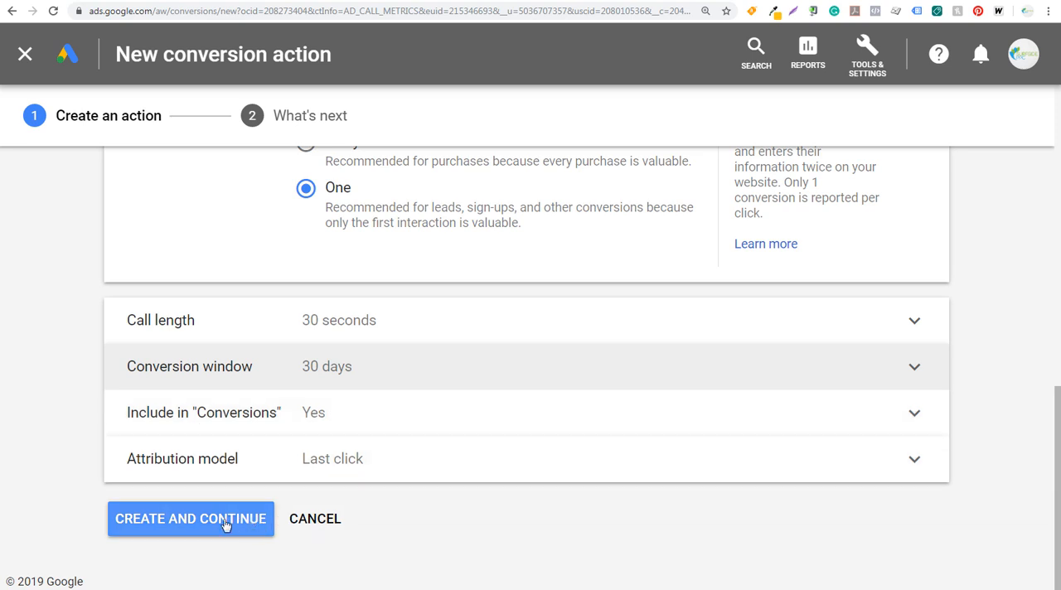
left_click(193, 520)
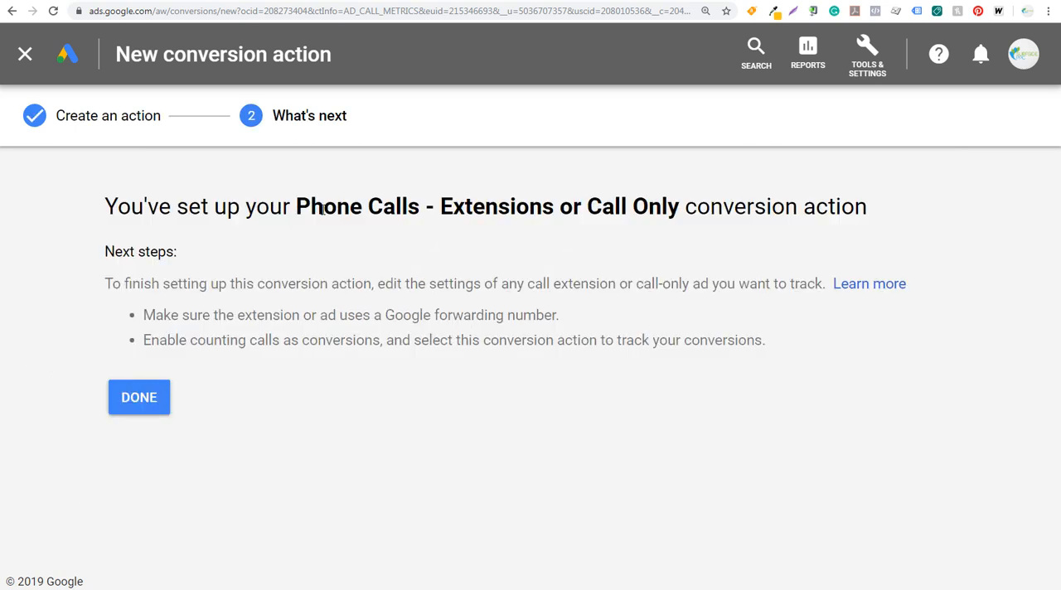
left_click(152, 406)
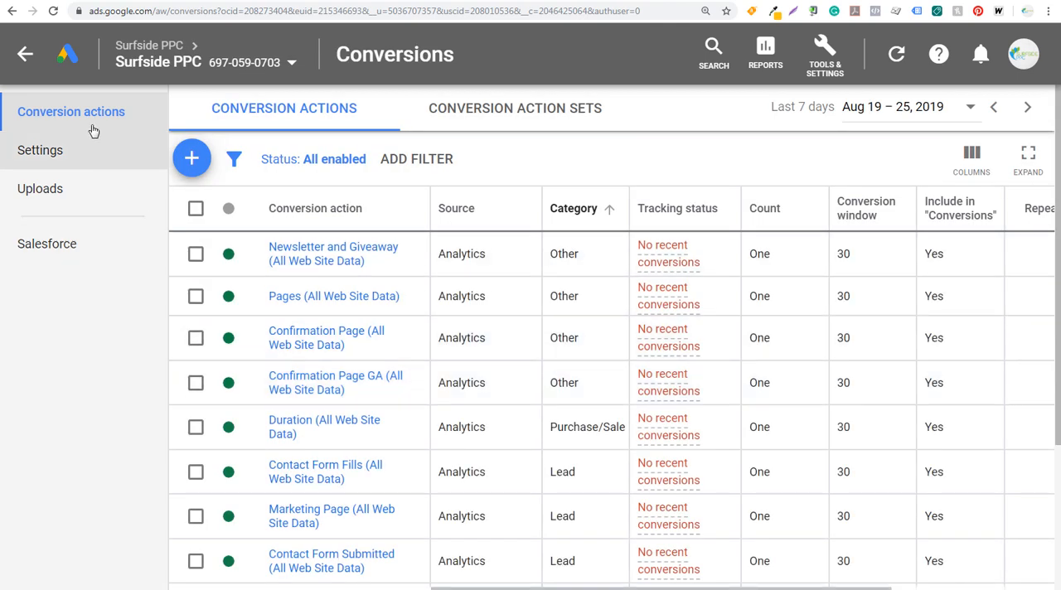
Return to all campaigns and start a new campaign with the Leads goal and the Search campaign type.
left_click(25, 57)
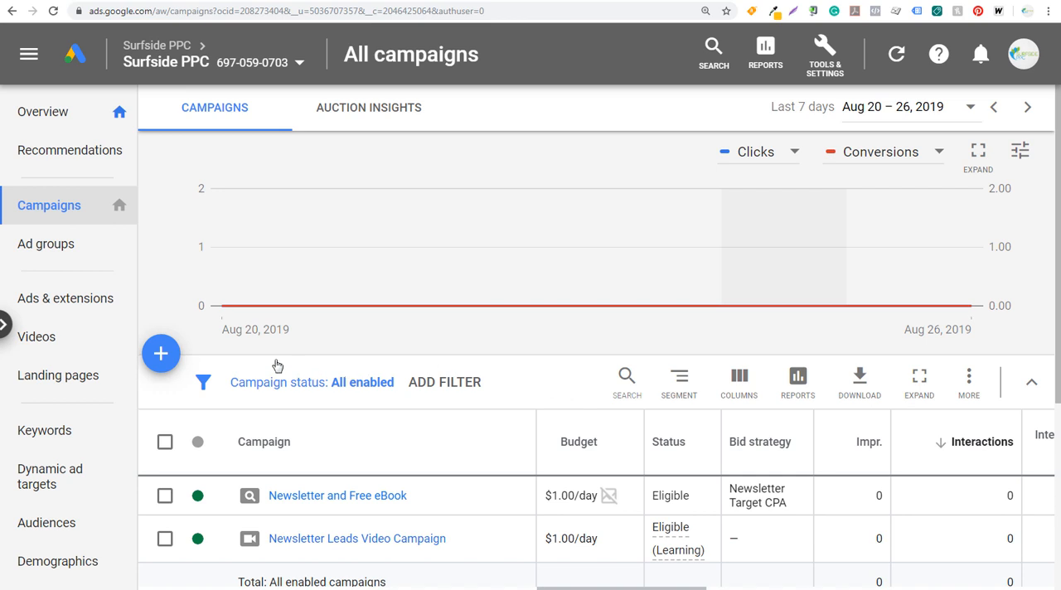
left_click(161, 362)
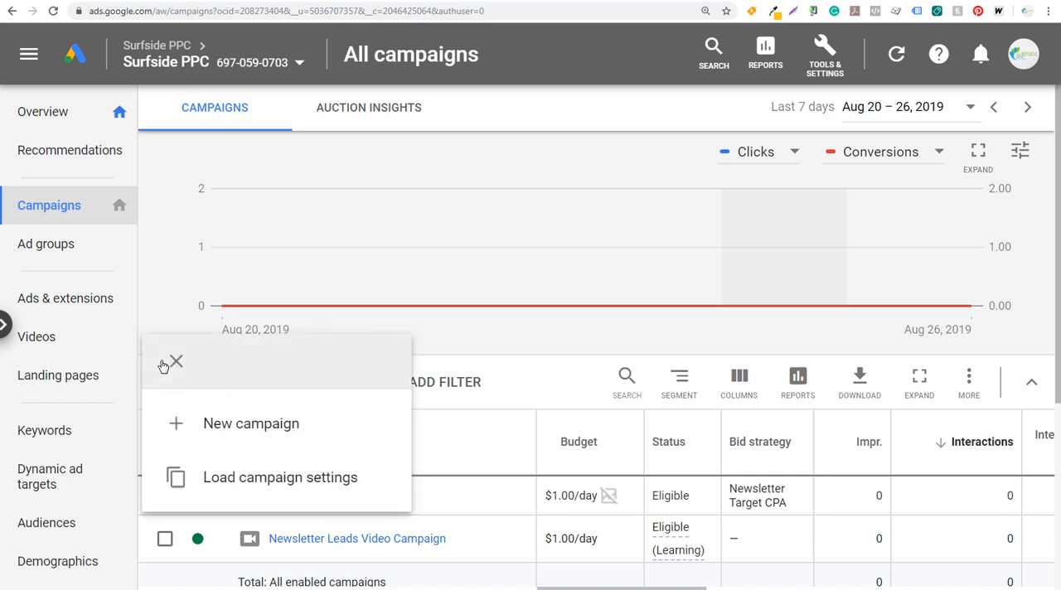
left_click(182, 422)
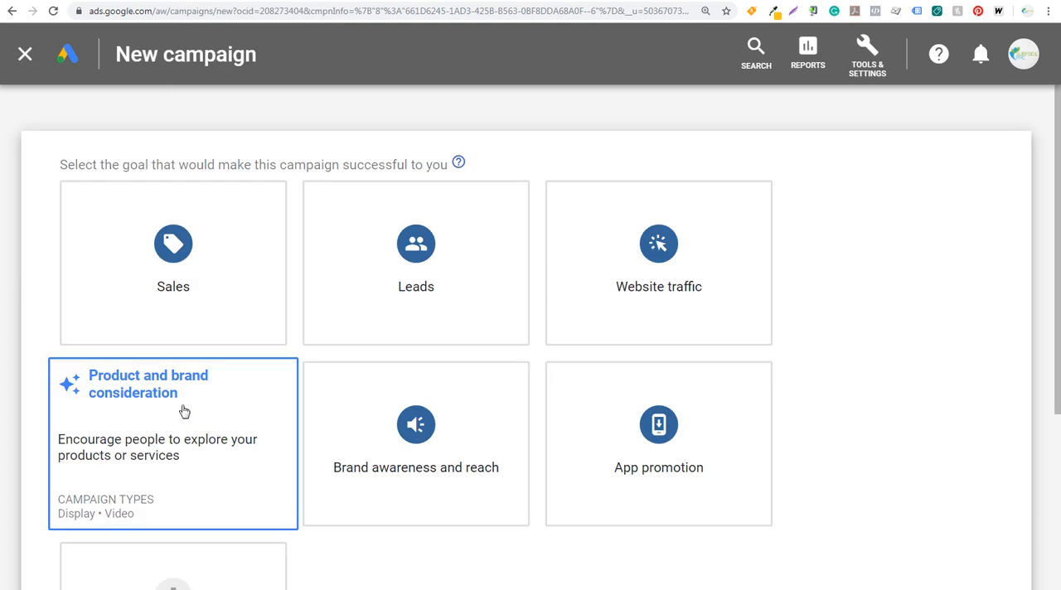
left_click(434, 236)
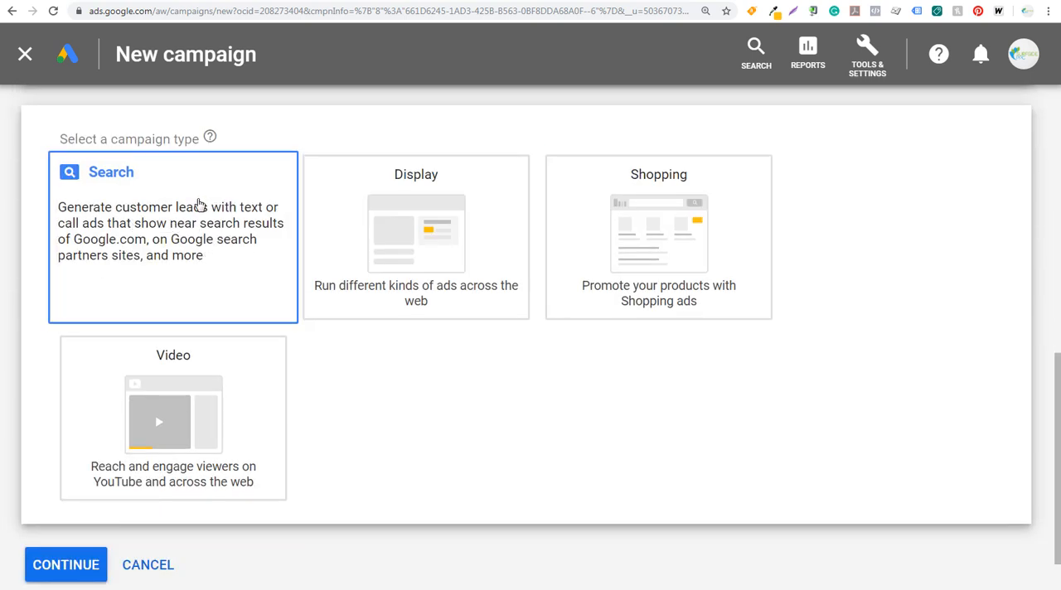
left_click(207, 252)
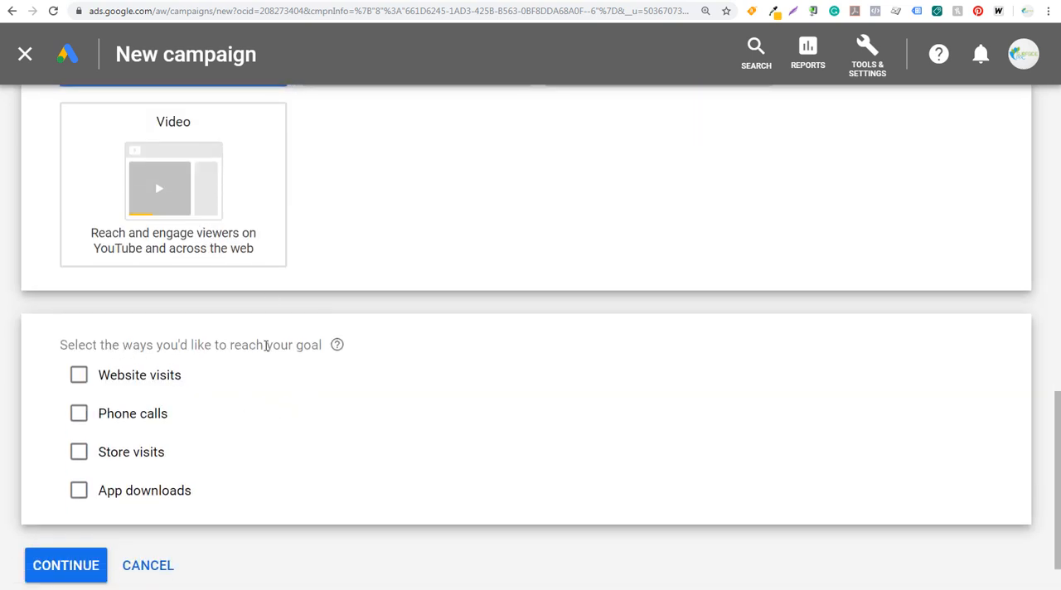
Choose phone calls as the way to reach the goal and enter the sample phone number for United States.
left_click(79, 414)
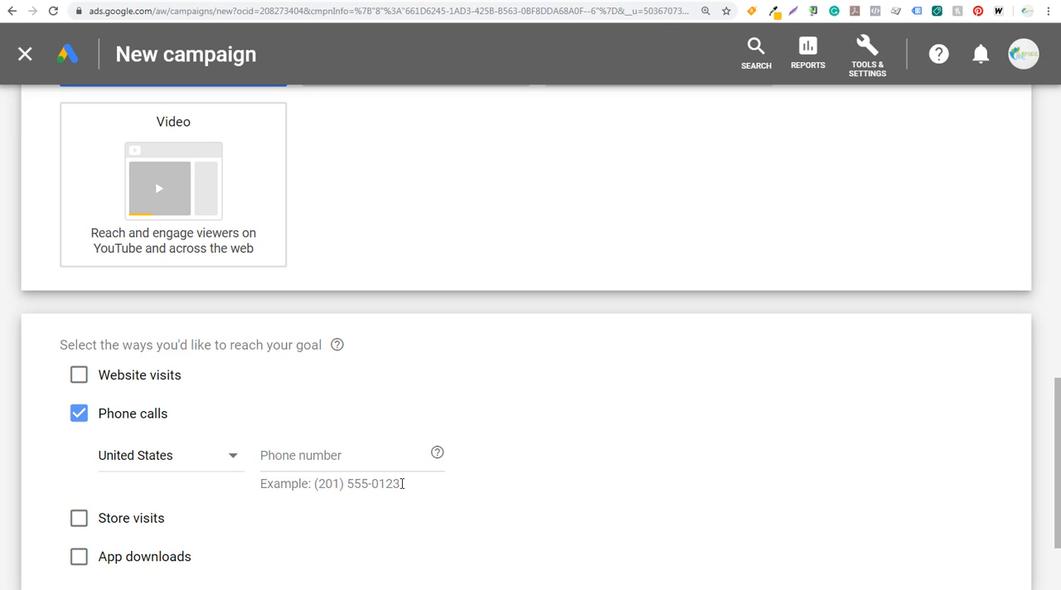
left_click_drag(403, 485, 318, 484)
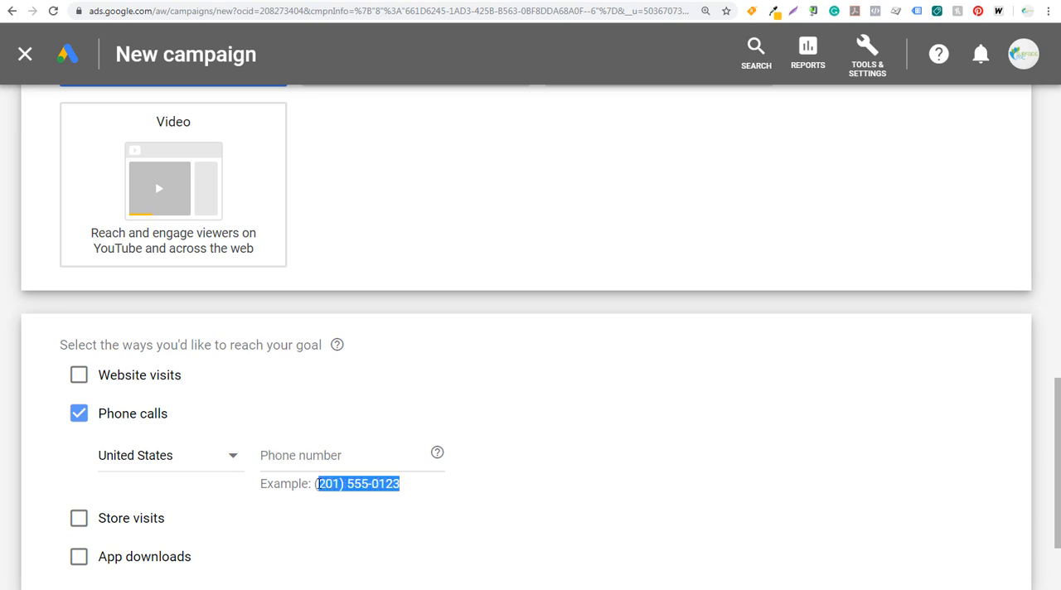
left_click(321, 458)
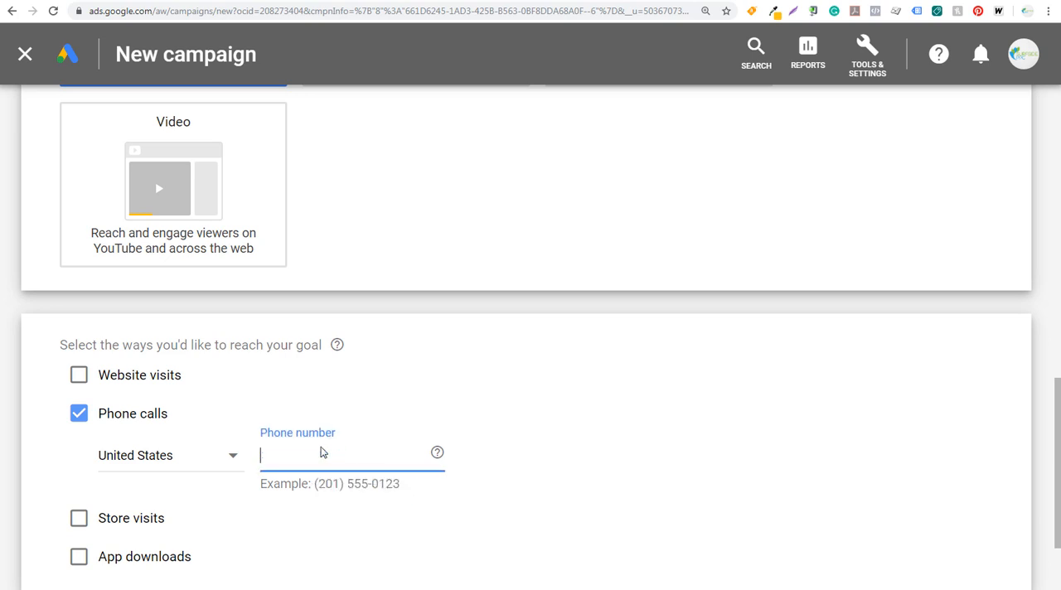
type("(201) 555-0123")
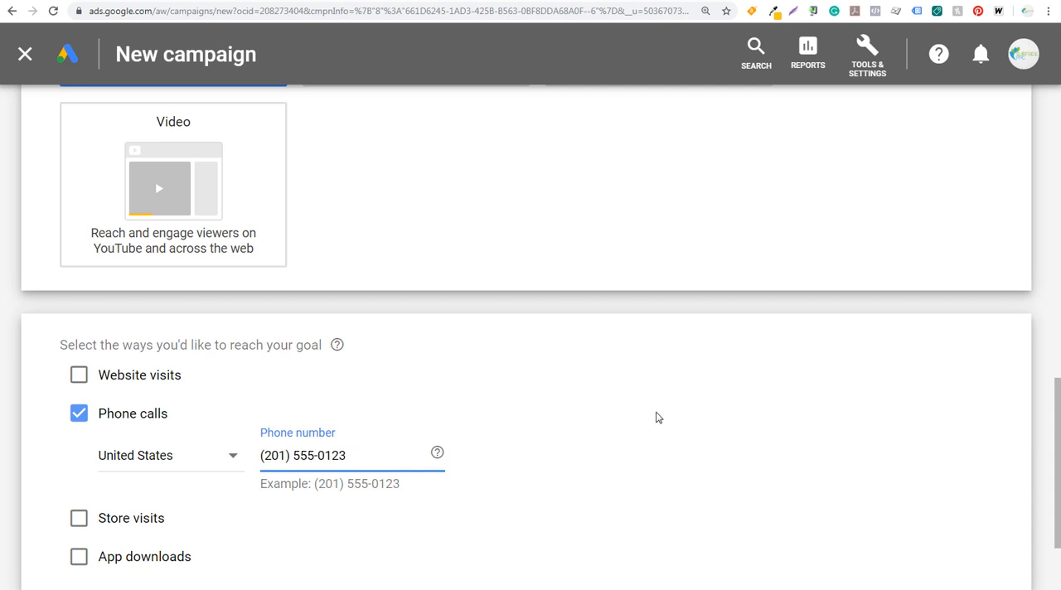
Continue to the campaign settings and name the campaign "PPC Agency Phone Calls".
scroll(655, 419, "down", 2)
left_click(98, 489)
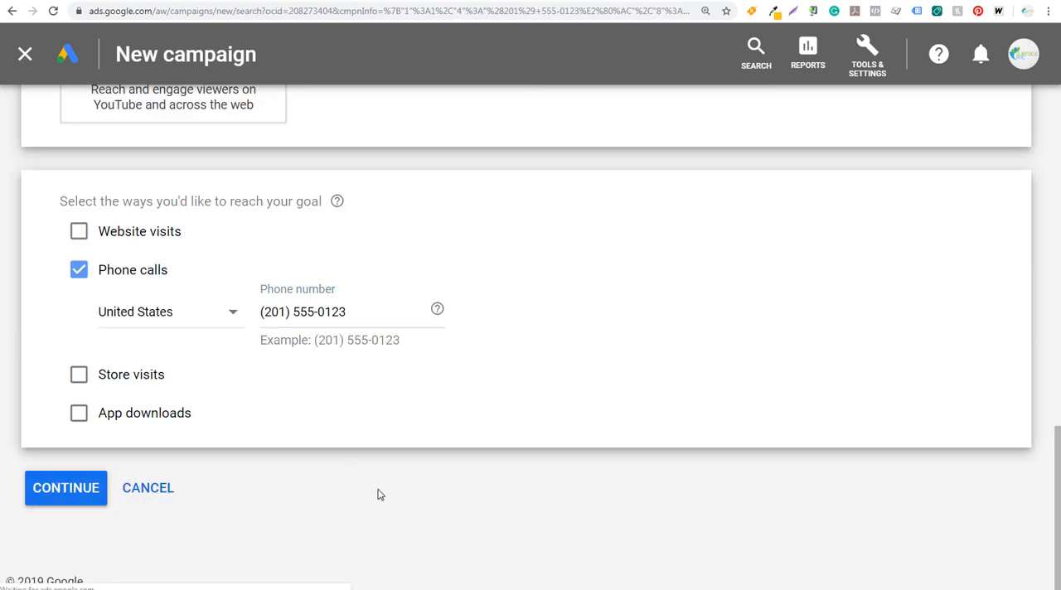
left_click_drag(404, 320, 302, 323)
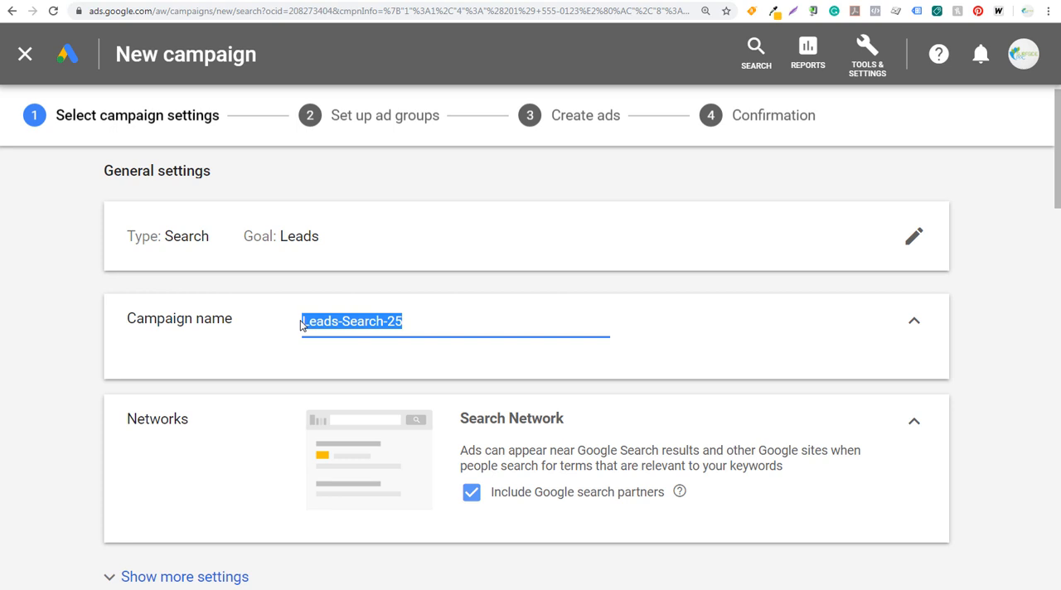
type("PPC A")
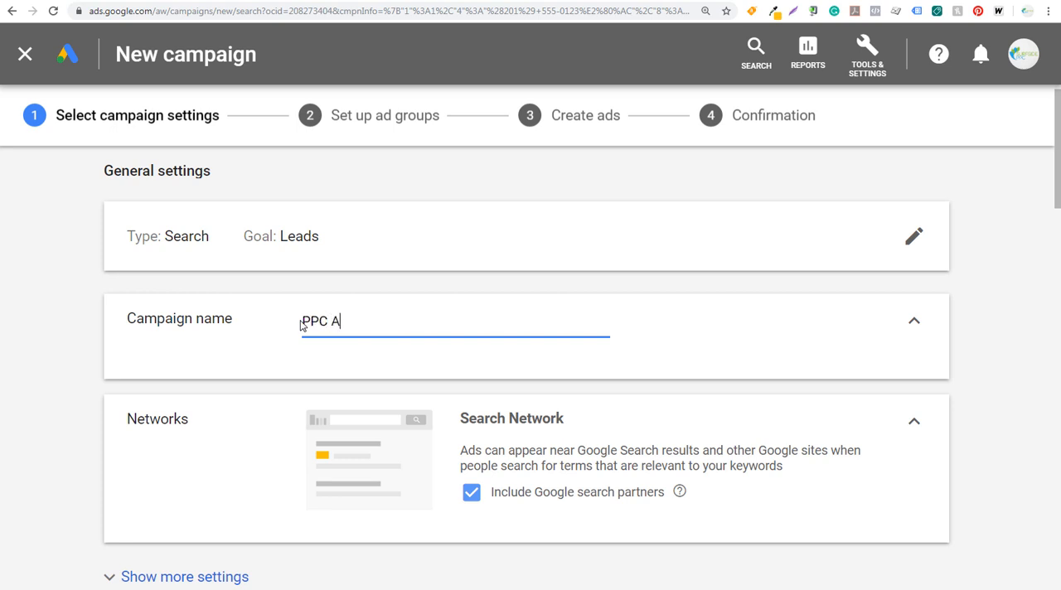
type("gency Phone Calls")
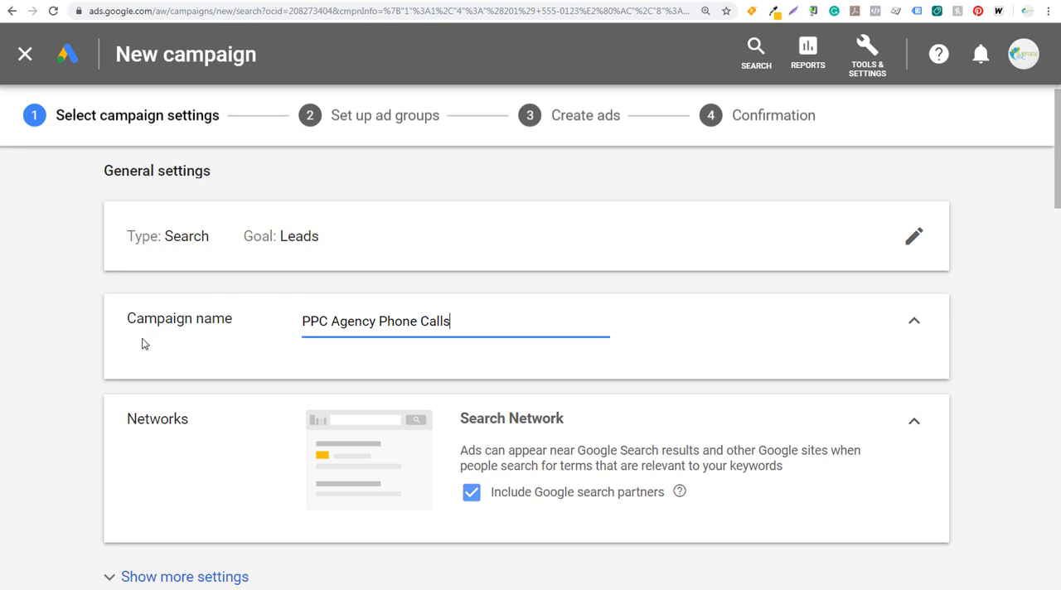
Expand the additional general settings to review the campaign dates, URL options and Dynamic Search Ads setting.
scroll(95, 355, "down", 2)
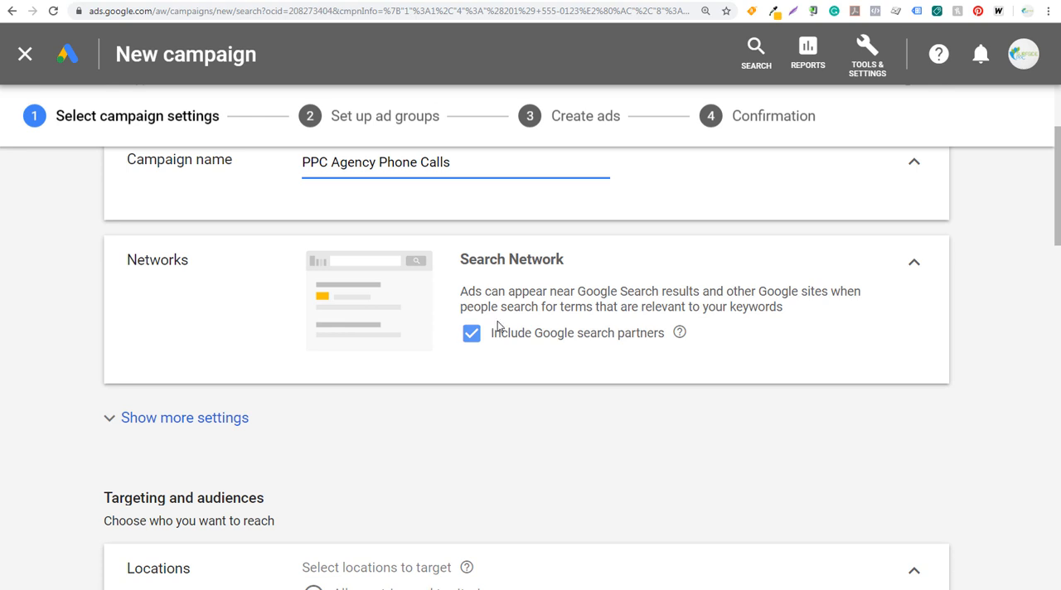
left_click(169, 426)
scroll(74, 363, "down", 2)
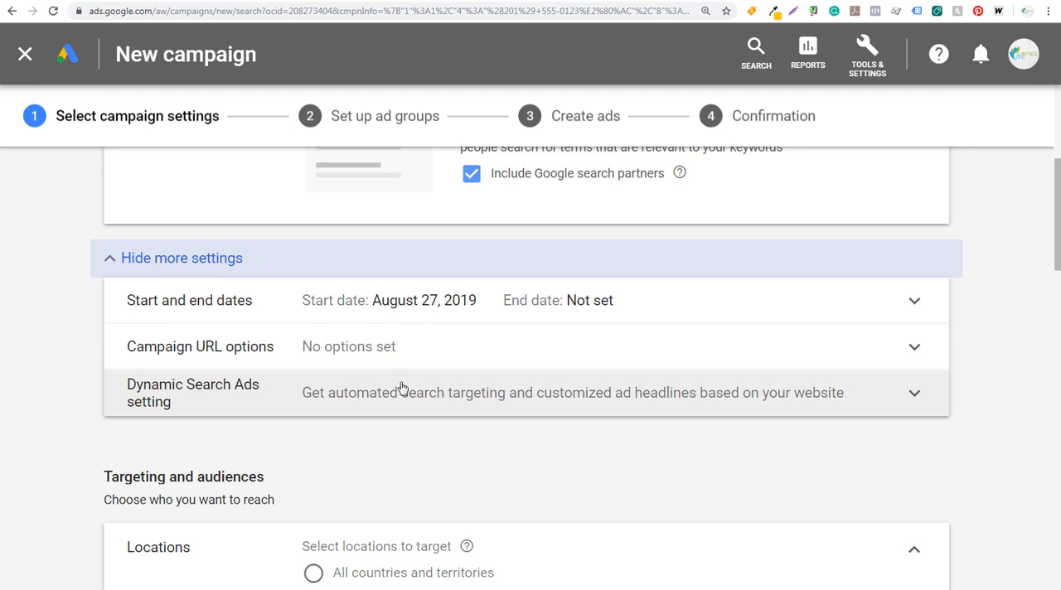
Set the location options to target people in or regularly in the targeted locations and exclude people in the excluded locations.
scroll(71, 373, "down", 4)
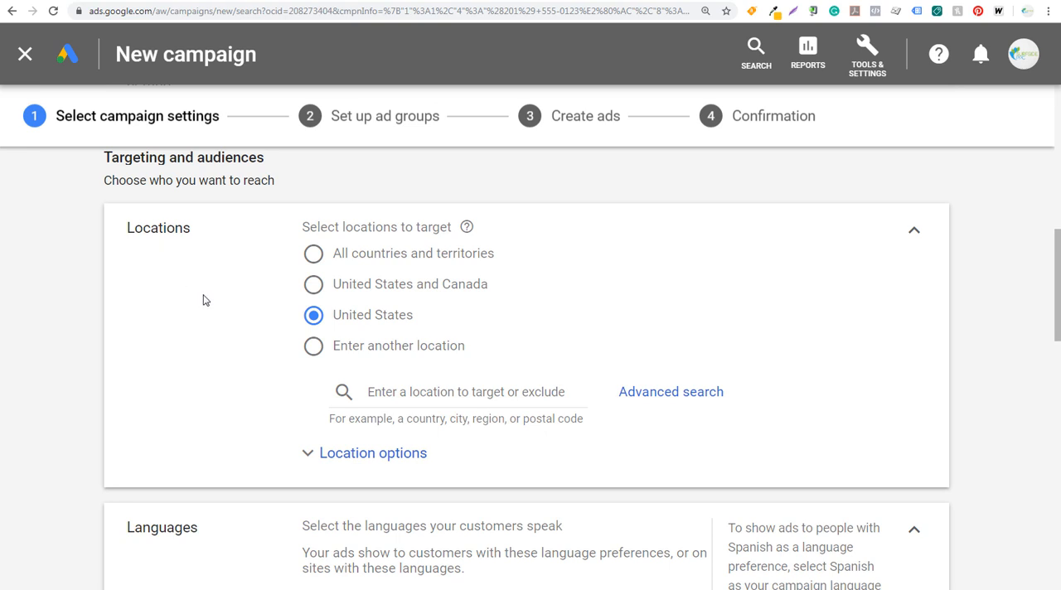
left_click(381, 455)
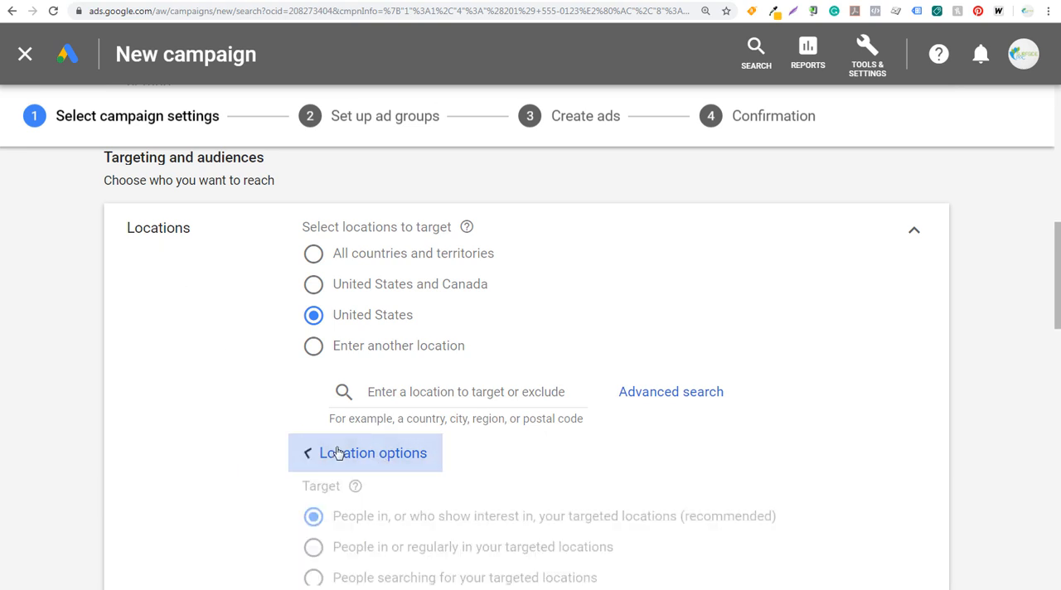
scroll(249, 422, "down", 2)
left_click(313, 400)
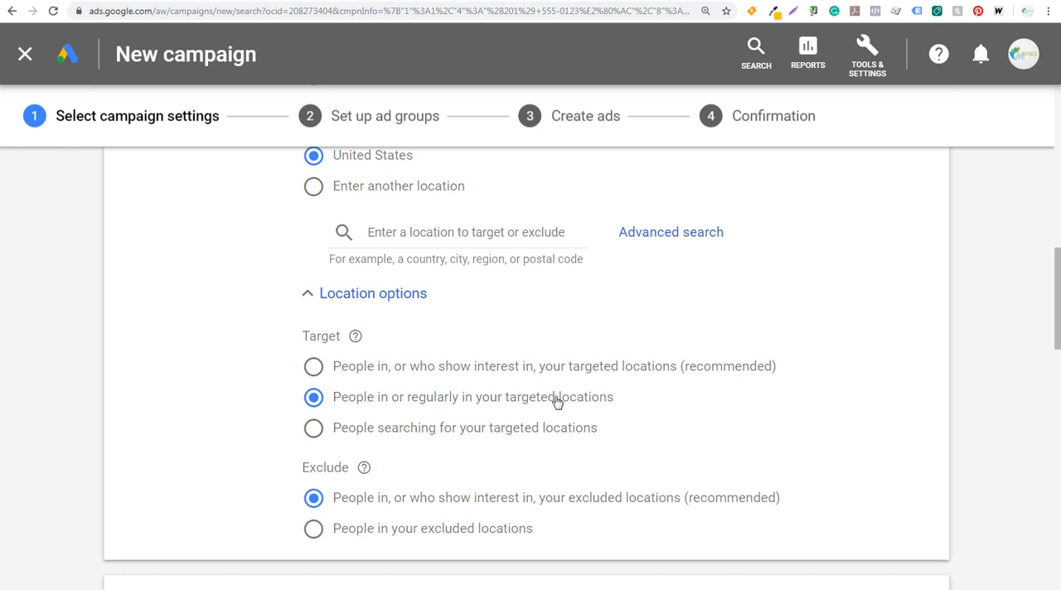
scroll(232, 375, "down", 2)
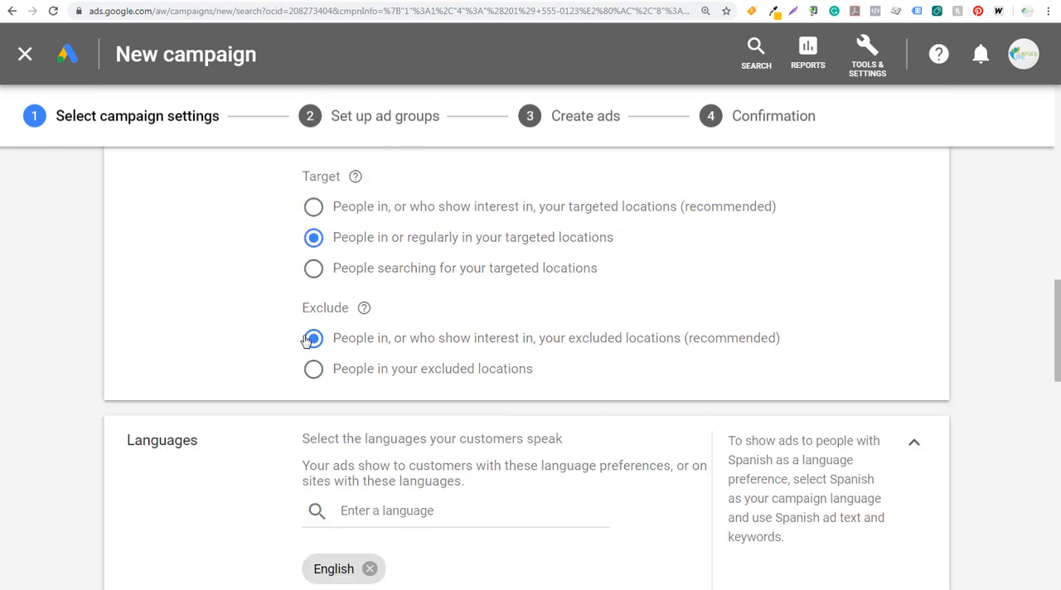
left_click(312, 370)
Search the campaign audiences for "ppc" and add the in-market audiences SEO & SEM Services and Advertising & Marketing Services.
scroll(252, 369, "down", 2)
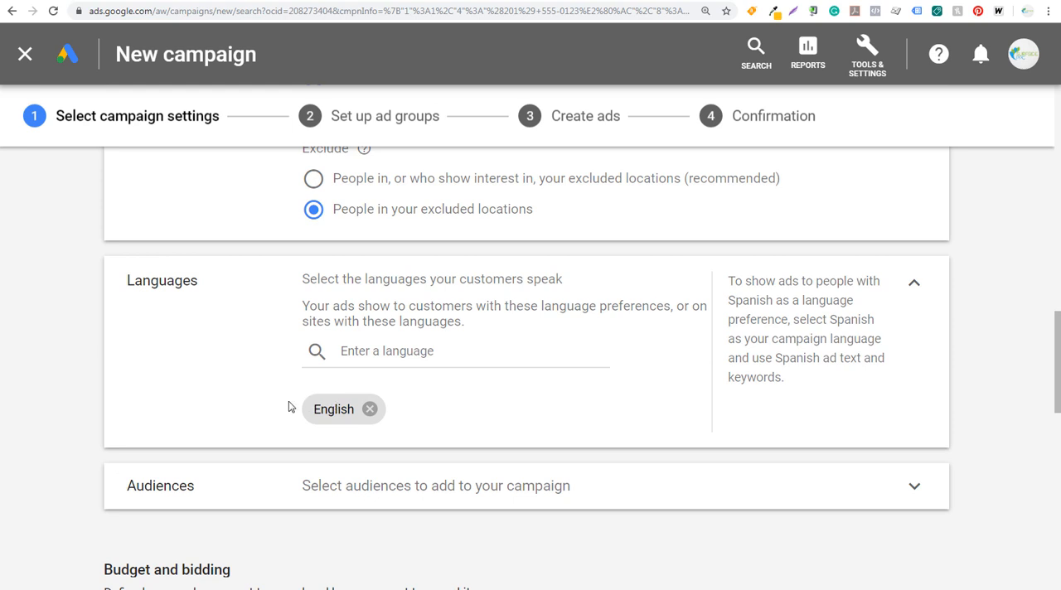
scroll(42, 343, "down", 2)
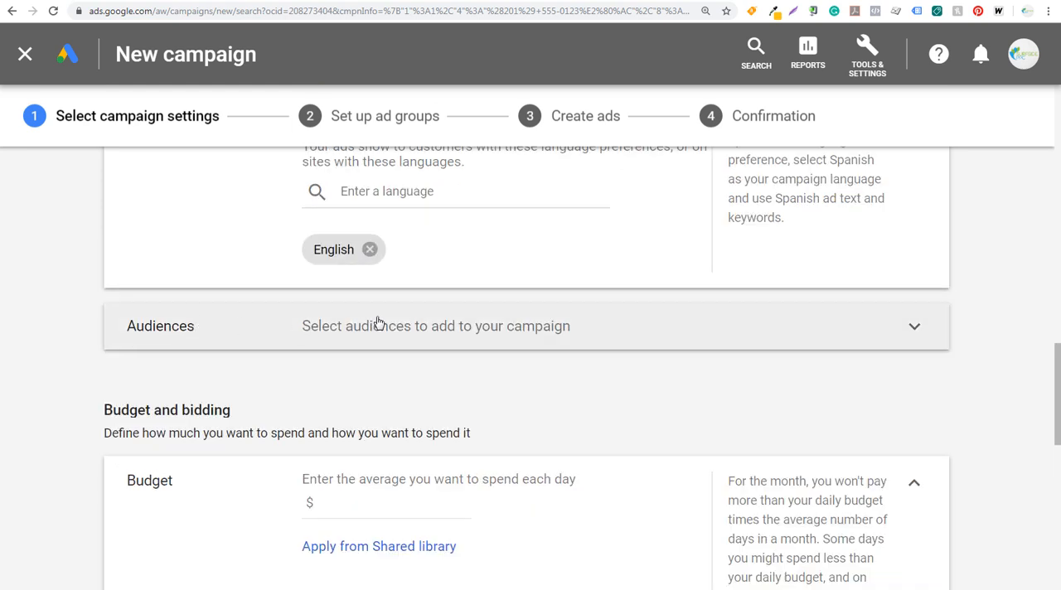
left_click(620, 332)
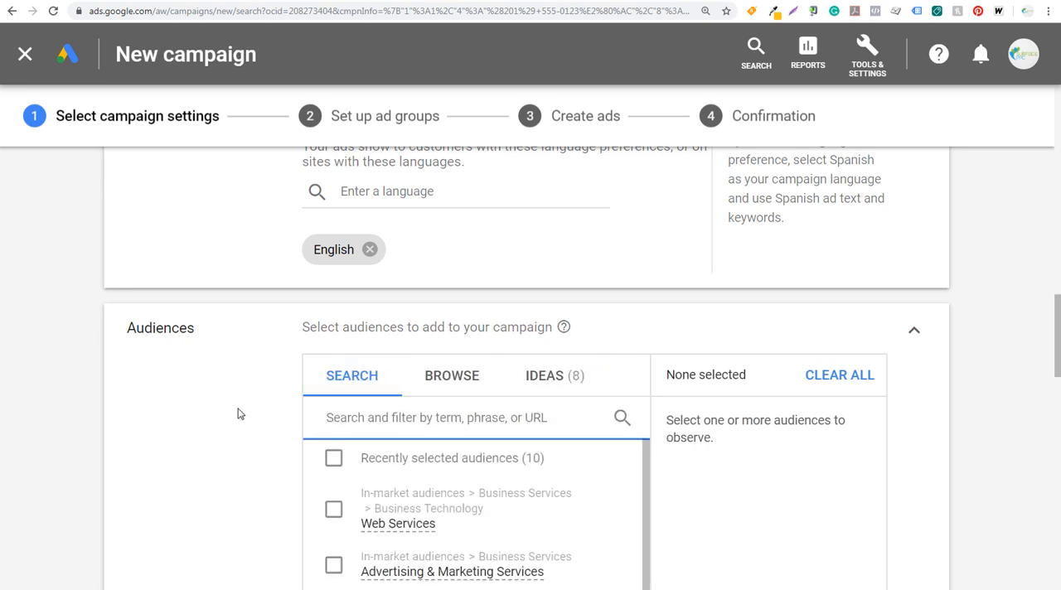
scroll(239, 412, "down", 2)
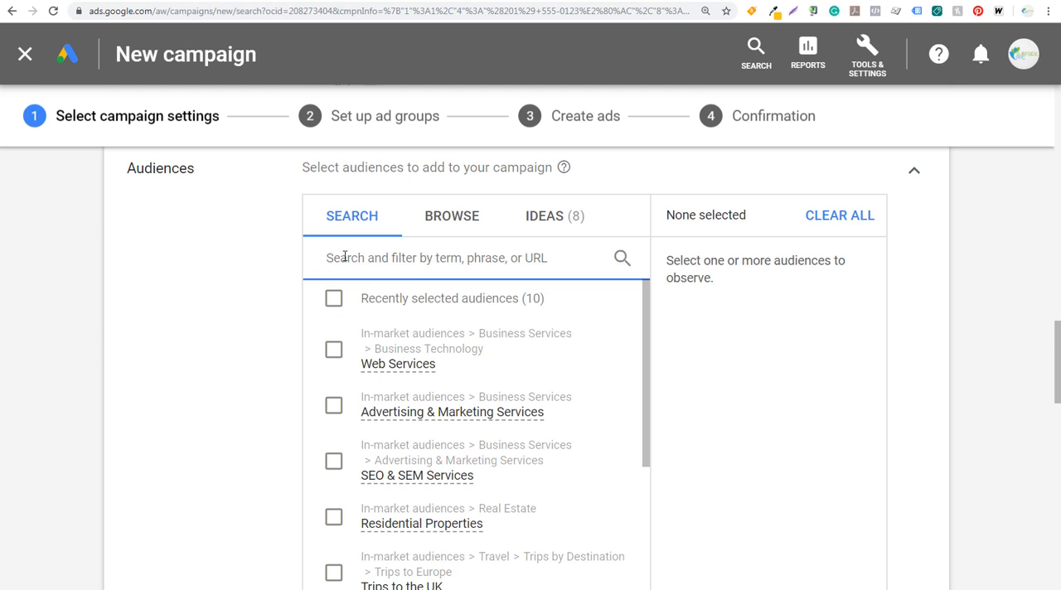
type("ppc")
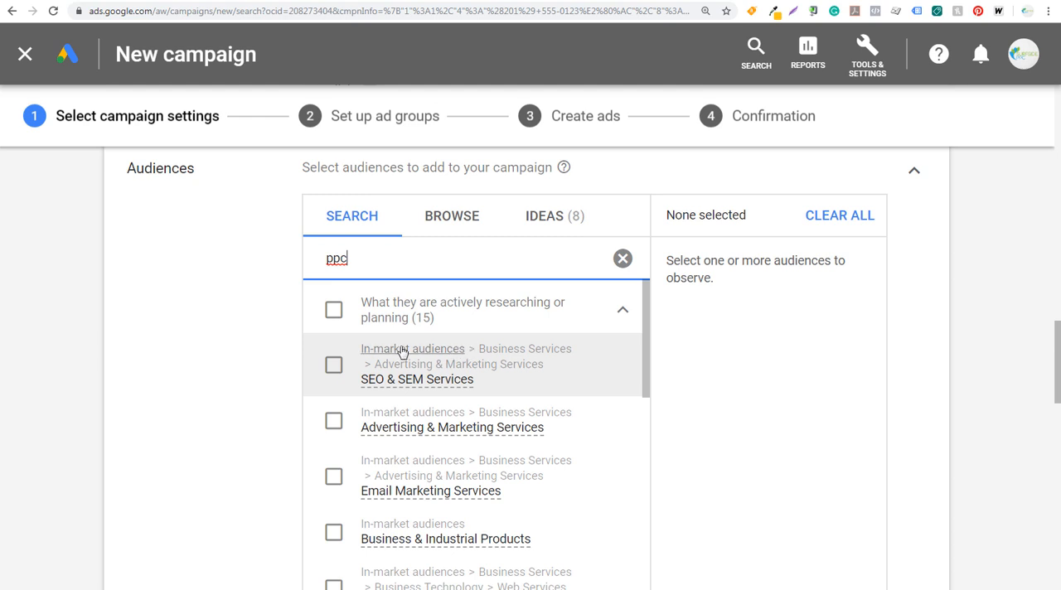
left_click(333, 368)
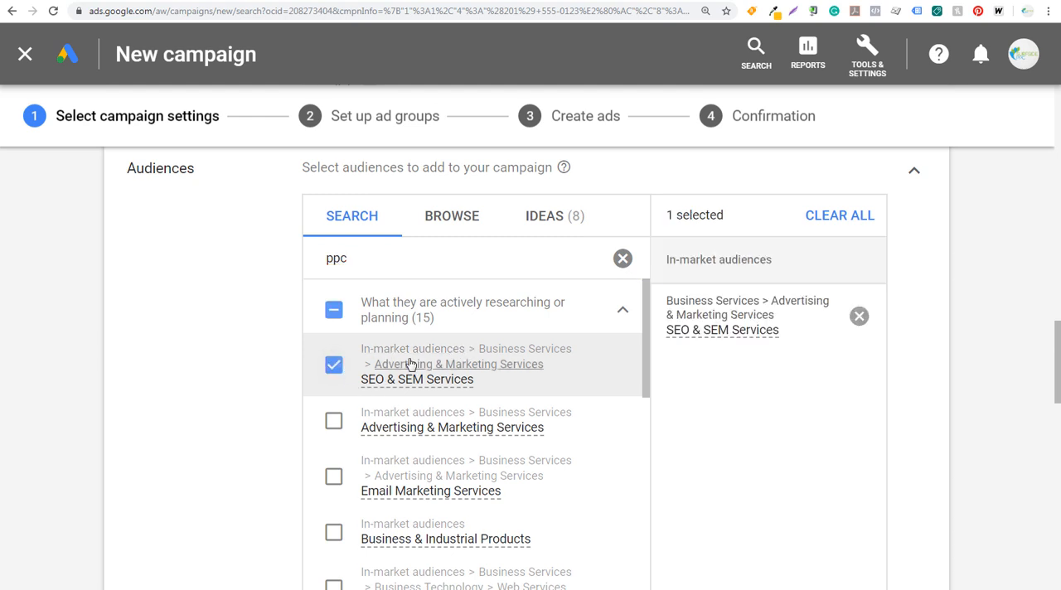
left_click(333, 424)
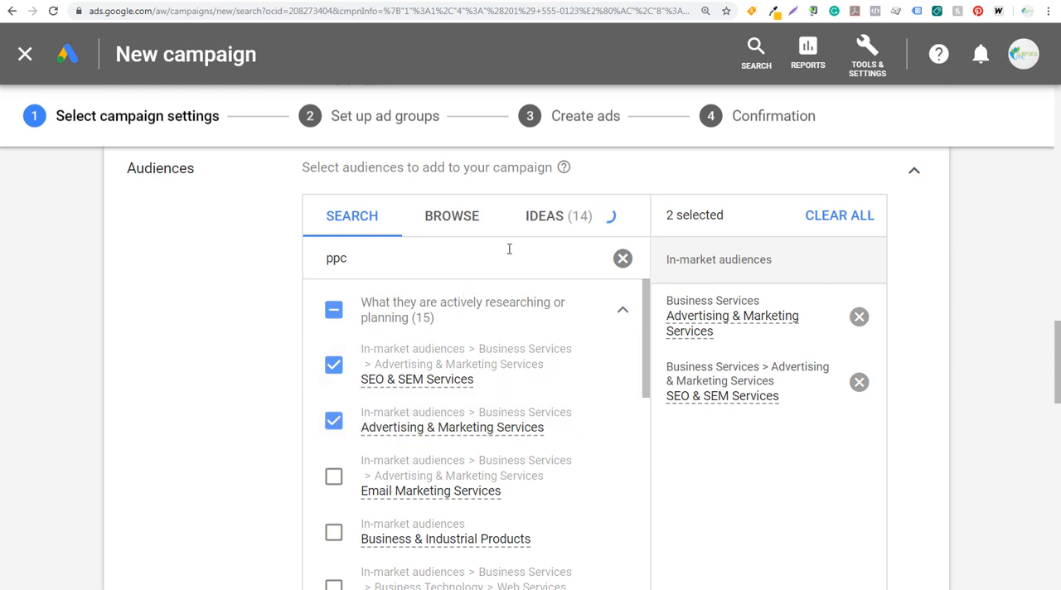
Add the Web Services in-market audience from the audience ideas based on similar advertisers.
left_click(558, 226)
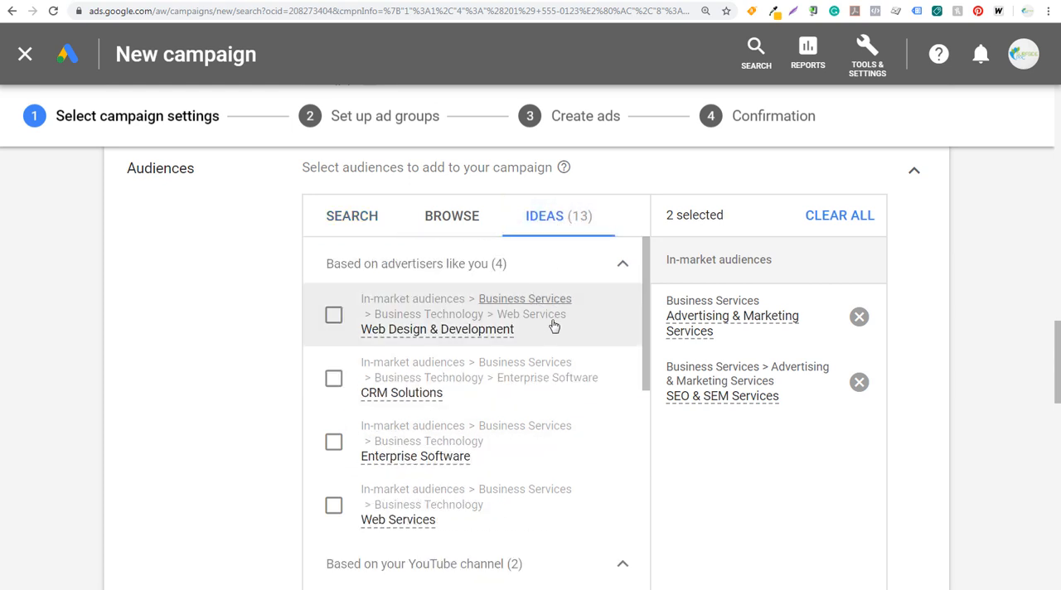
left_click(336, 507)
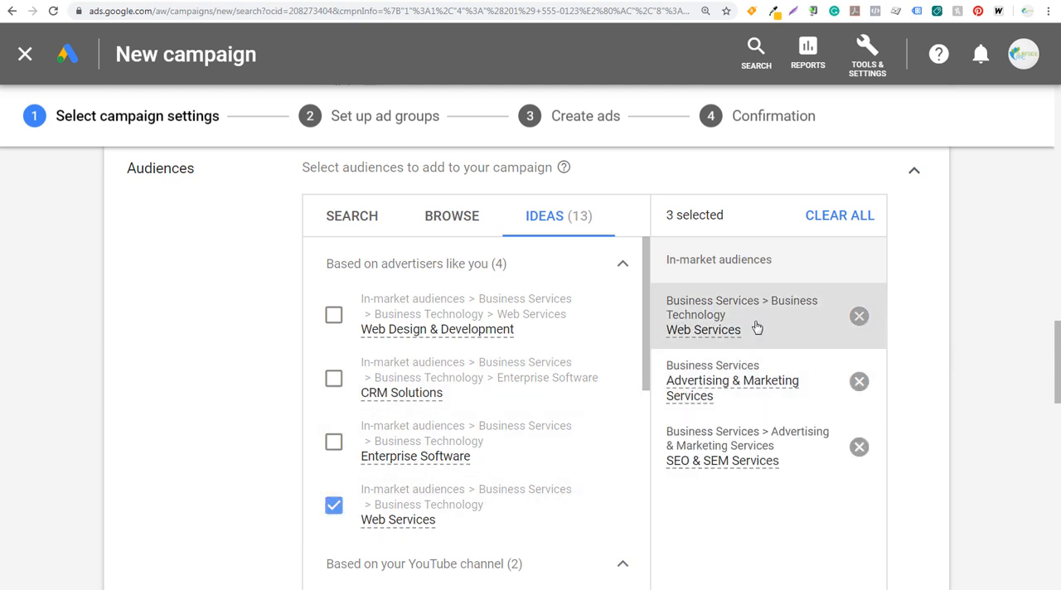
mouse_move(710, 387)
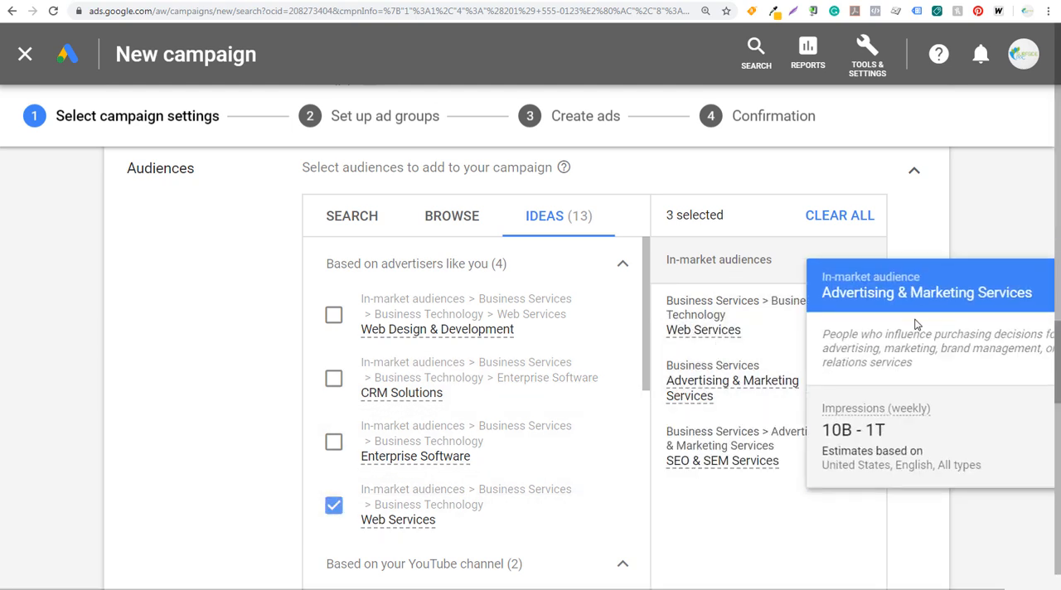
Review the selected audiences and the Targeting and Observation settings for the campaign, then collapse the audiences section.
scroll(972, 234, "down", 2)
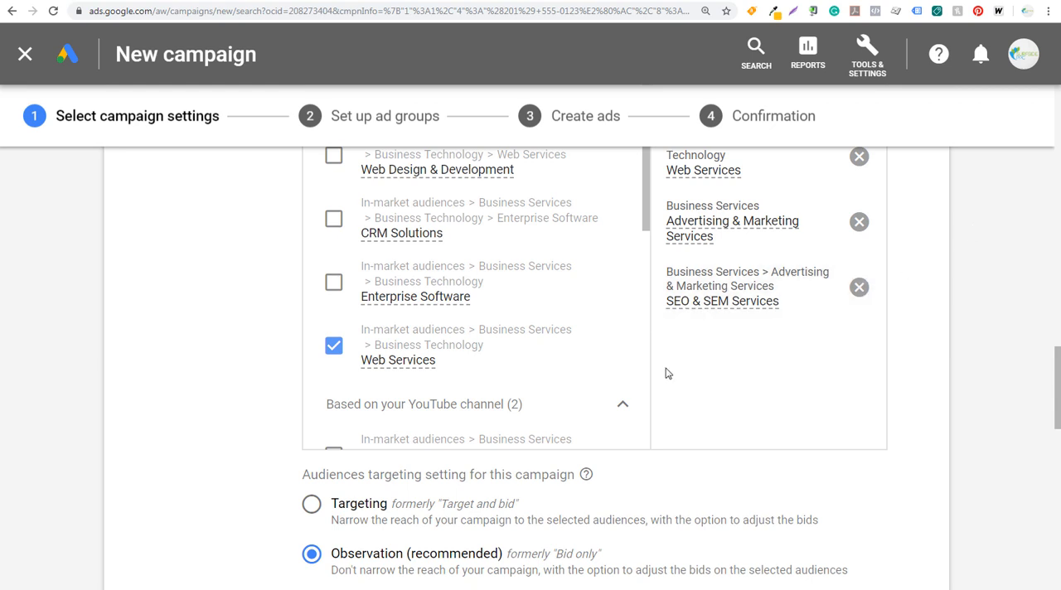
scroll(364, 571, "down", 2)
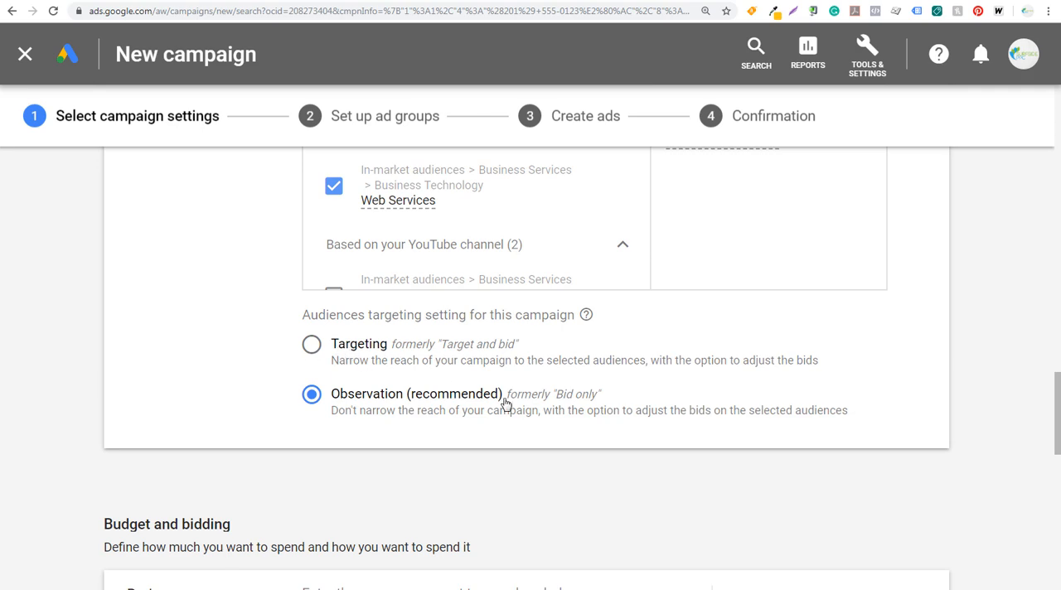
scroll(502, 403, "up", 4)
scroll(709, 451, "up", 2)
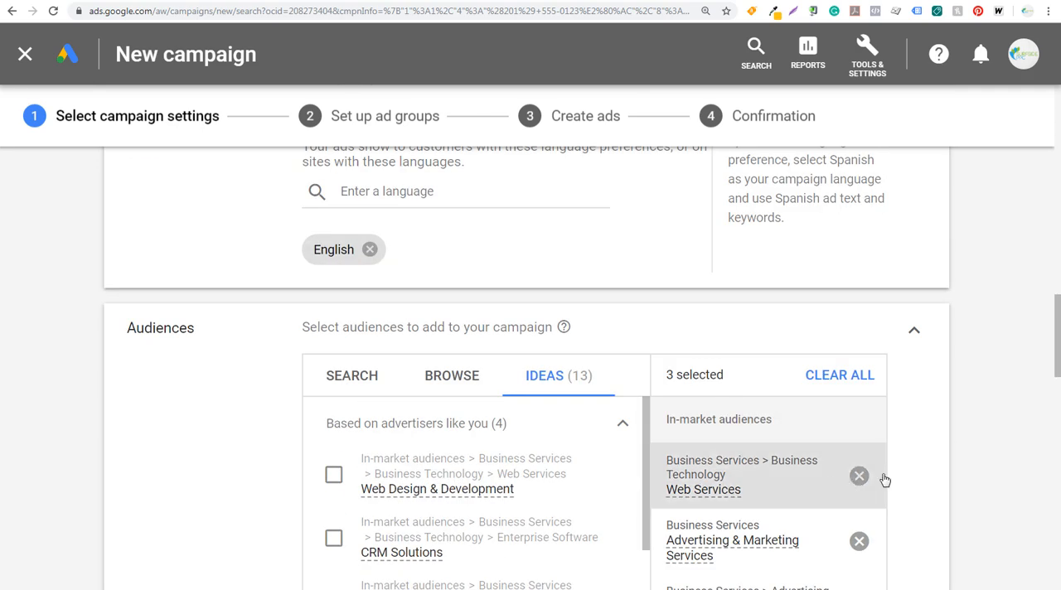
scroll(912, 459, "down", 4)
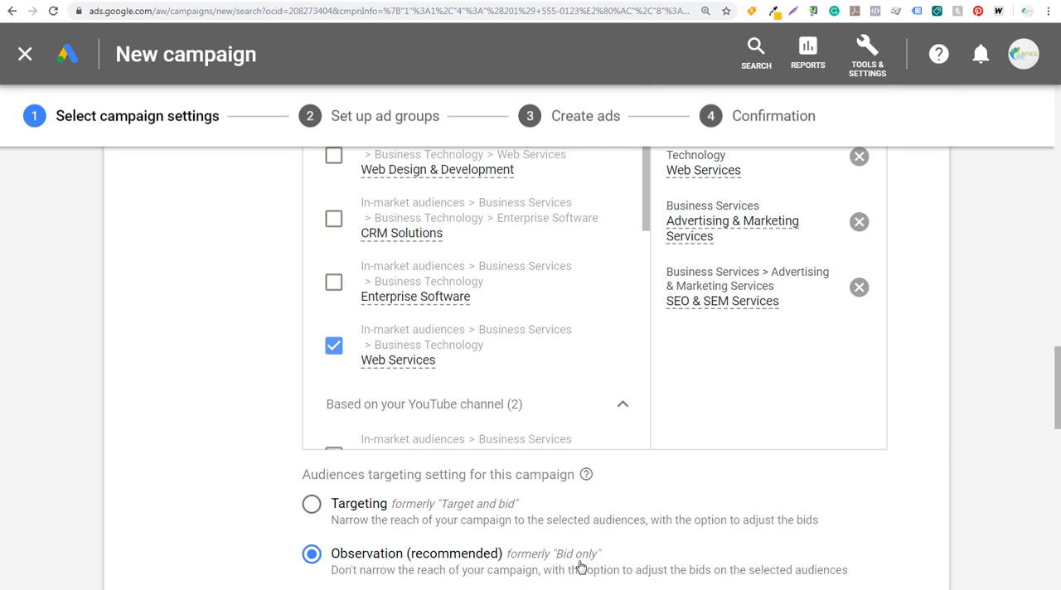
scroll(956, 406, "up", 2)
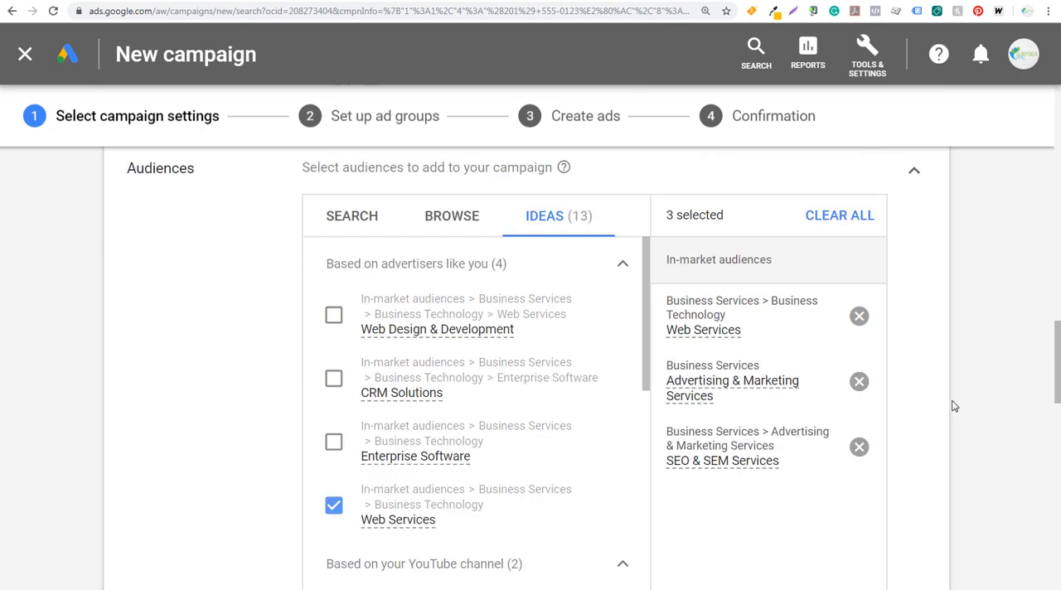
left_click(913, 171)
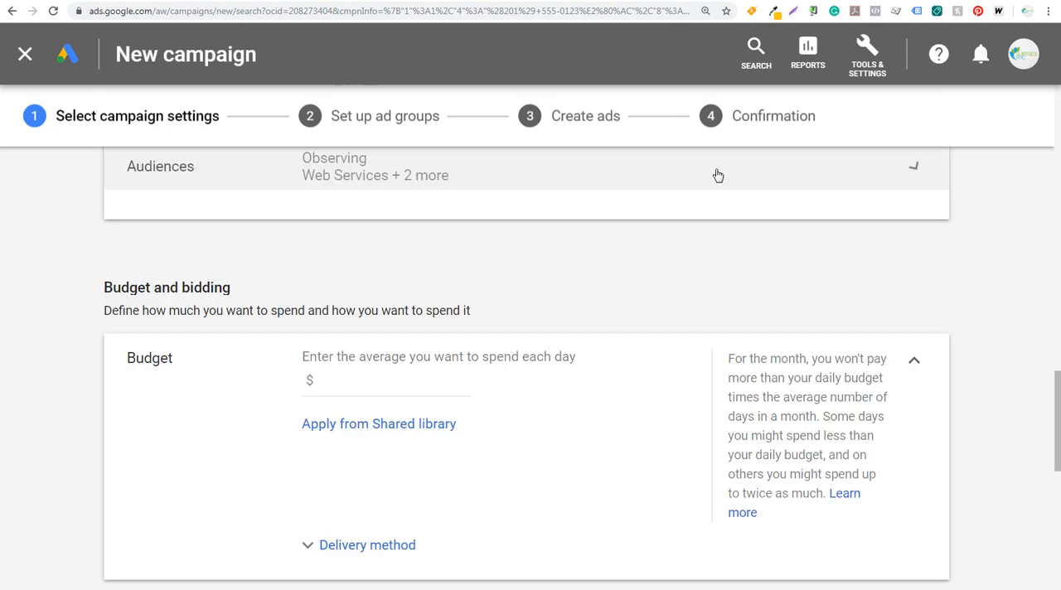
Set the campaign's average daily budget to $100.
scroll(68, 374, "down", 1)
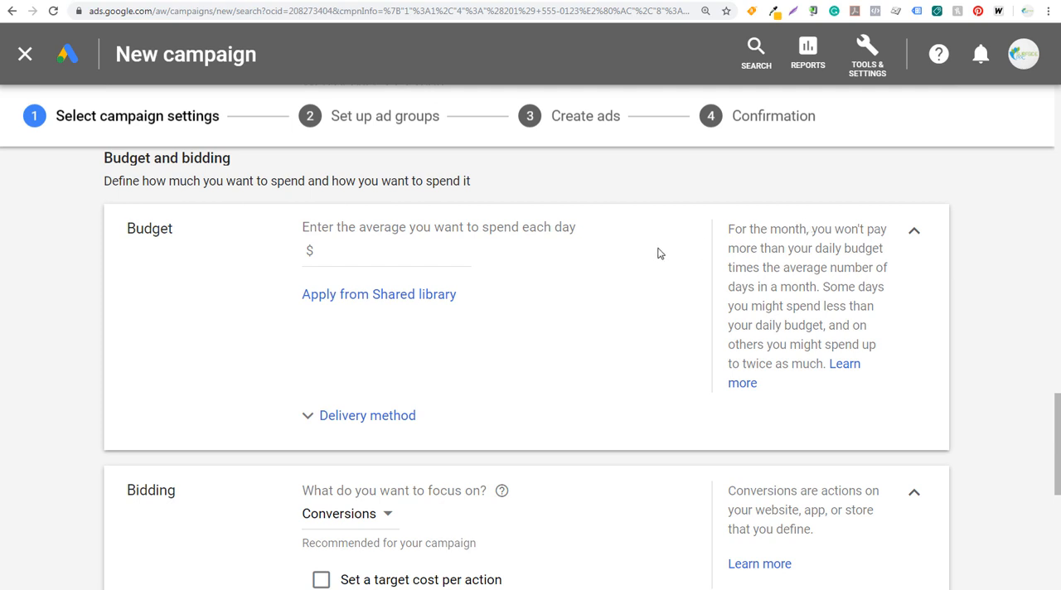
left_click(425, 251)
type("100")
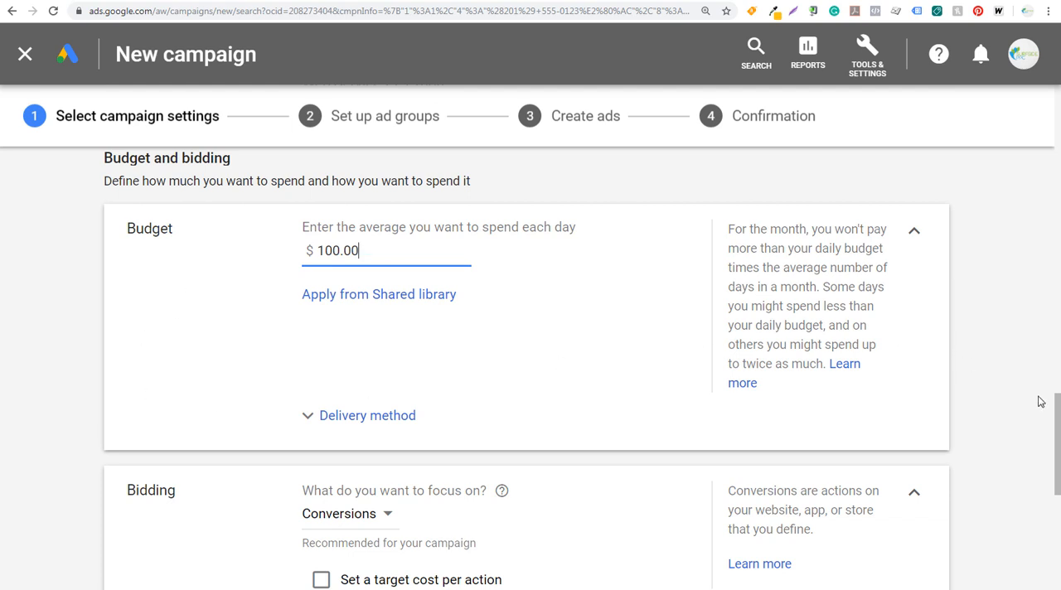
Focus the bidding on Conversions and set a target cost per action of $75.
left_click_drag(1057, 423, 1047, 471)
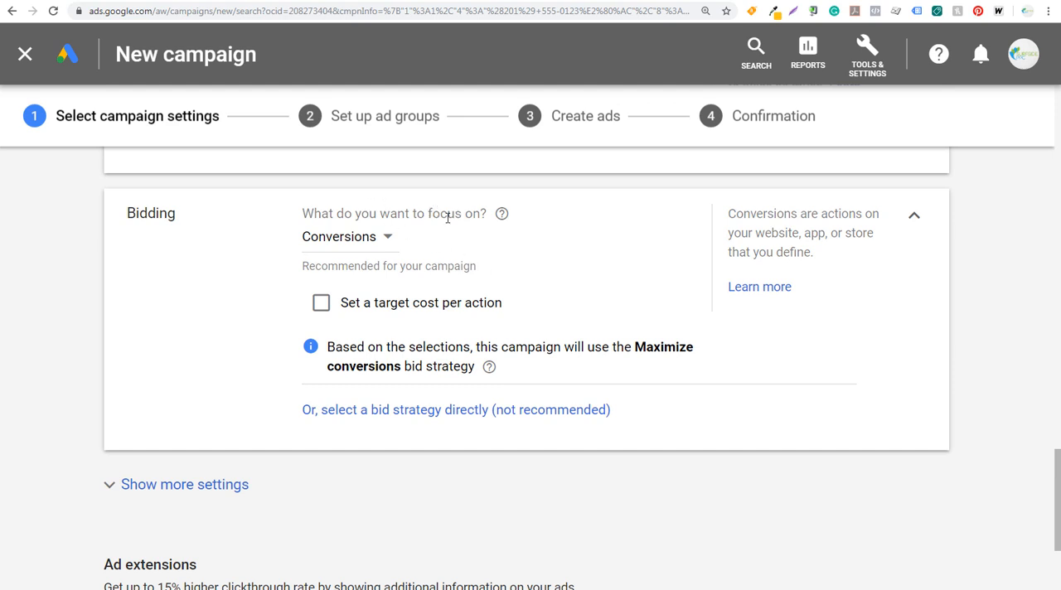
left_click(385, 240)
left_click(380, 297)
left_click(364, 306)
left_click(367, 371)
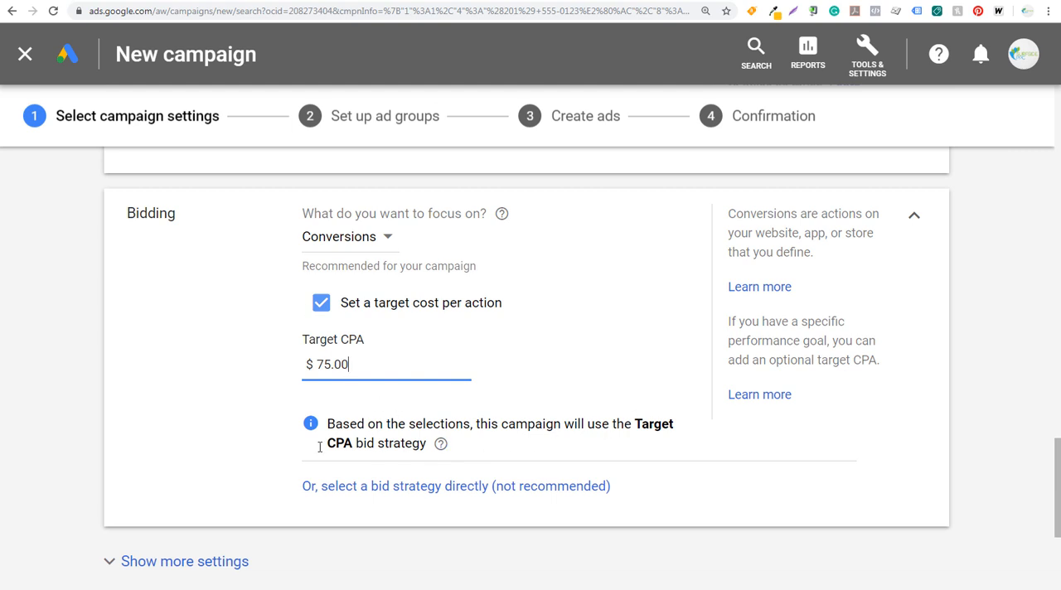
left_click(64, 401)
Expand the additional bidding settings and switch the Conversions setting to choosing conversion actions for this campaign.
scroll(69, 387, "down", 3)
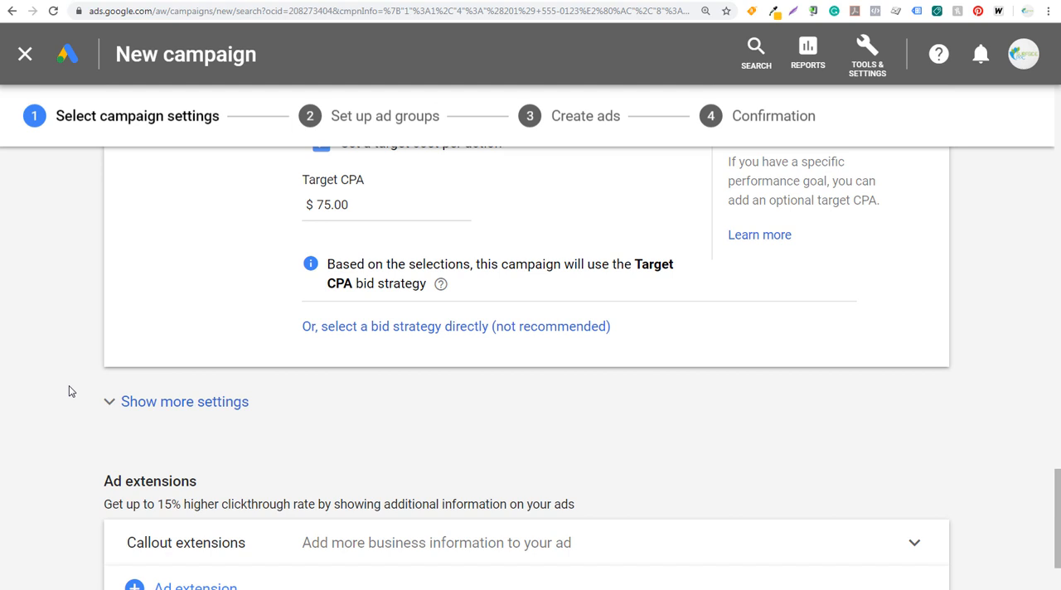
left_click(149, 403)
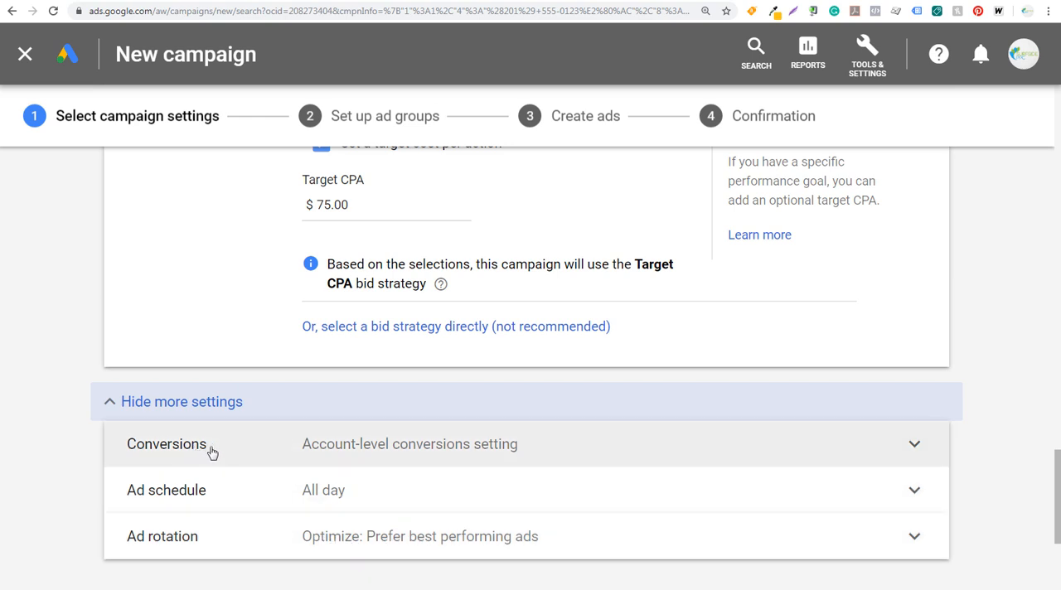
left_click(470, 451)
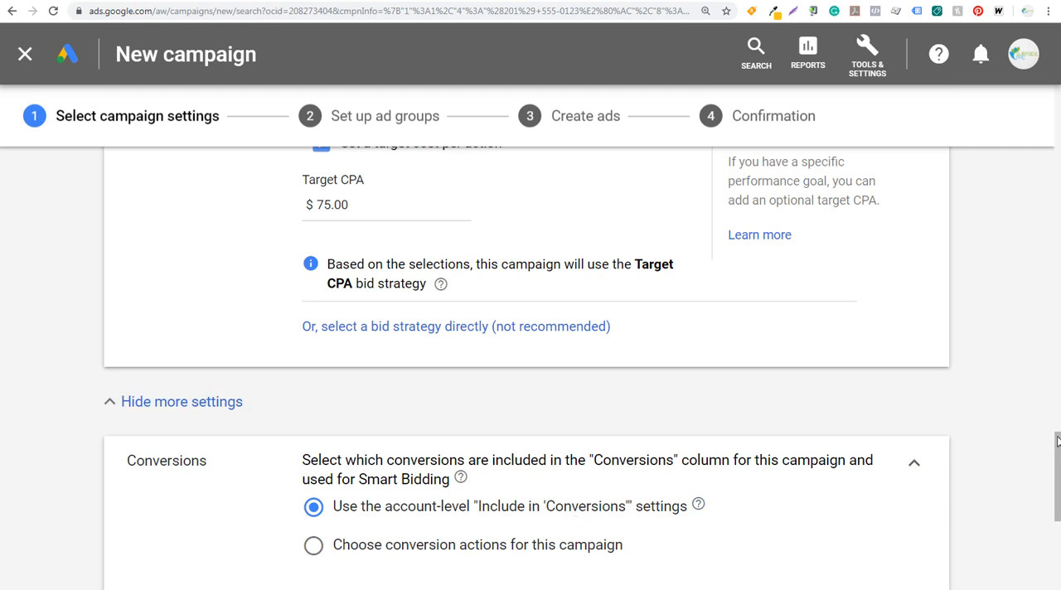
left_click_drag(1059, 442, 1059, 466)
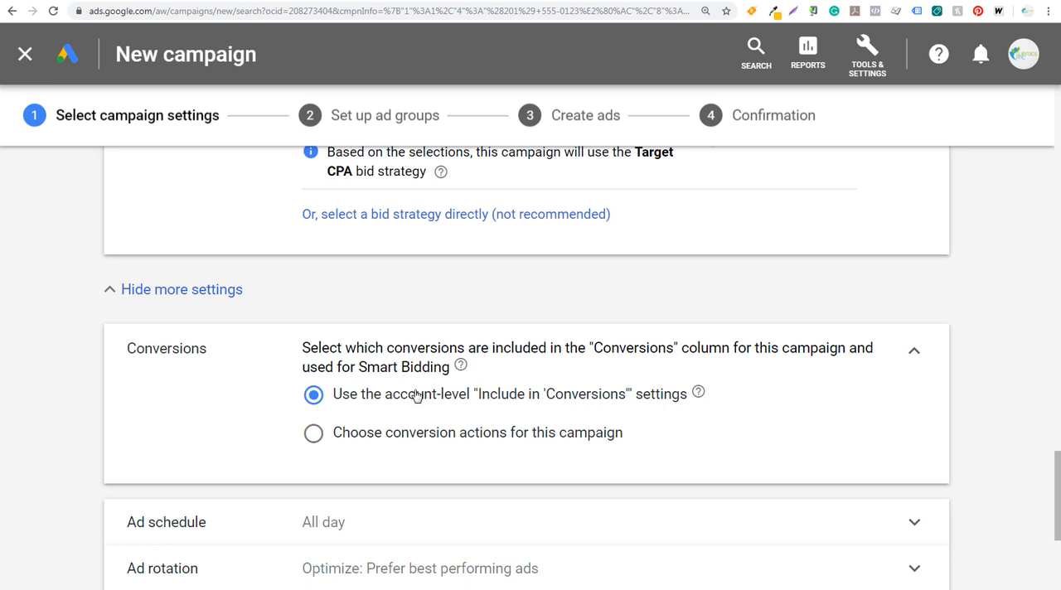
left_click(314, 435)
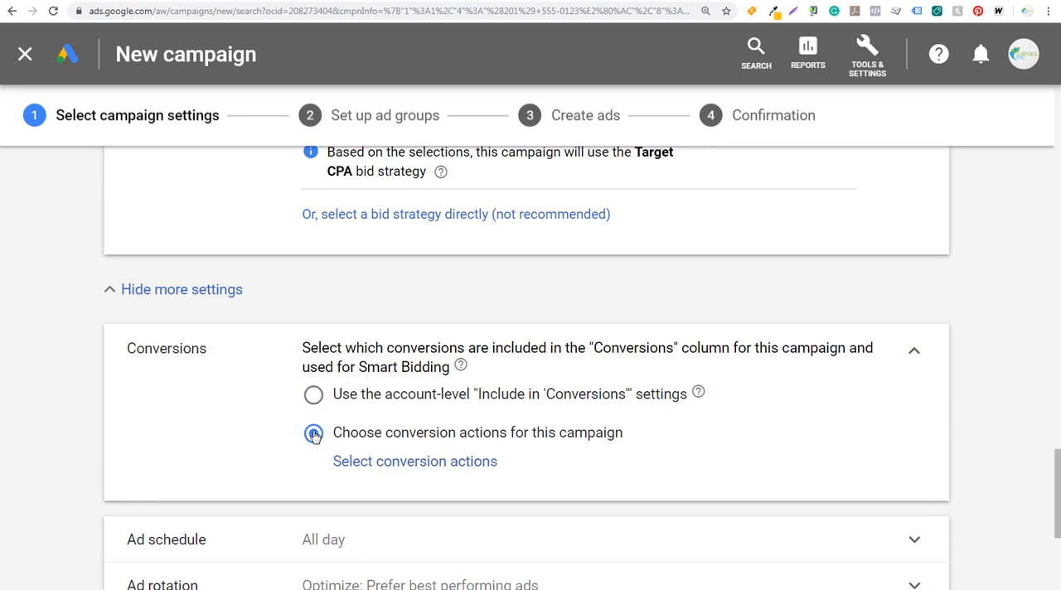
Choose Phone Calls - Extensions or Call Only as the campaign's conversion action, save the selection and collapse the Conversions section.
left_click(390, 464)
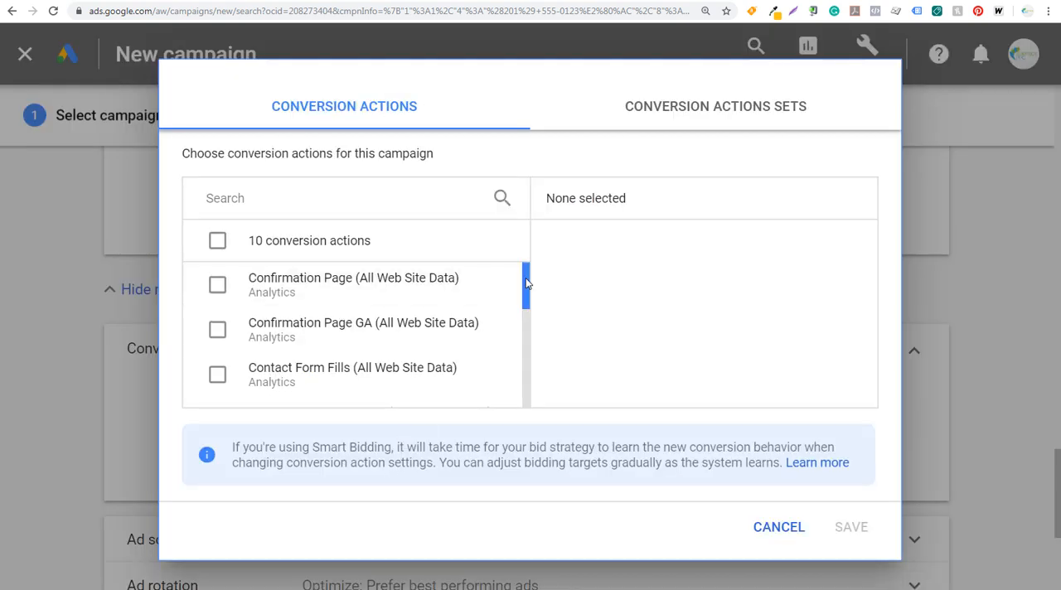
left_click_drag(525, 283, 523, 385)
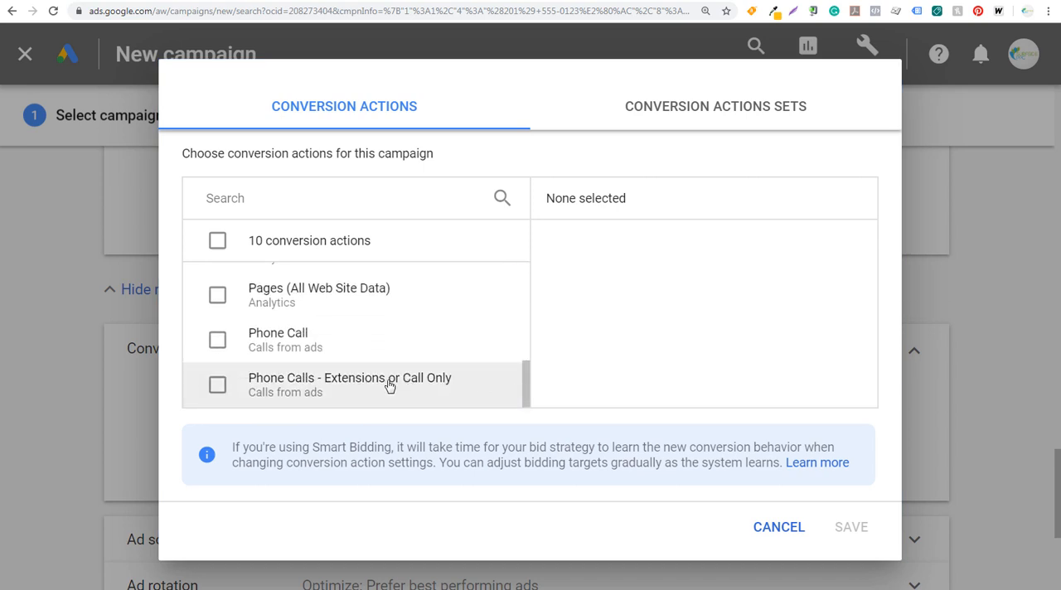
left_click(218, 385)
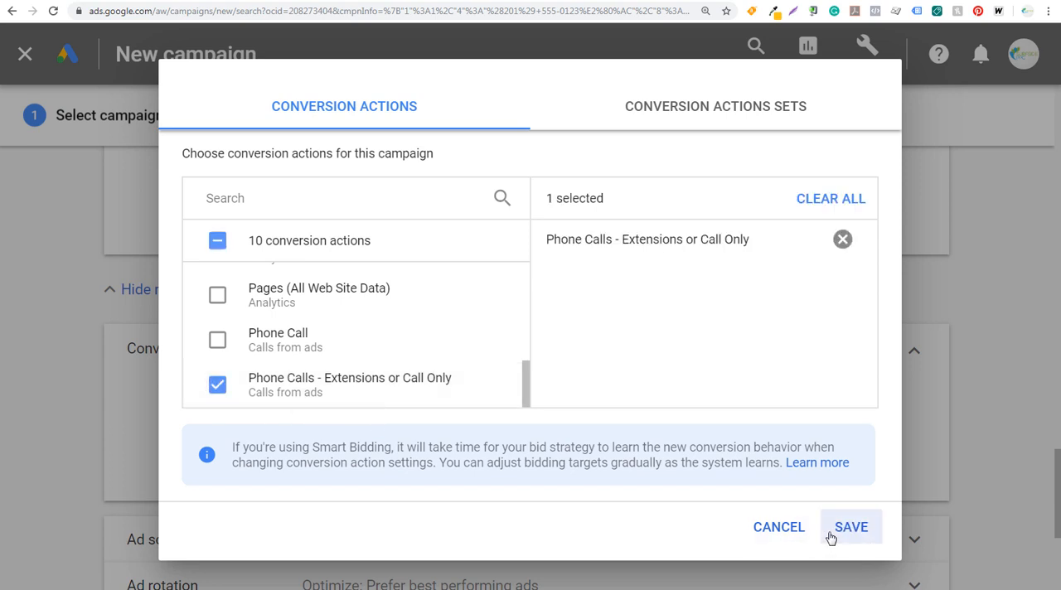
left_click(831, 539)
left_click(922, 363)
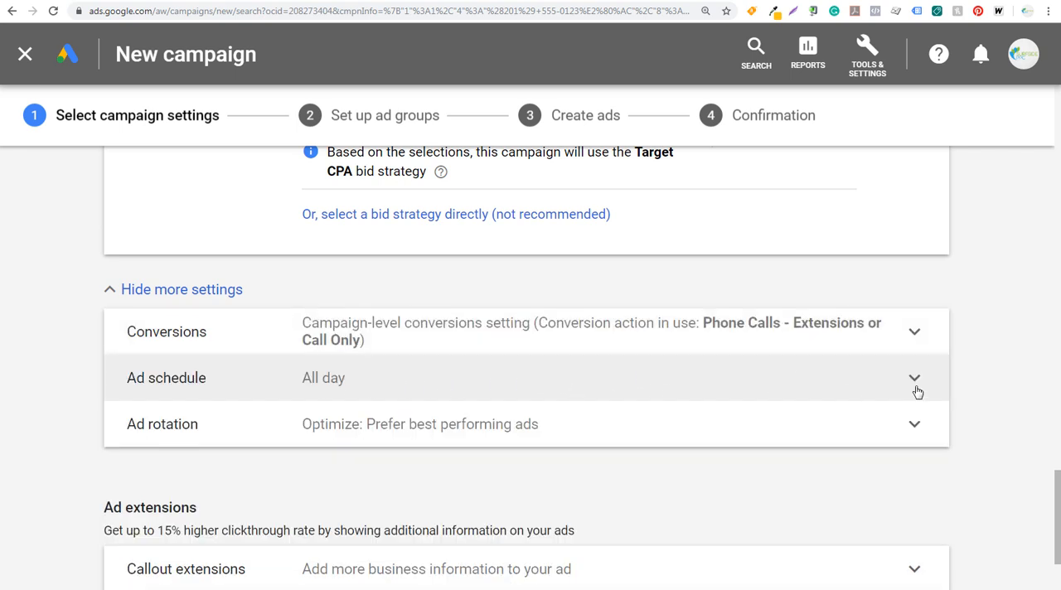
Set the campaign's ad schedule to run on all days from 06:30 to 19:30.
left_click(916, 386)
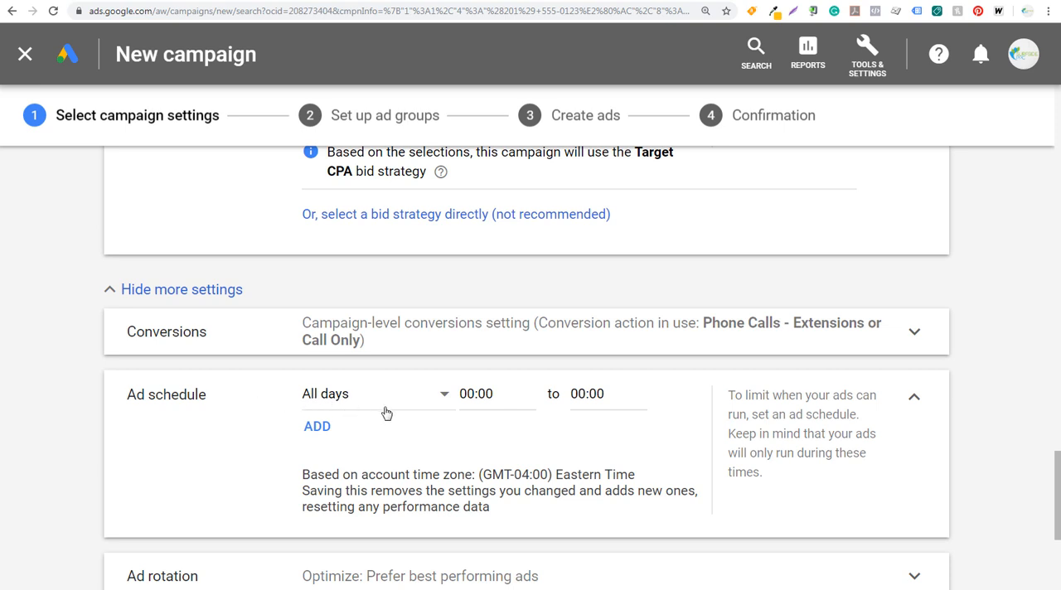
left_click(475, 395)
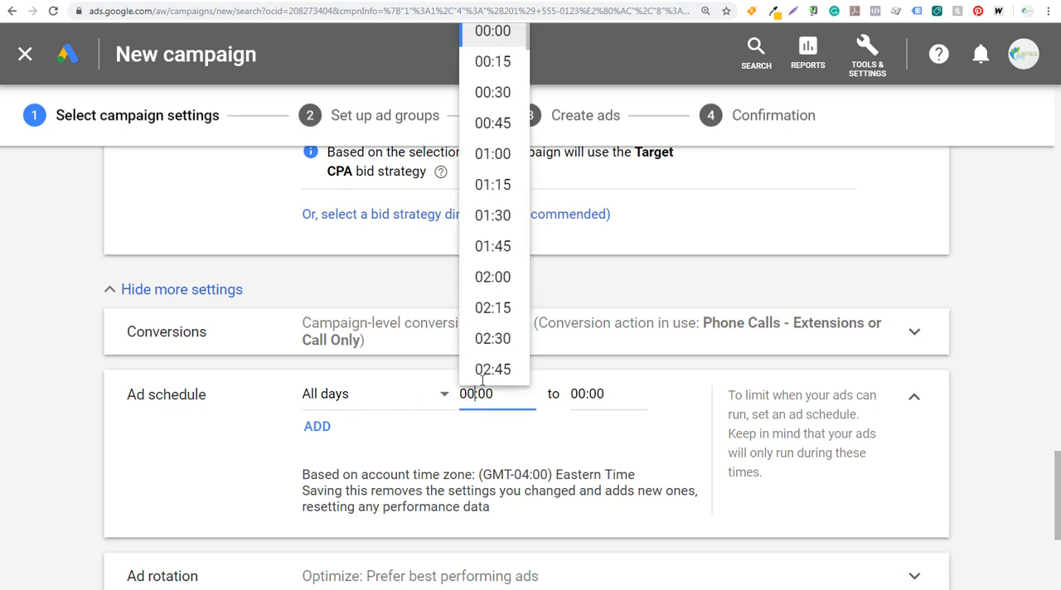
scroll(504, 304, "down", 4)
scroll(504, 303, "down", 3)
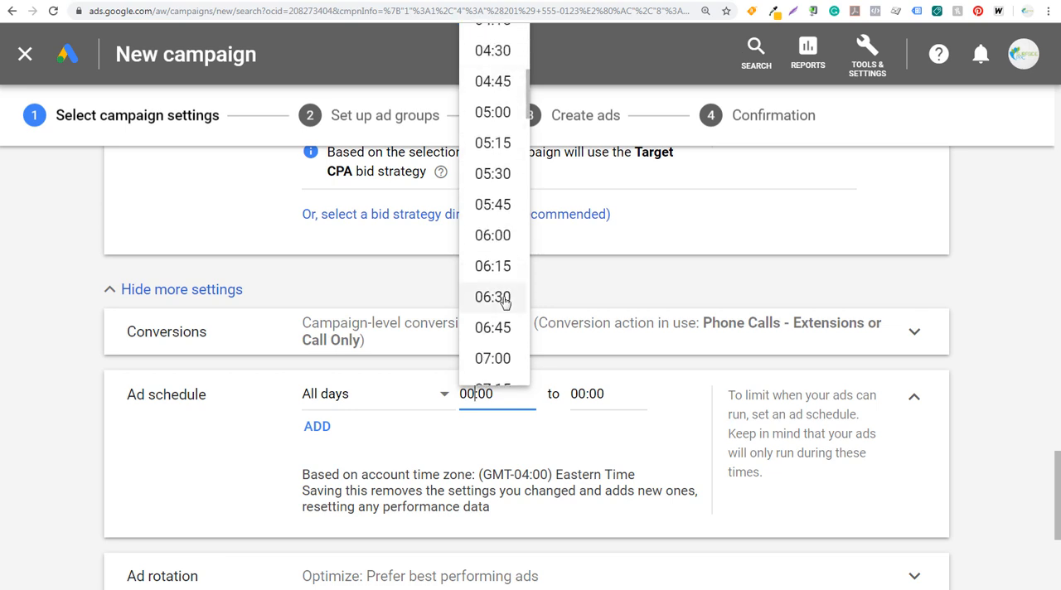
left_click(504, 301)
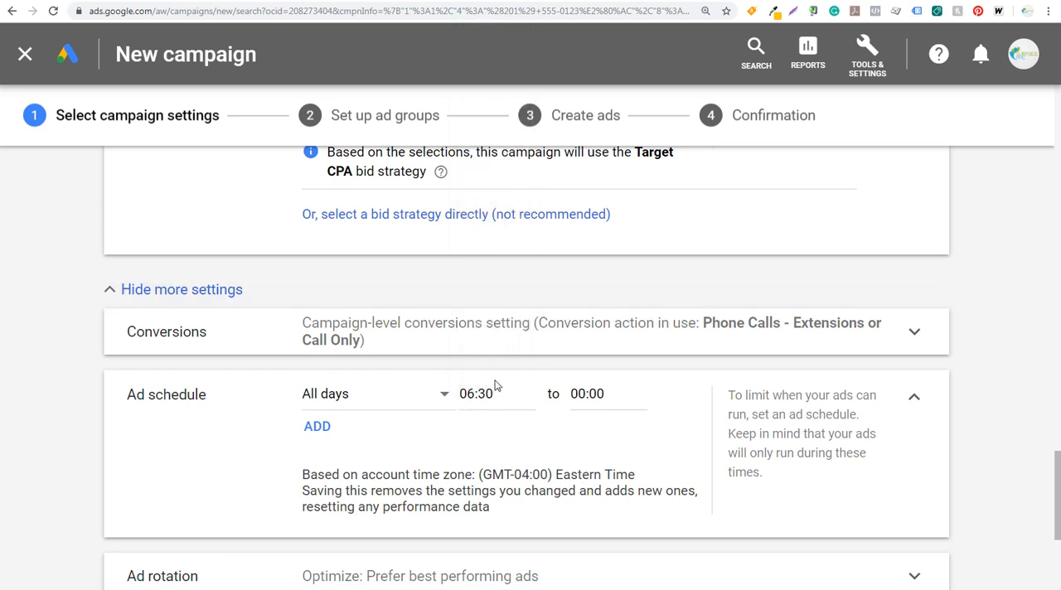
left_click(597, 394)
scroll(605, 282, "down", 7)
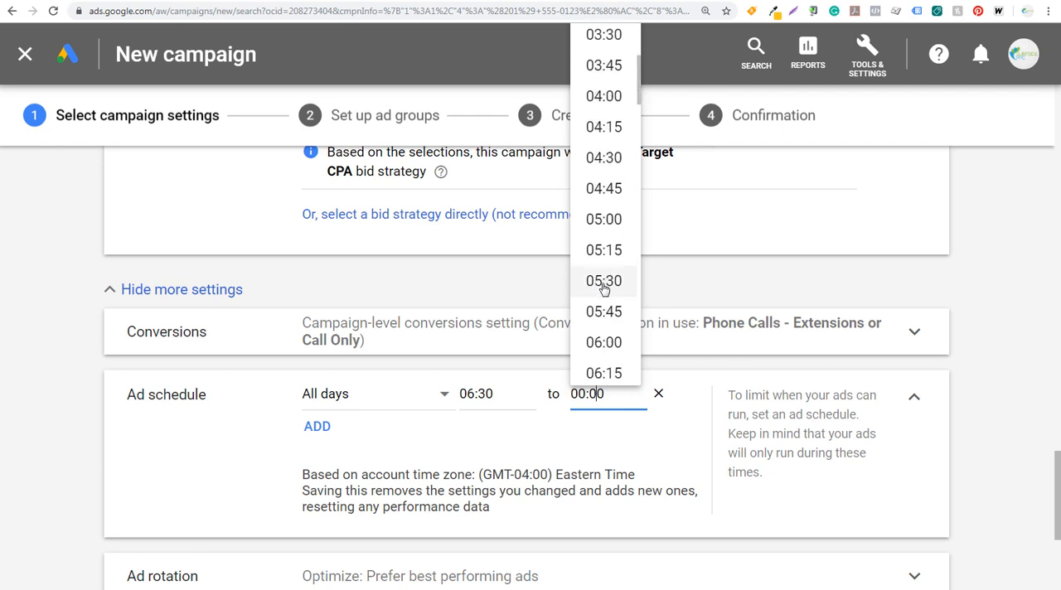
scroll(603, 289, "down", 1)
left_click(604, 290)
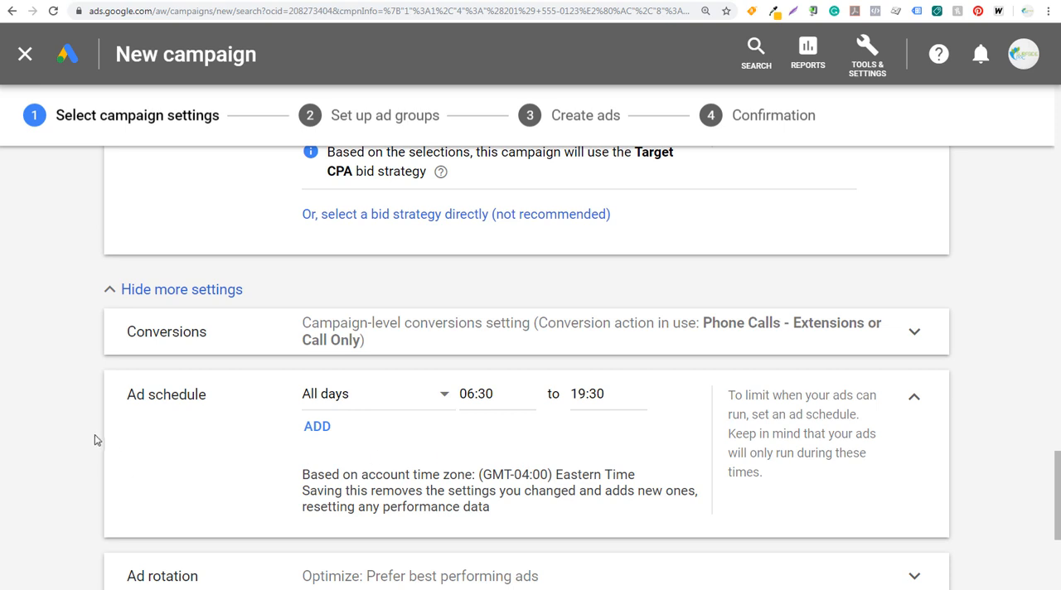
Check which additional ad extension types can be added to the campaign.
scroll(94, 440, "down", 2)
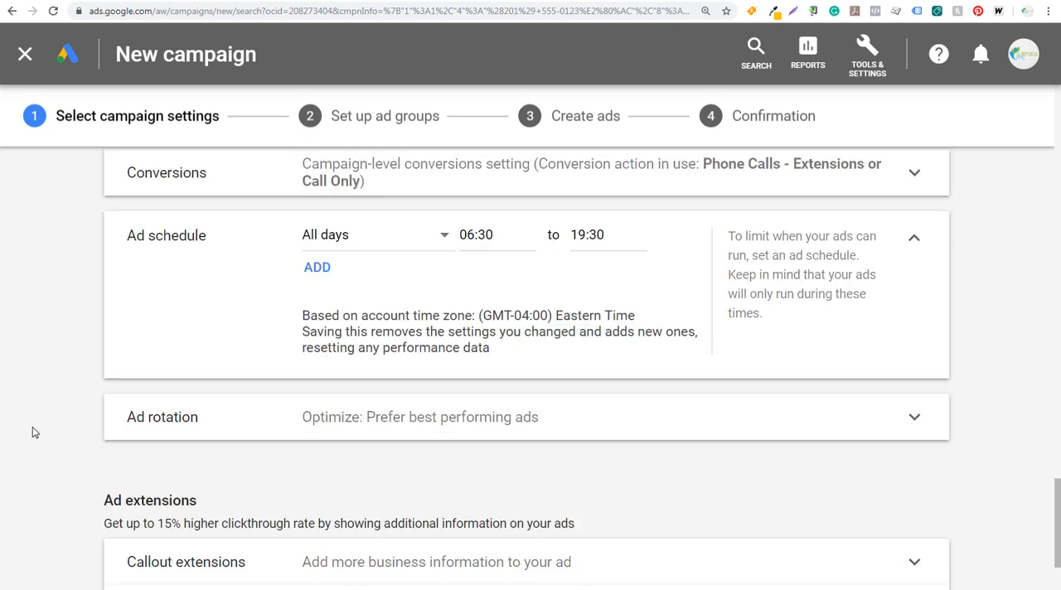
scroll(37, 410, "down", 2)
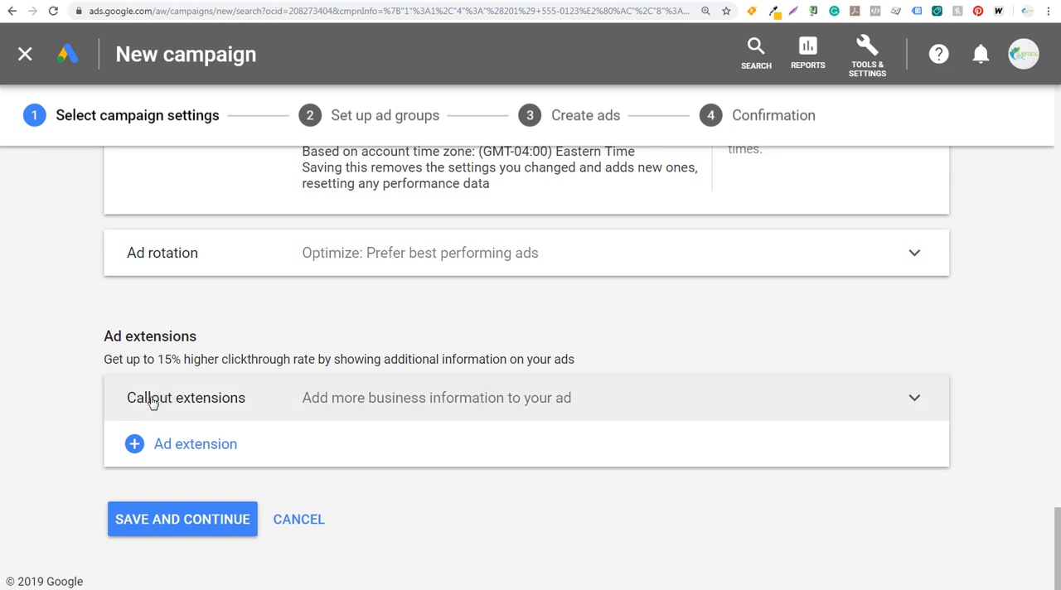
left_click(192, 446)
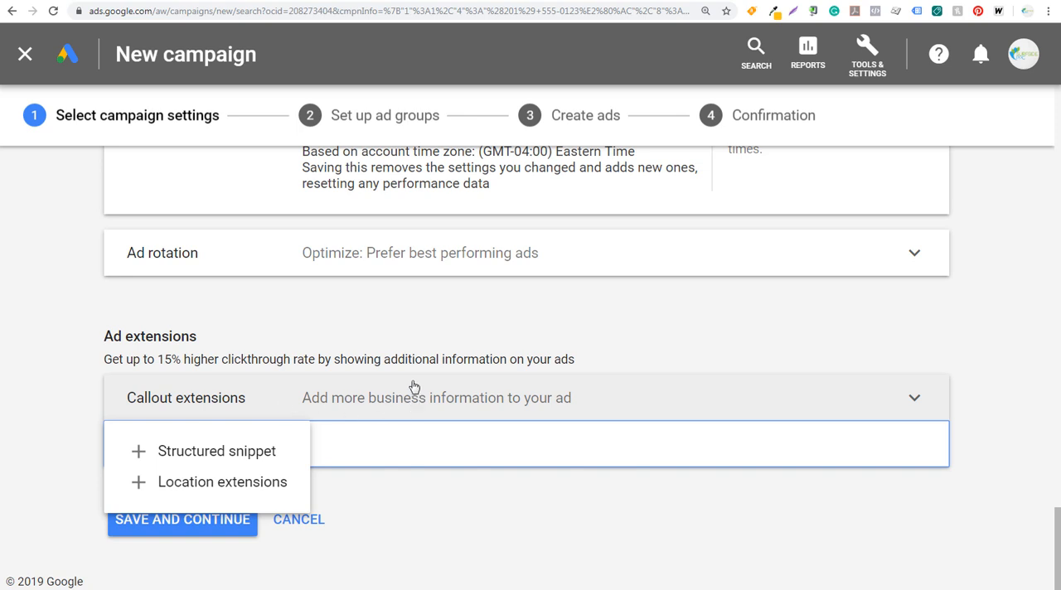
left_click(413, 328)
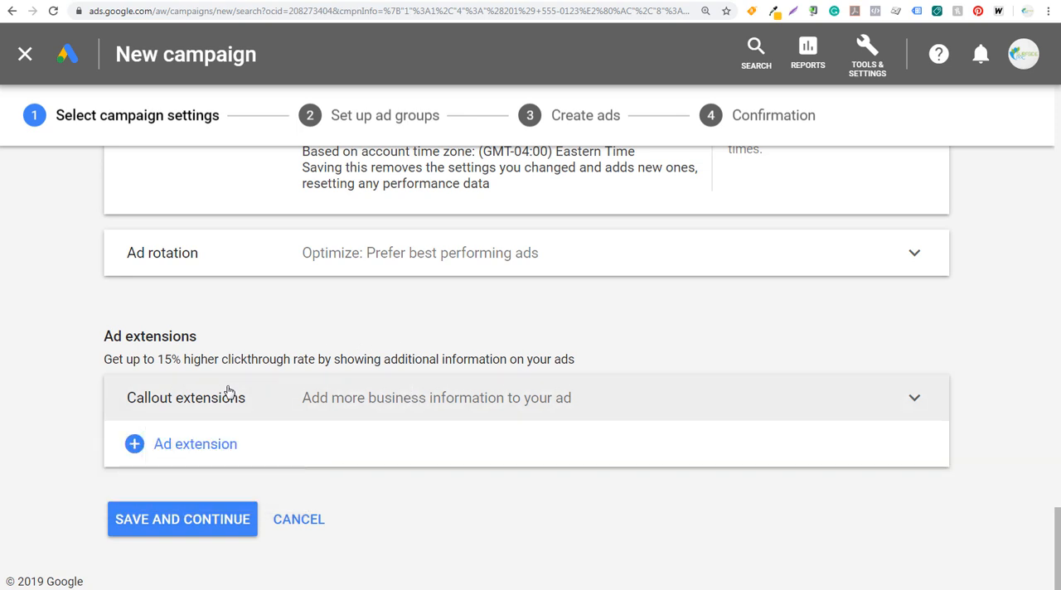
left_click(174, 452)
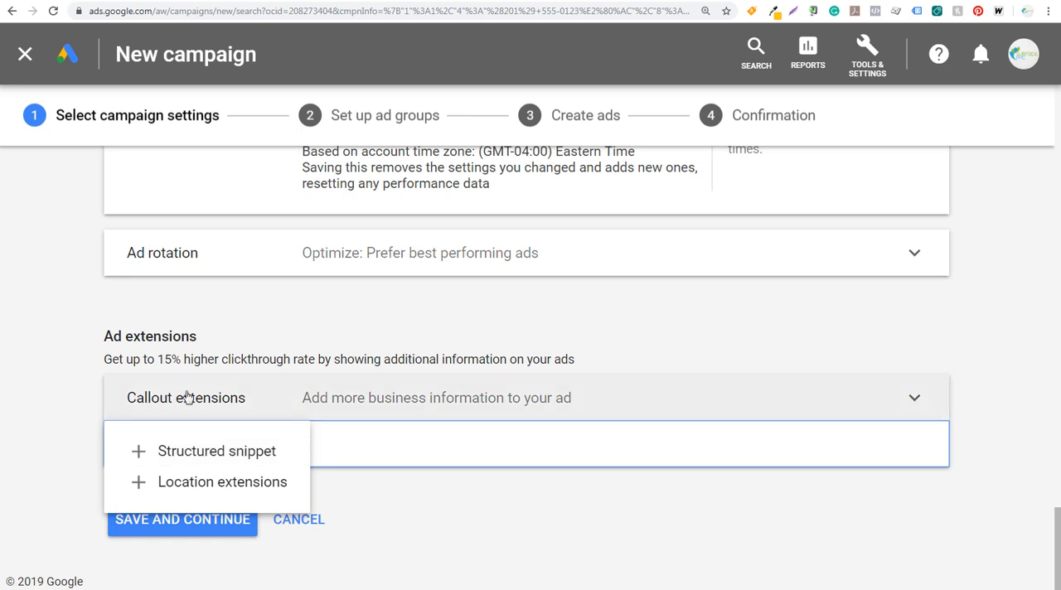
Add the callouts 7+ Yrs Experience, Affordable Services, Best PPC Agency and Contact Us Now to the campaign, then save the settings and continue.
left_click(342, 396)
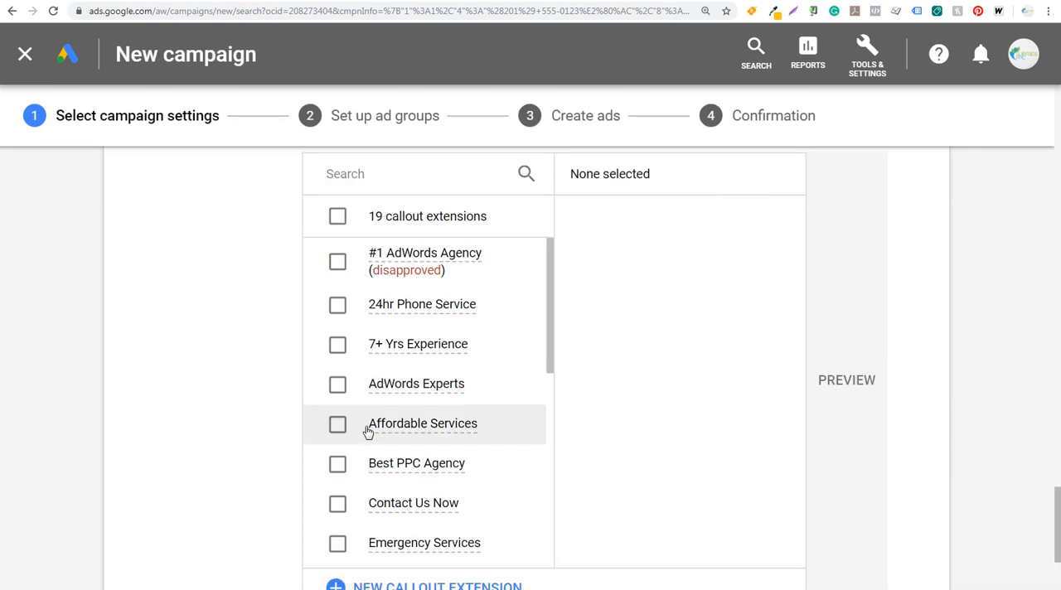
left_click(341, 352)
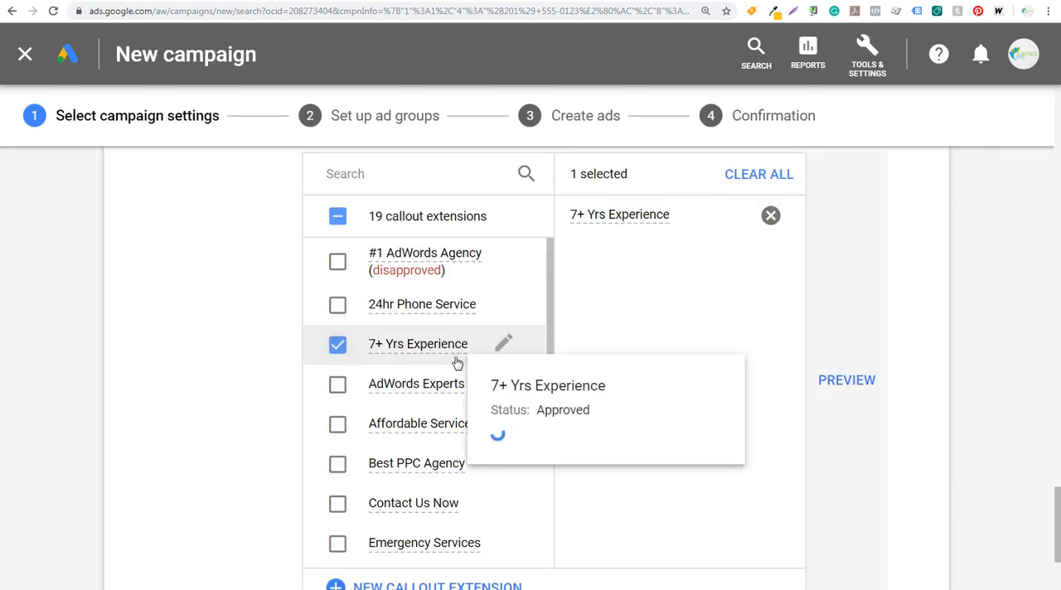
left_click(338, 427)
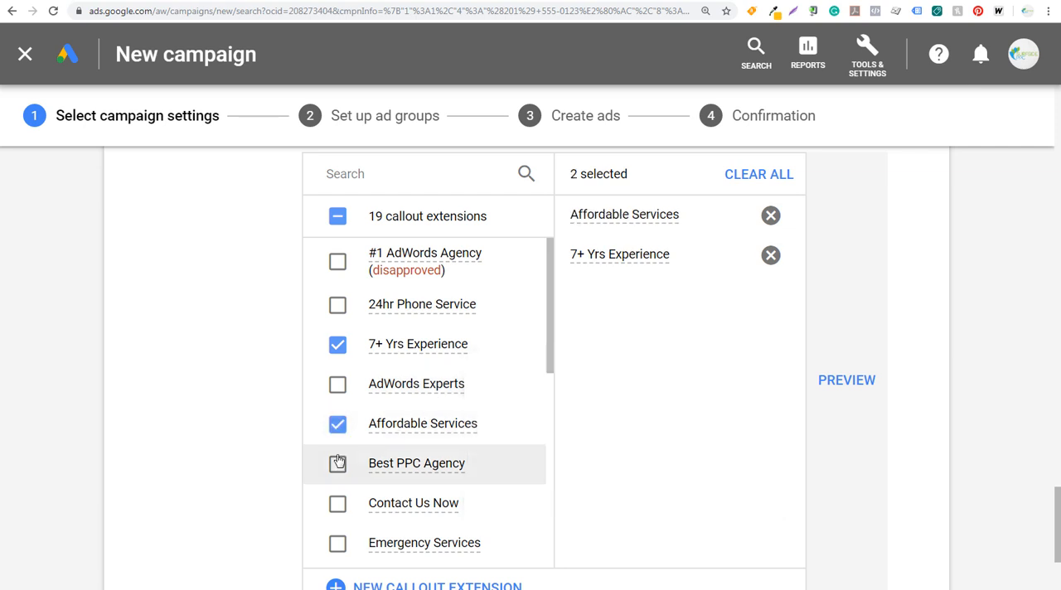
left_click(337, 465)
left_click(337, 504)
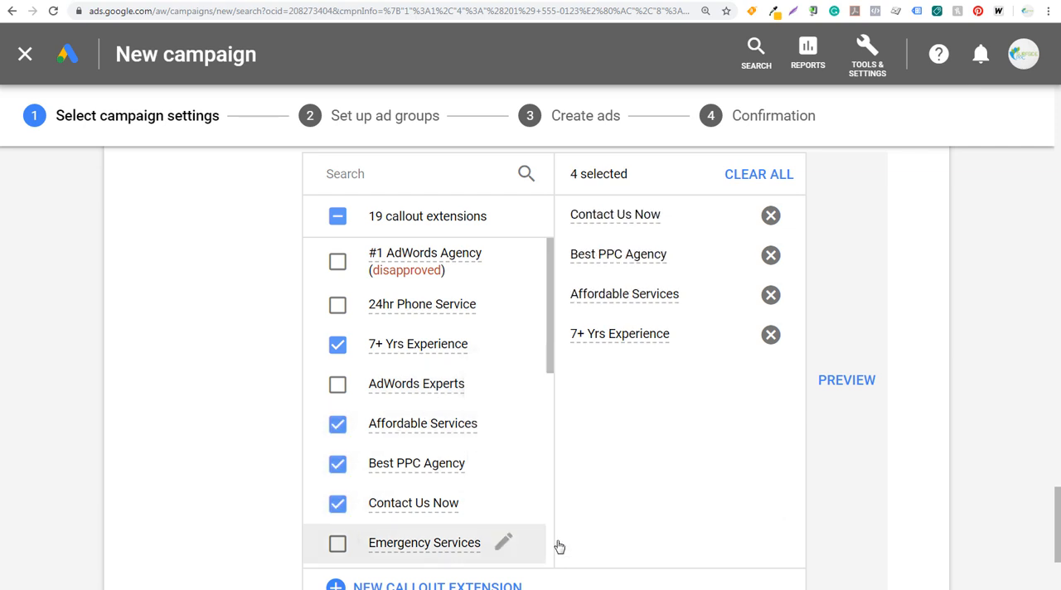
scroll(713, 344, "up", 2)
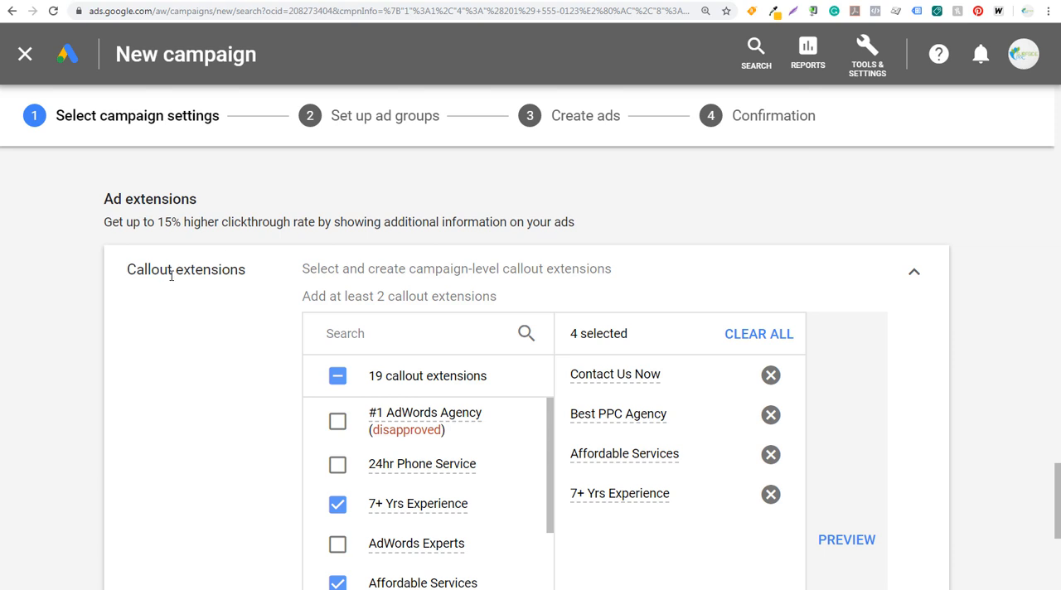
left_click(912, 279)
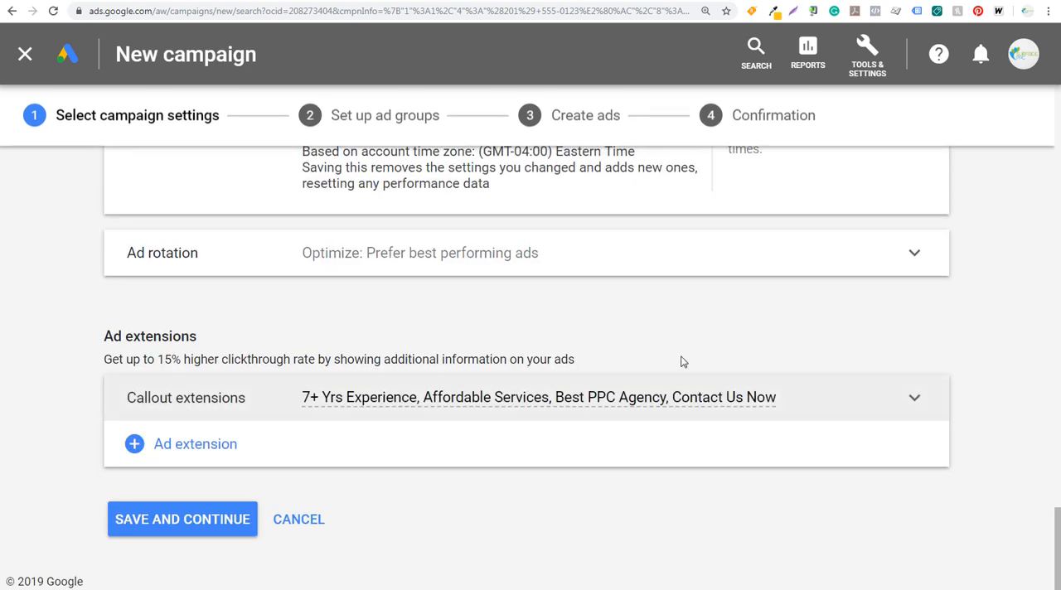
left_click(172, 516)
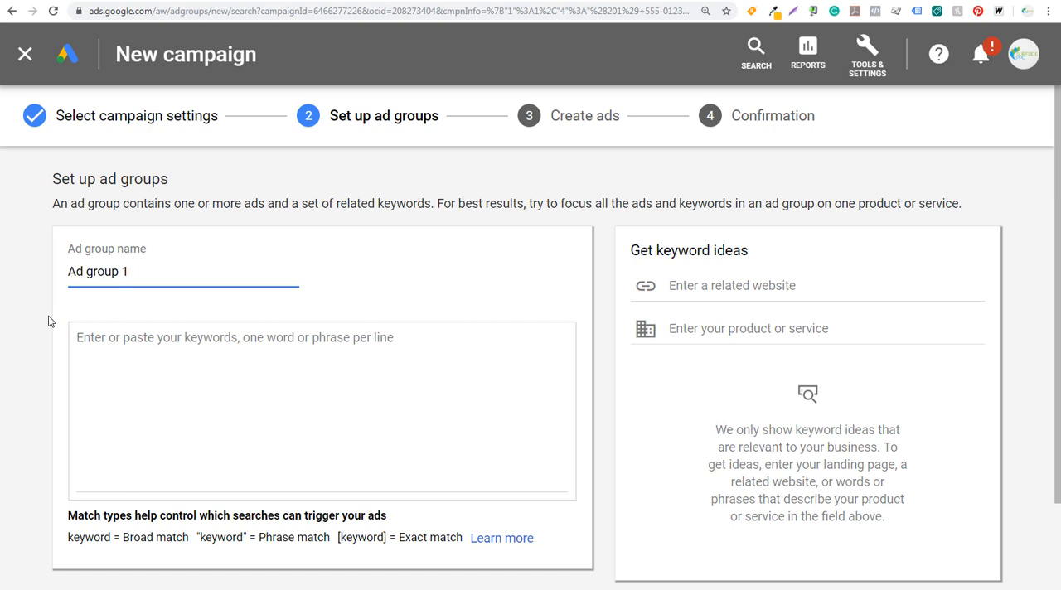
Get keyword ideas for the ad group using "ppc agency" as the product or service.
scroll(50, 322, "down", 2)
scroll(304, 424, "up", 2)
left_click(706, 327)
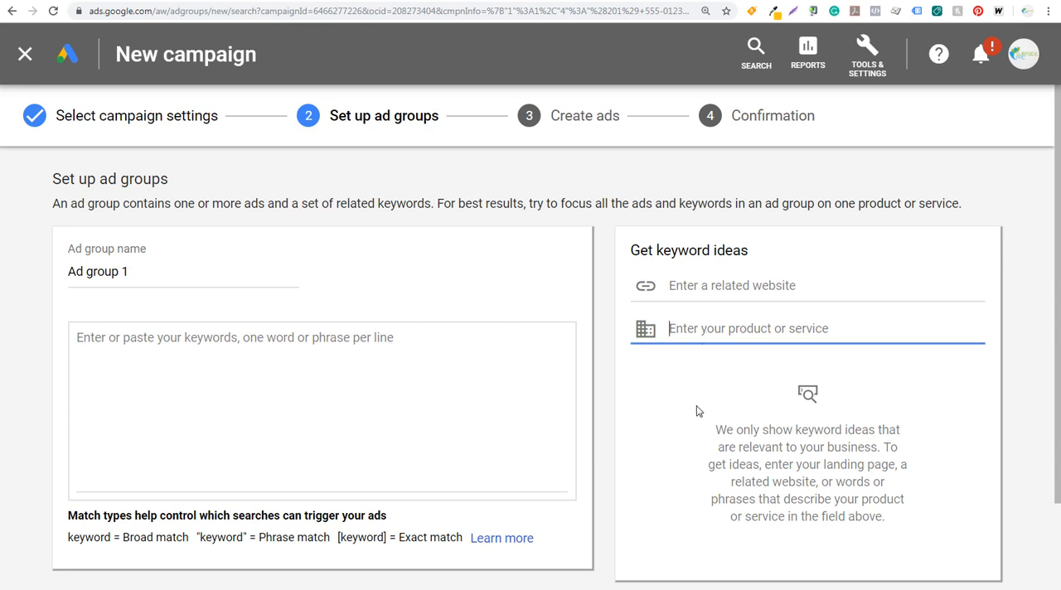
type("ppc agency")
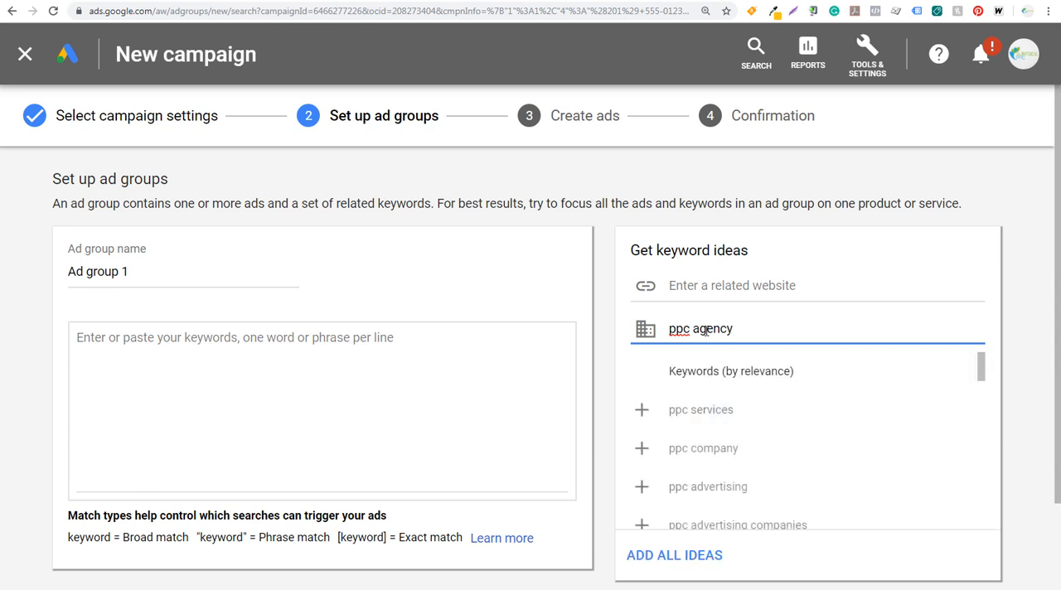
Rename the ad group to PPC Agency.
left_click_drag(139, 271, 55, 270)
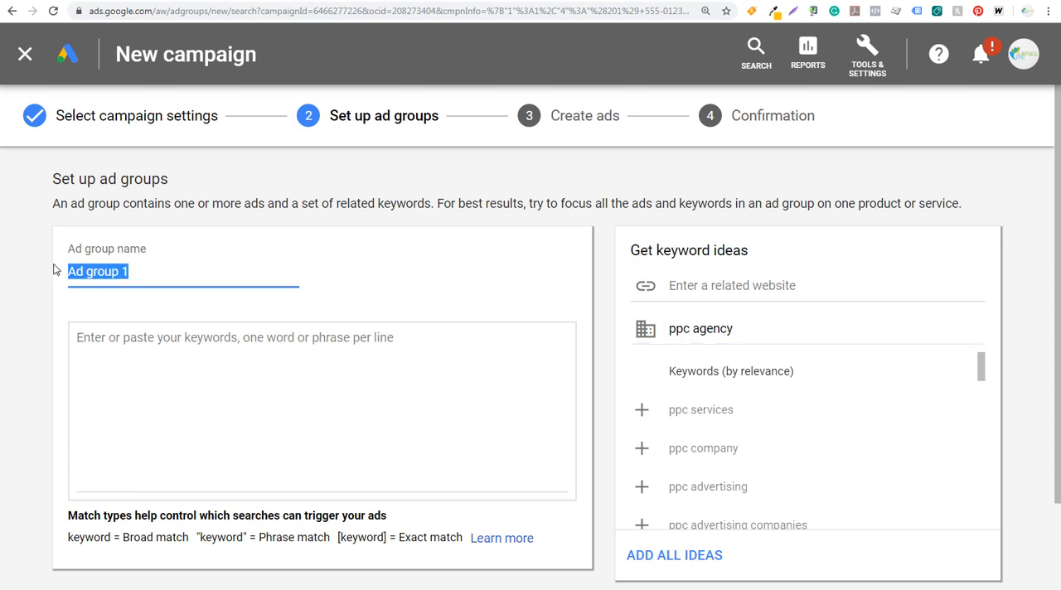
type("PPC Agency")
left_click(638, 197)
Open Keyword Planner in a separate browser tab, switch to it and start discovering new keywords.
left_click(867, 56)
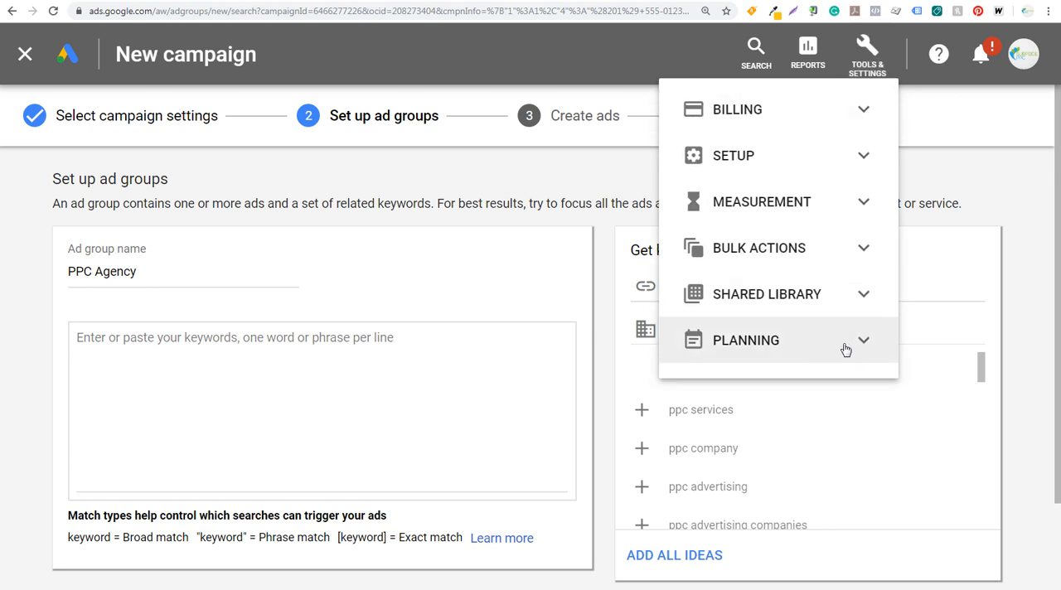
left_click(863, 349)
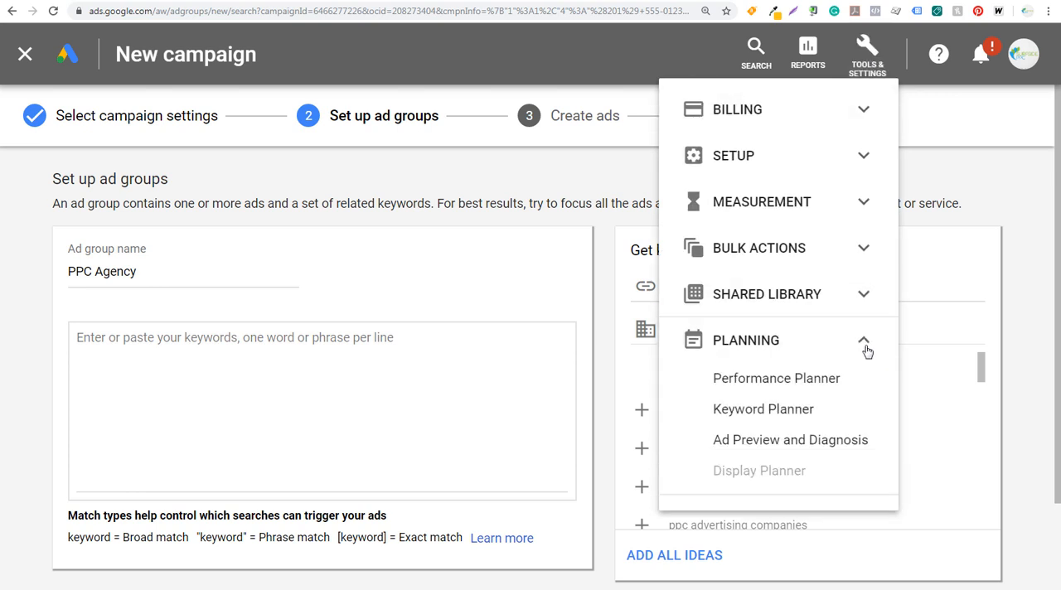
right_click(764, 410)
left_click(790, 421)
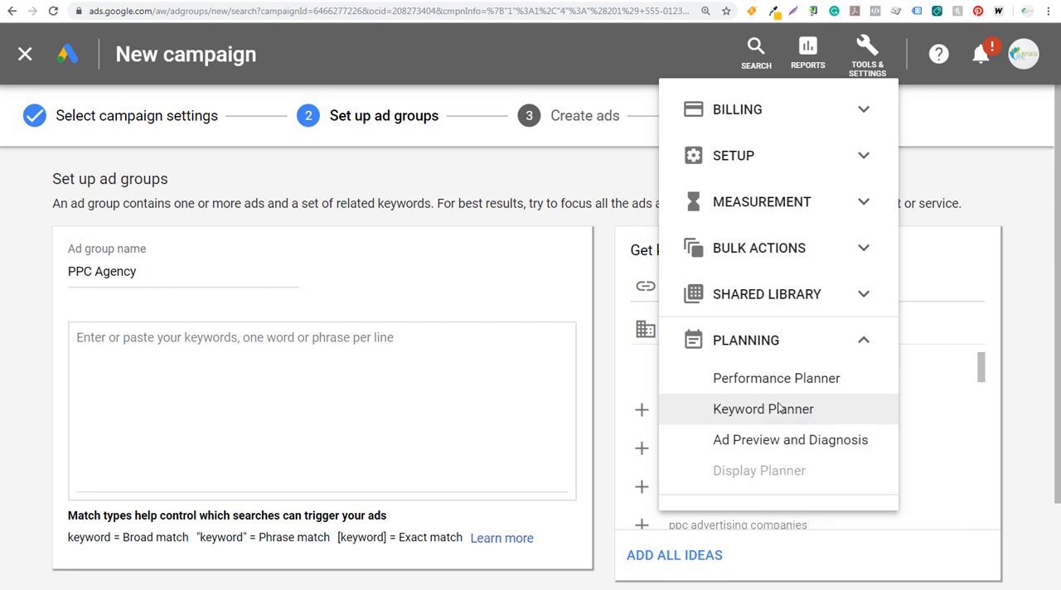
left_click(545, 186)
left_click(174, 1)
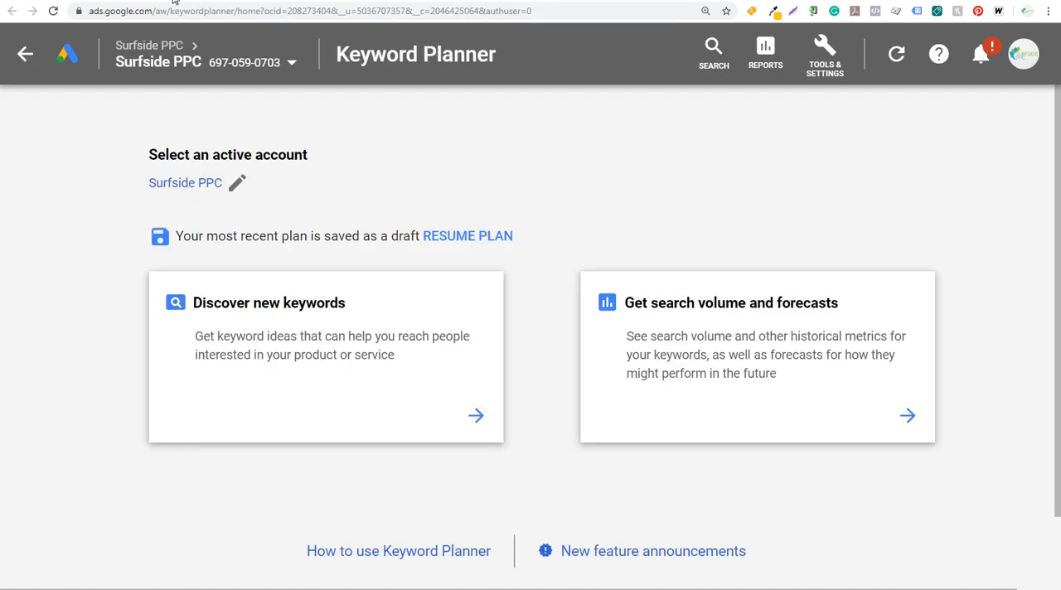
left_click(320, 352)
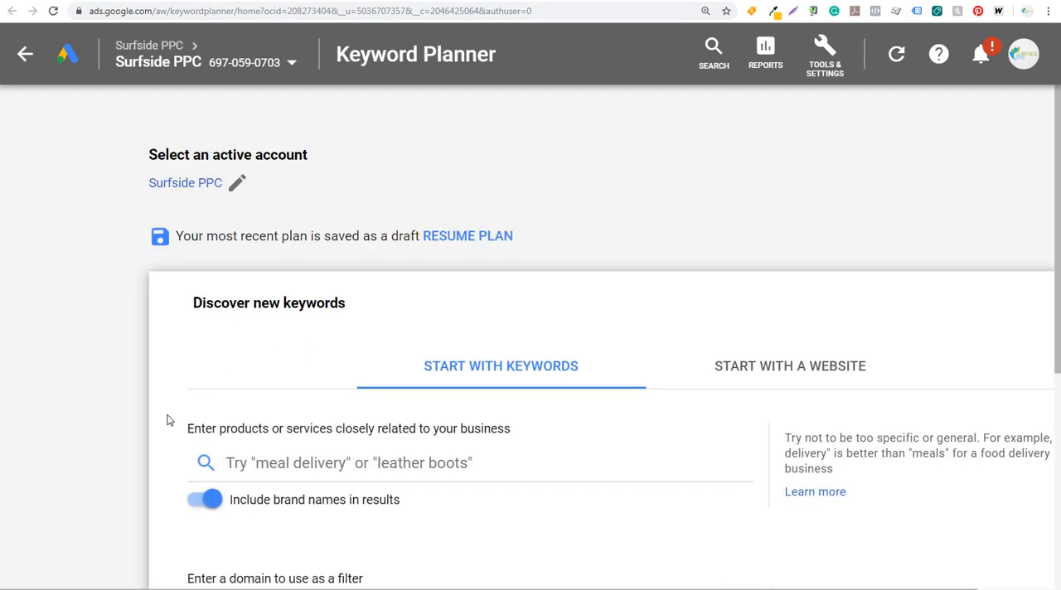
Enter ppc agency, ppc advertising company and ppc company as the seed keywords for discovering new keywords.
scroll(248, 414, "down", 1)
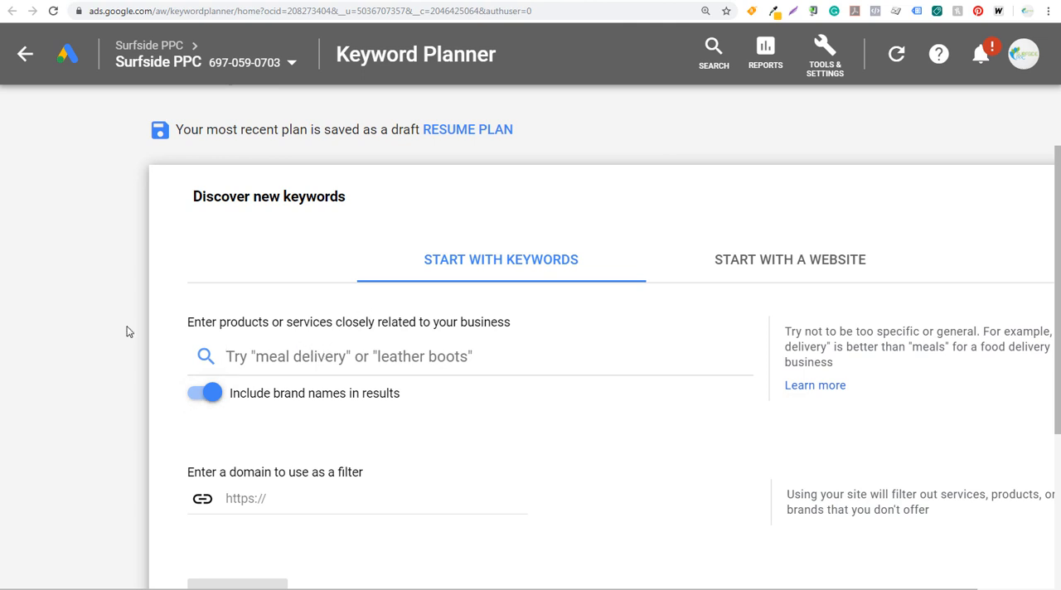
scroll(137, 308, "down", 1)
scroll(139, 276, "up", 1)
type("ppc agenc")
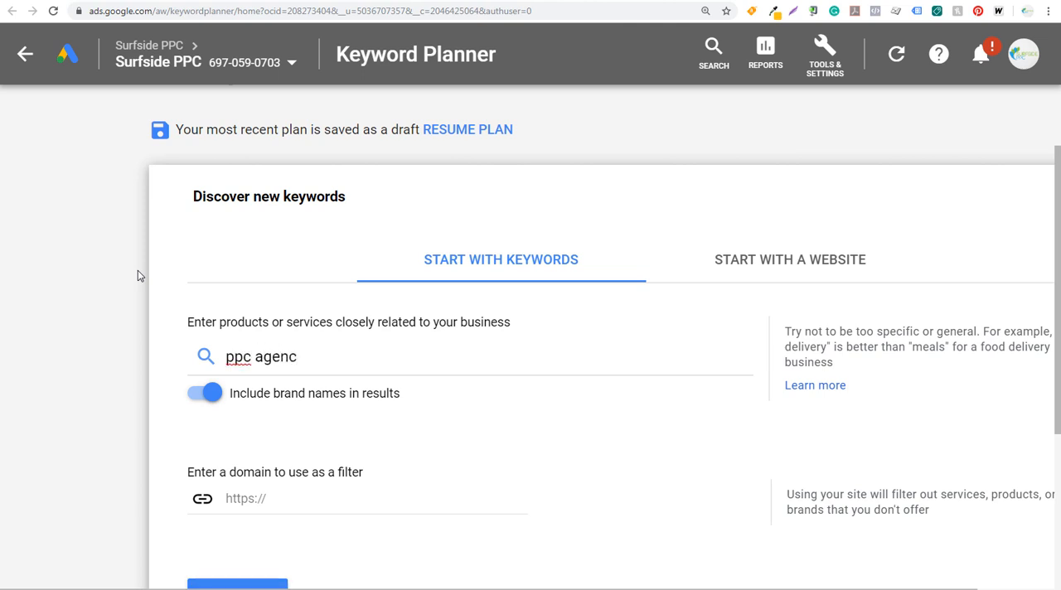
type("y")
key("Return")
type("ppc adv")
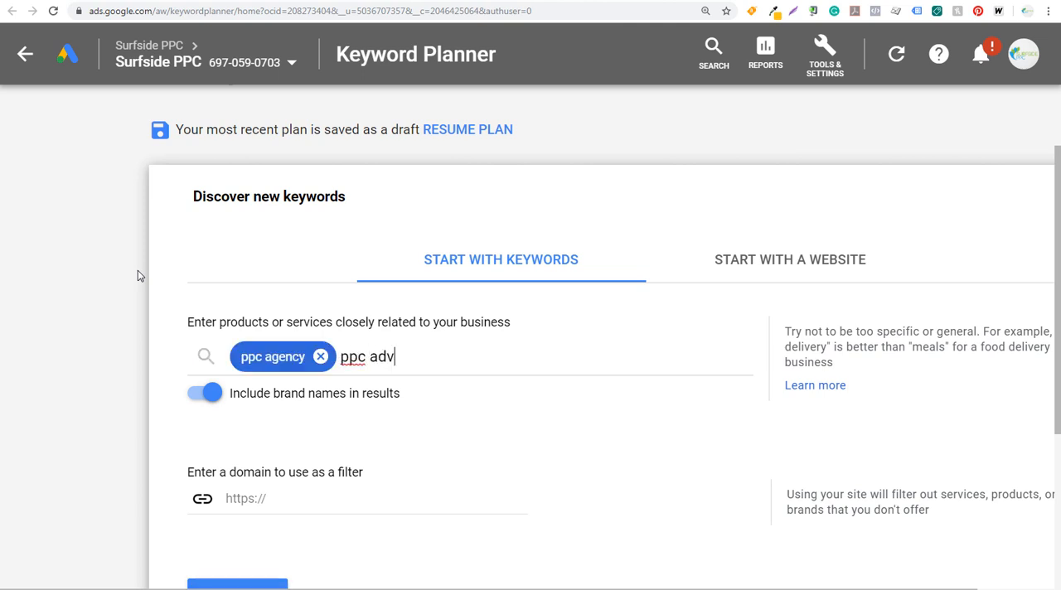
type("ertising company")
key("Return")
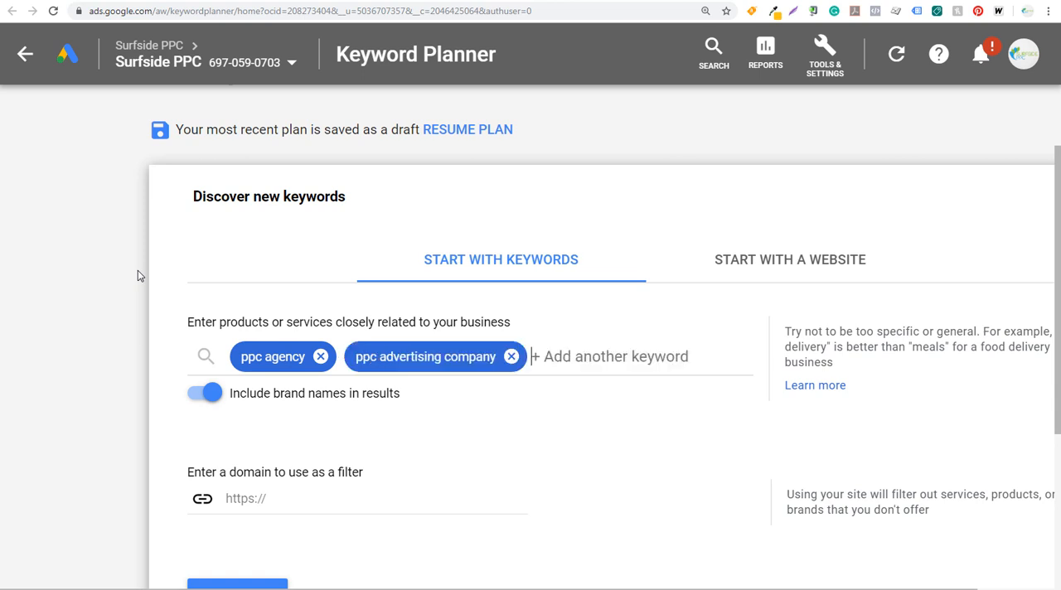
type("ppc company")
key("Return")
Add google ads agency and google ads management as further seed keywords and get the keyword results.
type("google")
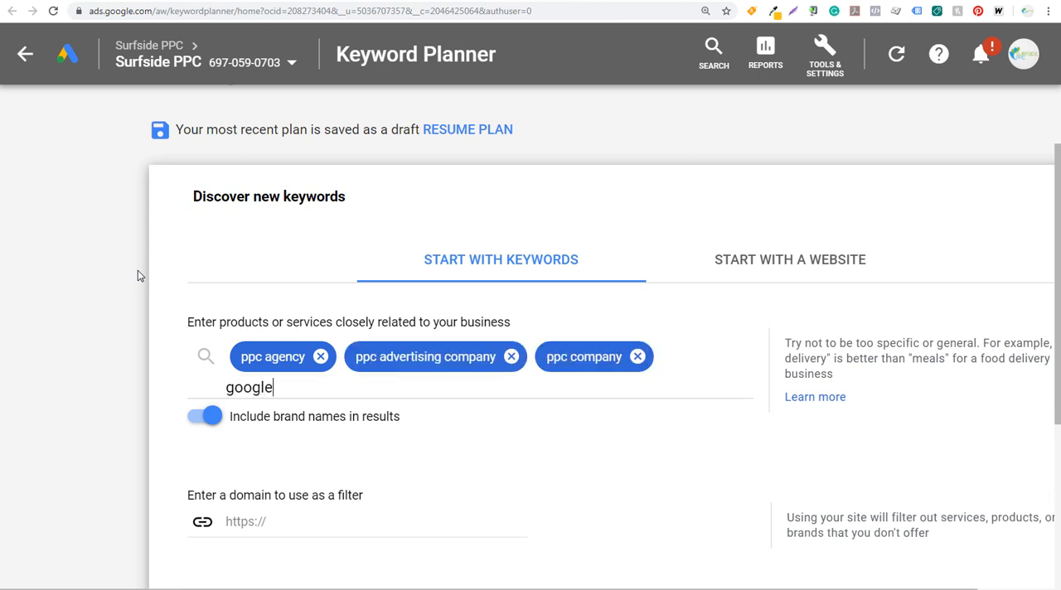
type(" ads agency")
key("Return")
type("goog")
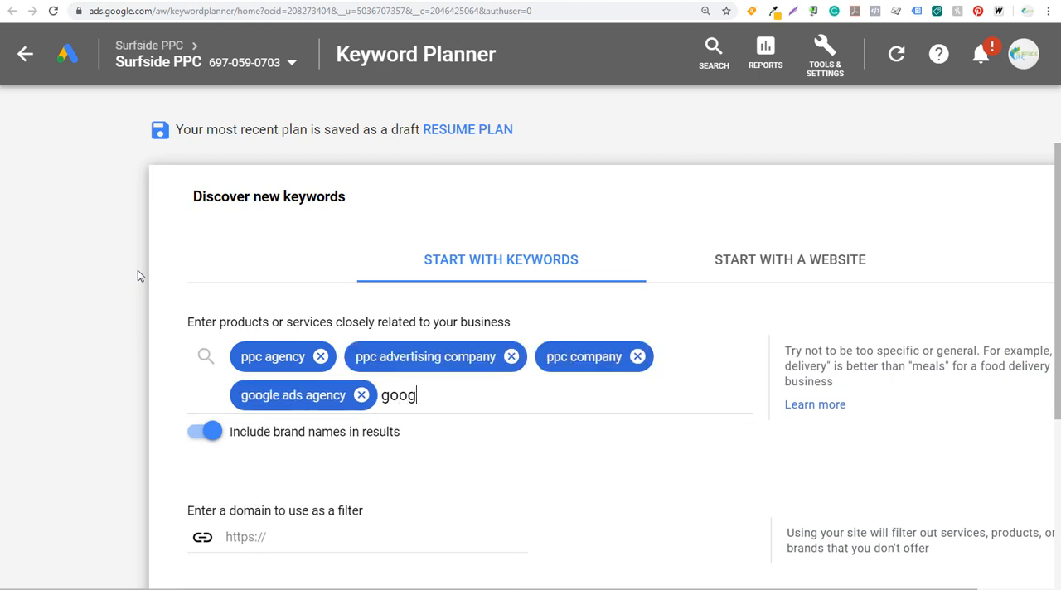
type("le ads management")
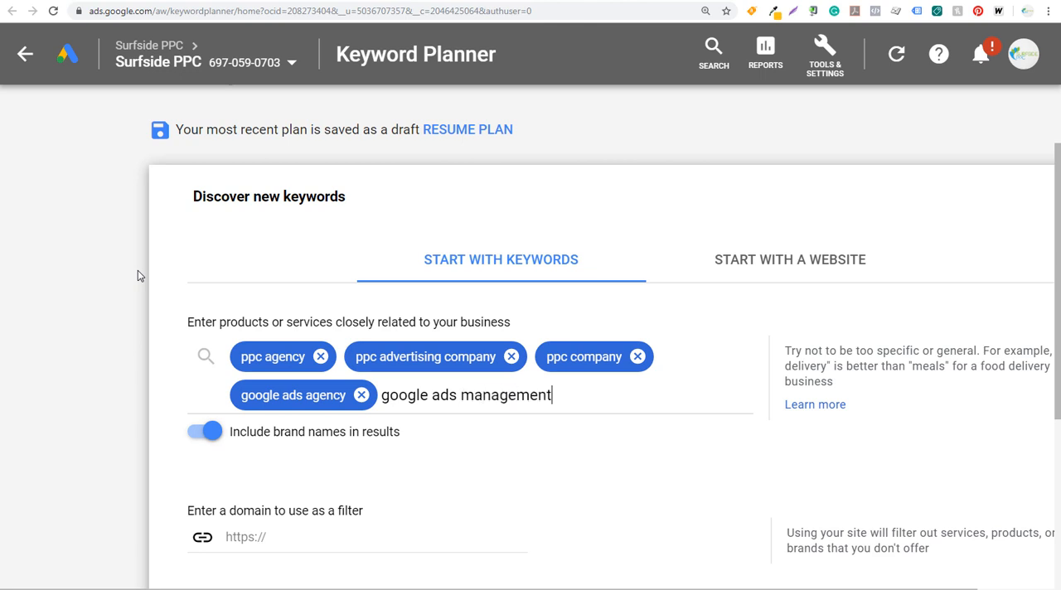
key("Return")
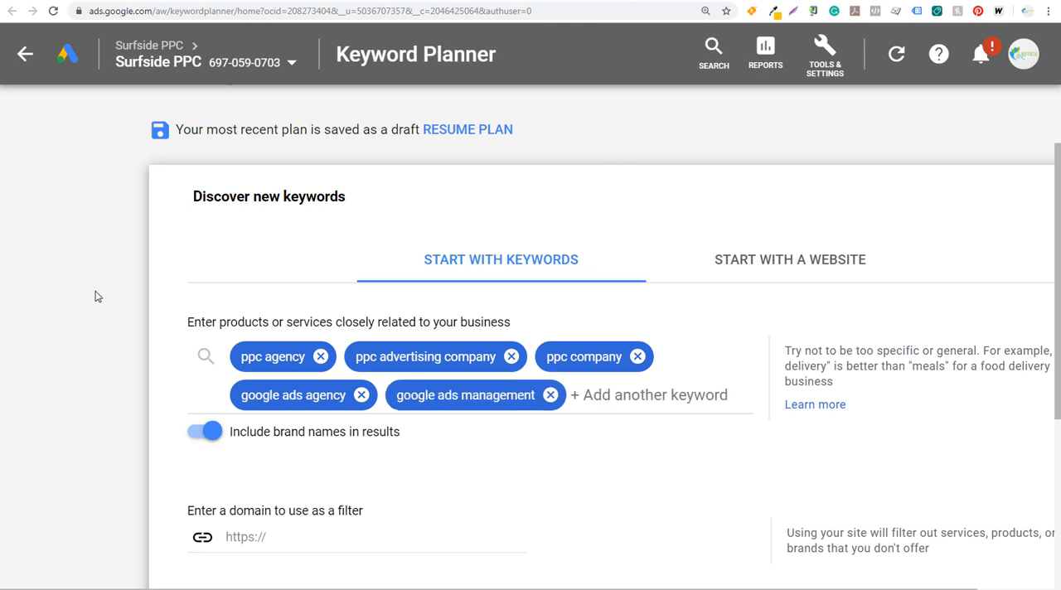
scroll(95, 296, "down", 2)
left_click(223, 534)
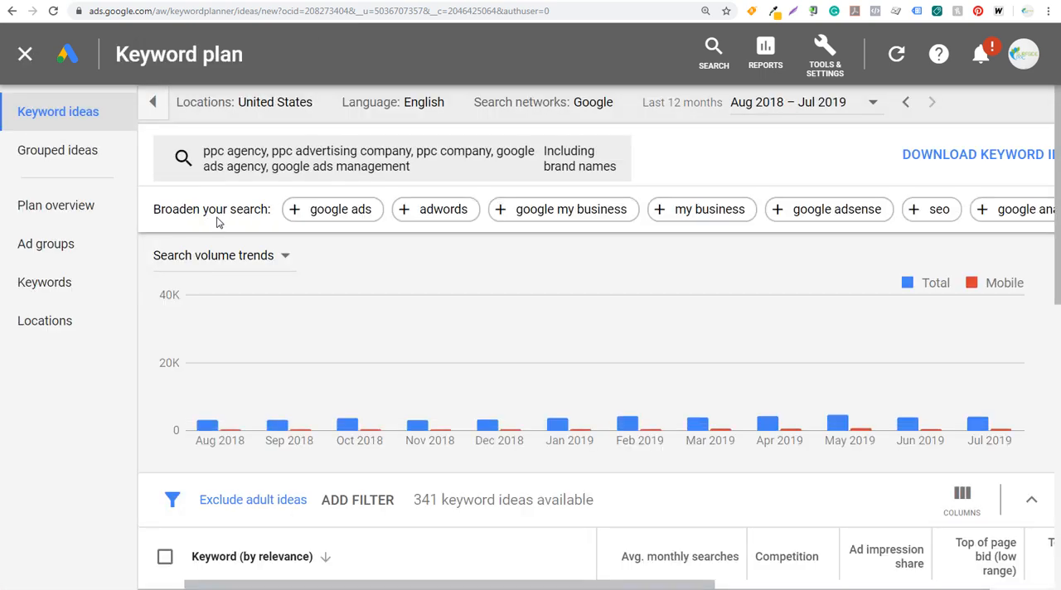
Examine the keyword ideas' monthly searches, competition and top of page bids, and the keywords in the Management Agency group of the grouped ideas.
scroll(833, 451, "down", 2)
scroll(796, 472, "down", 2)
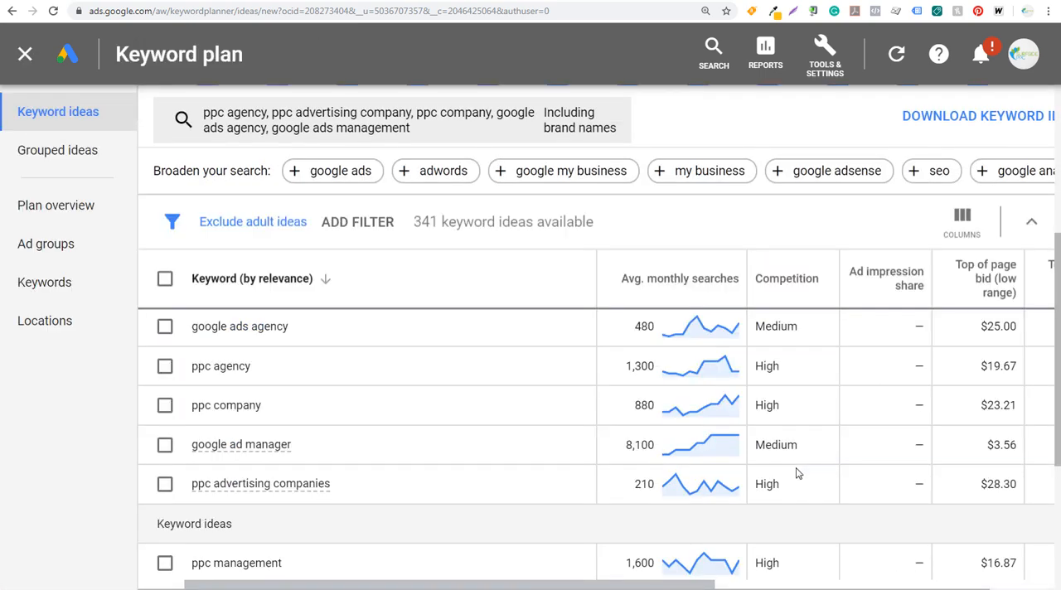
left_click_drag(515, 586, 737, 586)
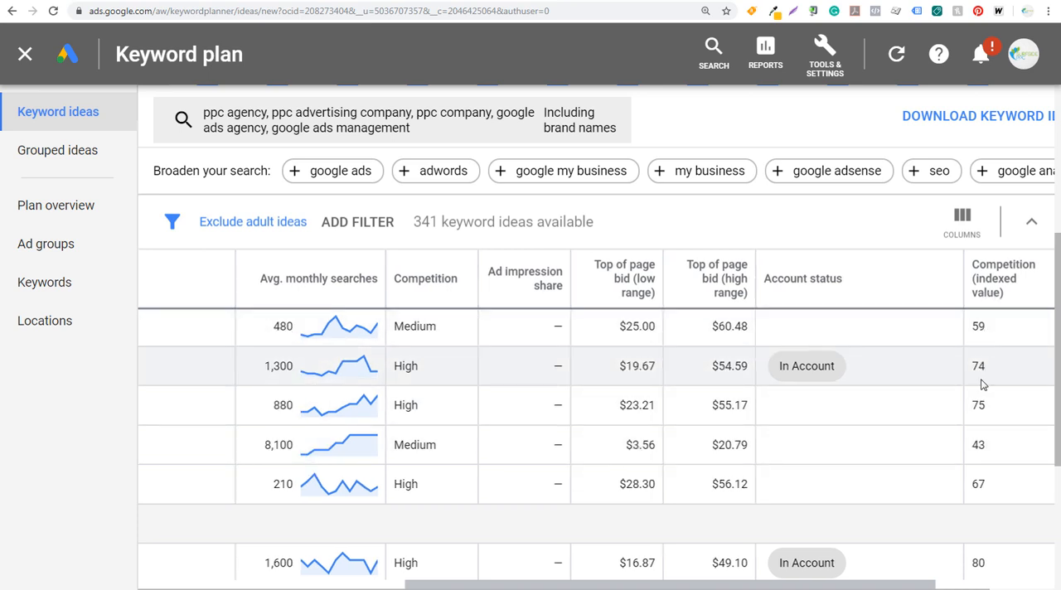
left_click_drag(652, 585, 496, 574)
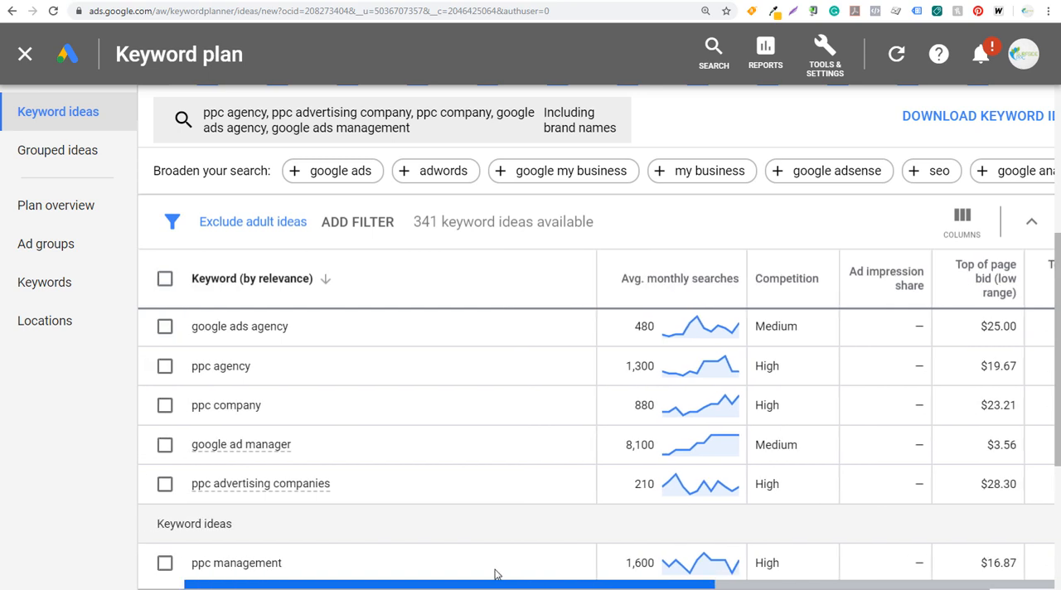
left_click(63, 159)
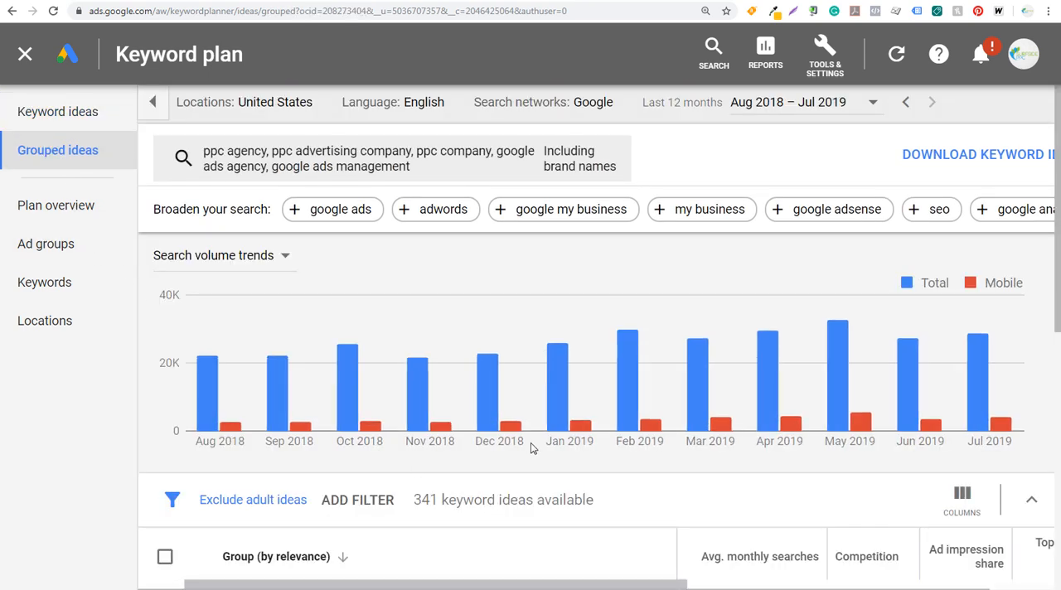
scroll(531, 444, "down", 5)
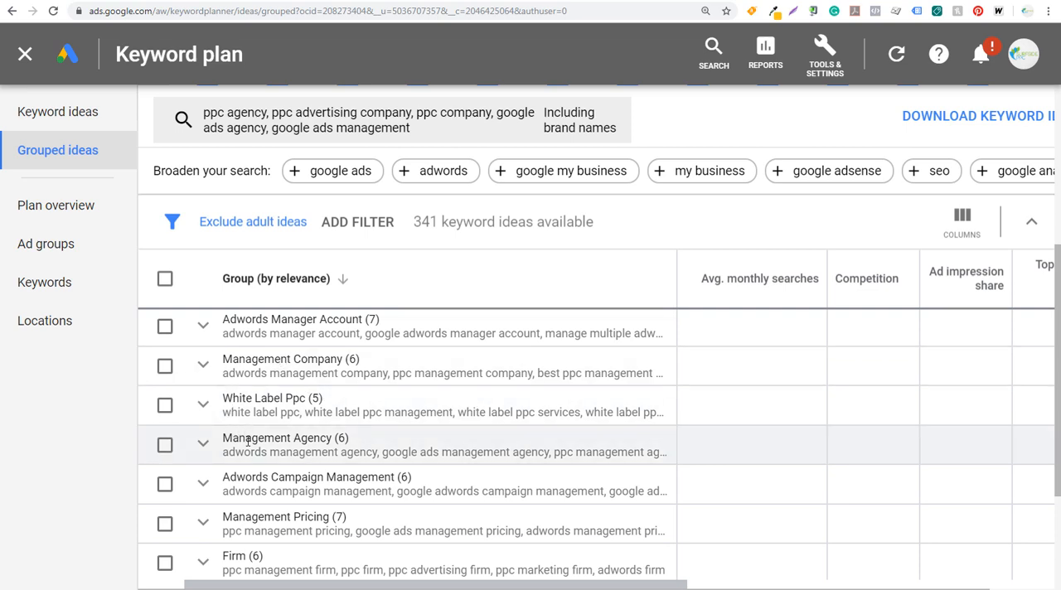
left_click(202, 444)
scroll(419, 433, "down", 2)
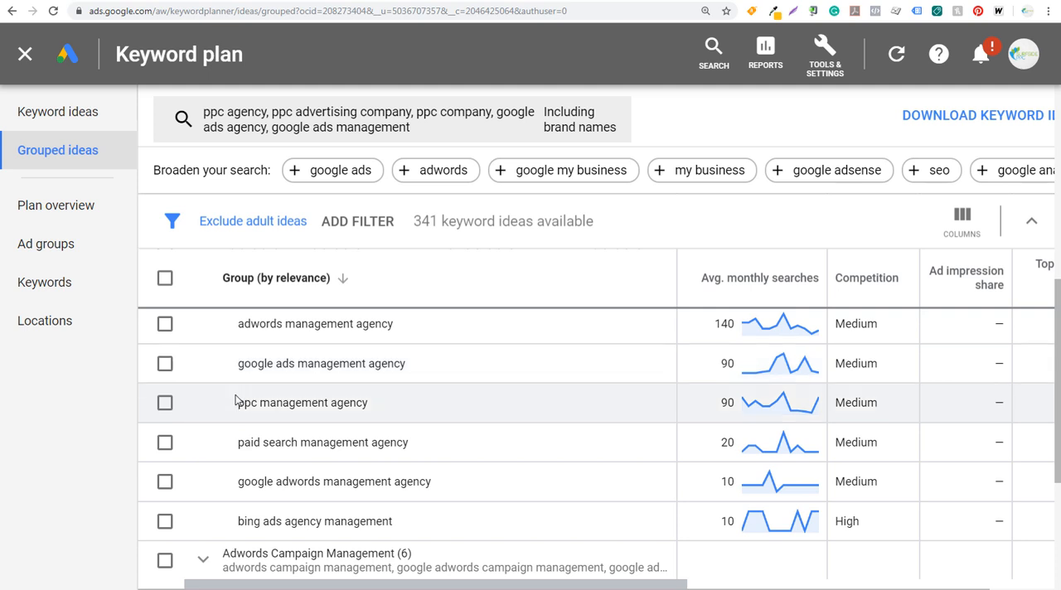
left_click_drag(238, 403, 324, 404)
left_click(363, 403)
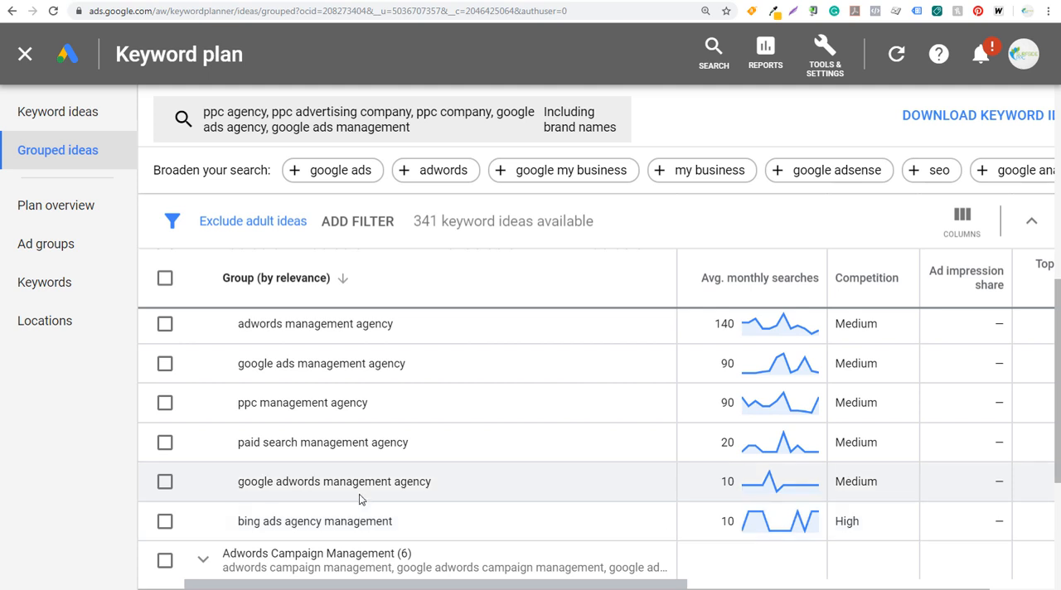
Return to the ungrouped keyword ideas and filter them to average monthly searches >= 30.
left_click(66, 120)
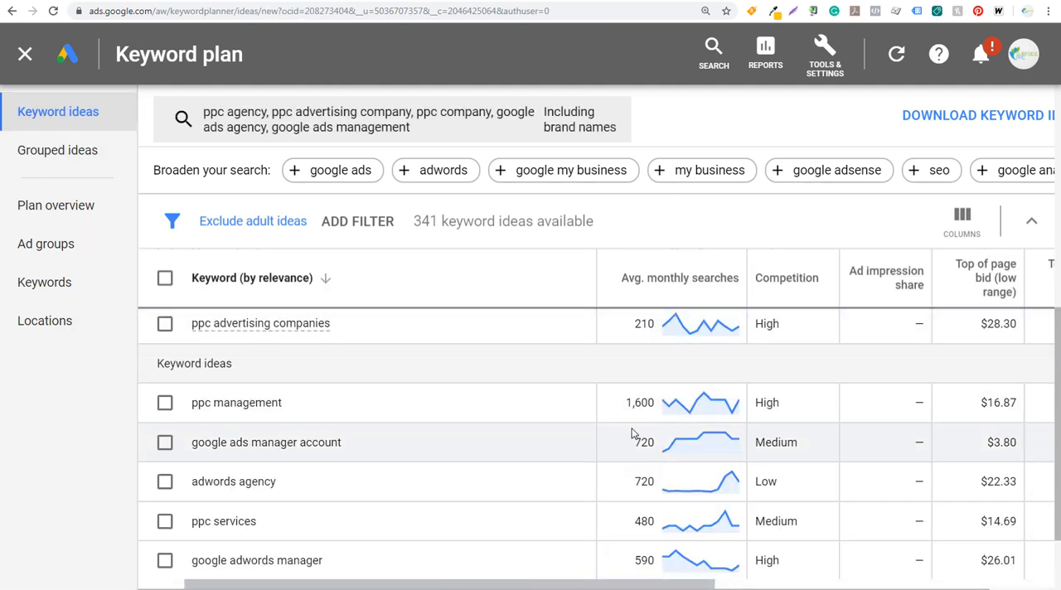
left_click(357, 221)
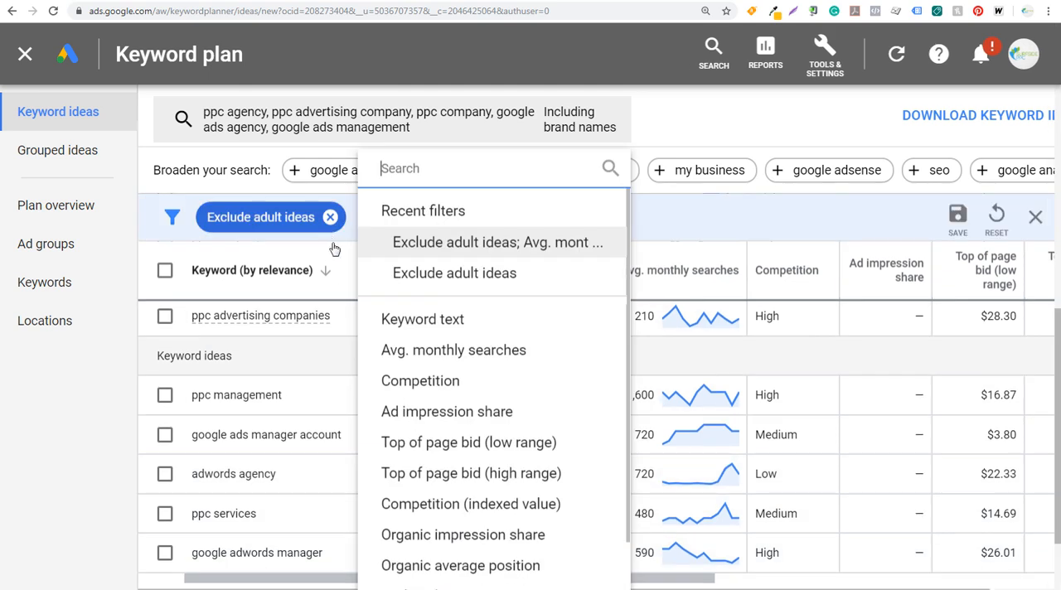
left_click(419, 350)
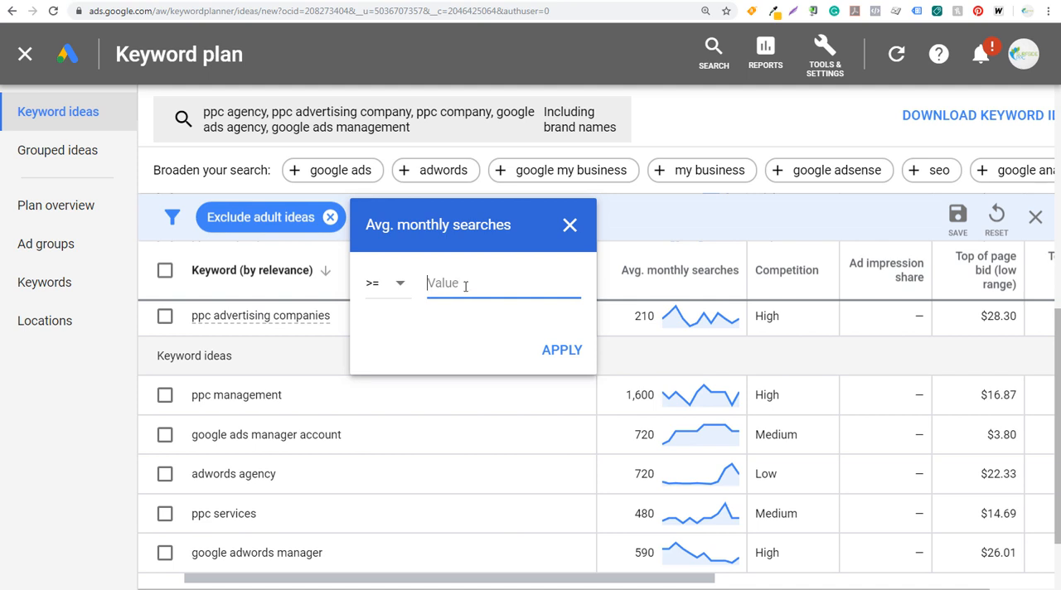
type("30")
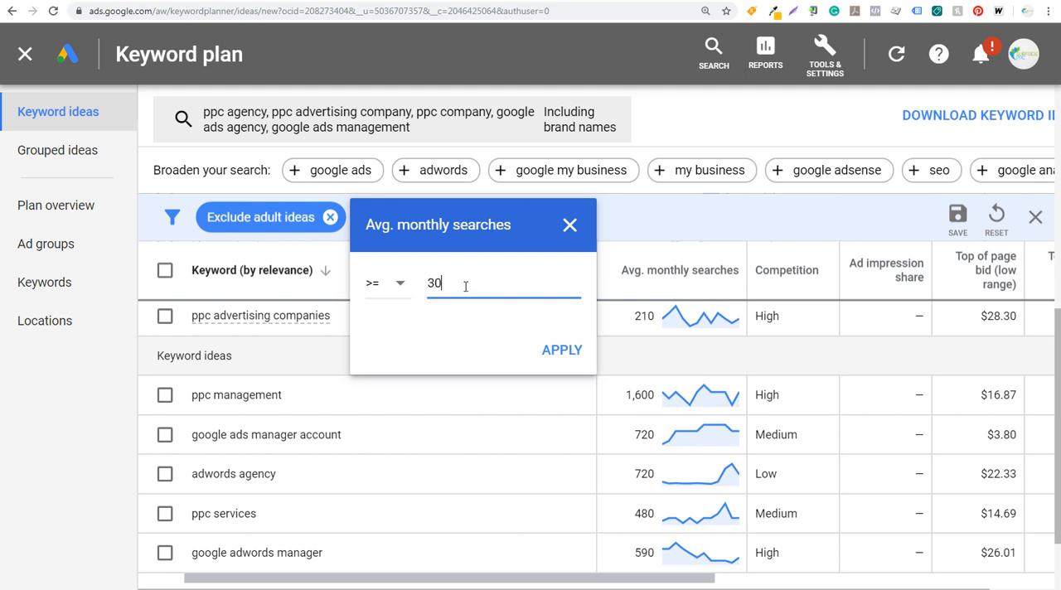
left_click(572, 350)
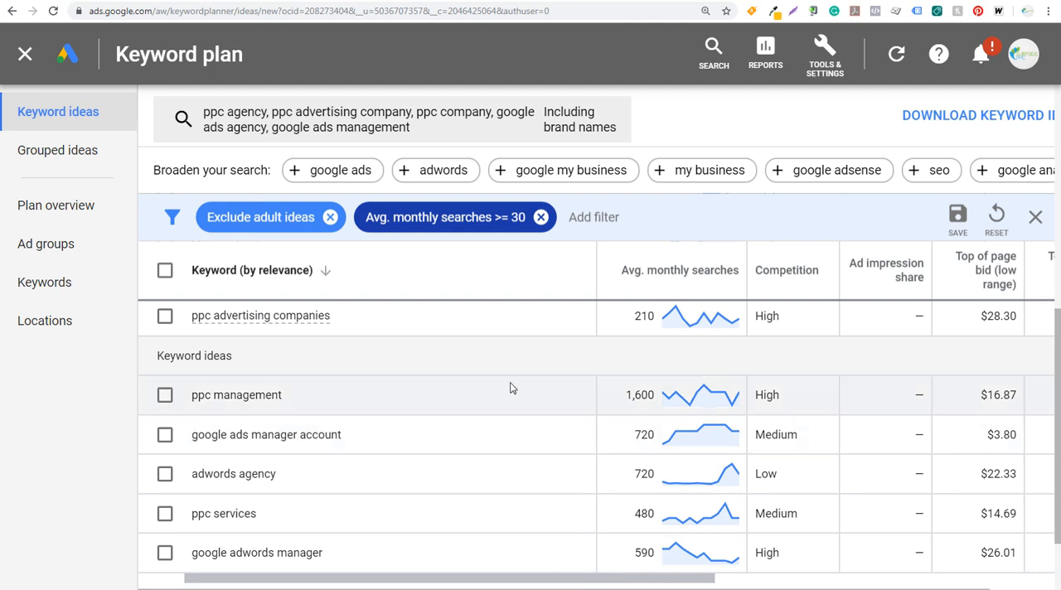
Examine the filtered keyword ideas ordered by high-range top of page bid, including their search volume, competition, account status and number of ideas.
scroll(522, 572, "down", 5)
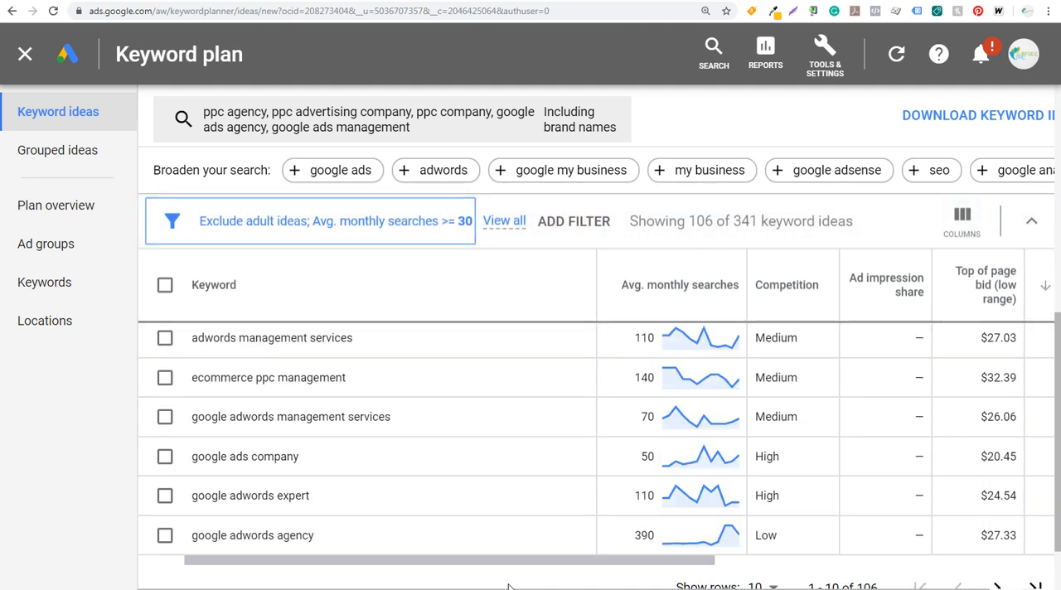
left_click_drag(540, 568, 623, 562)
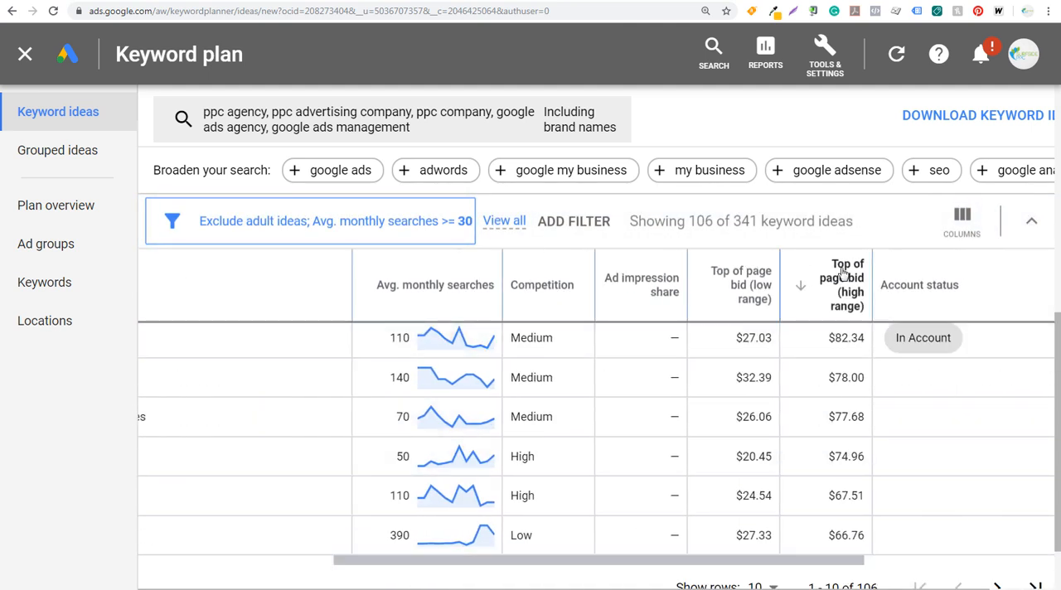
mouse_move(846, 286)
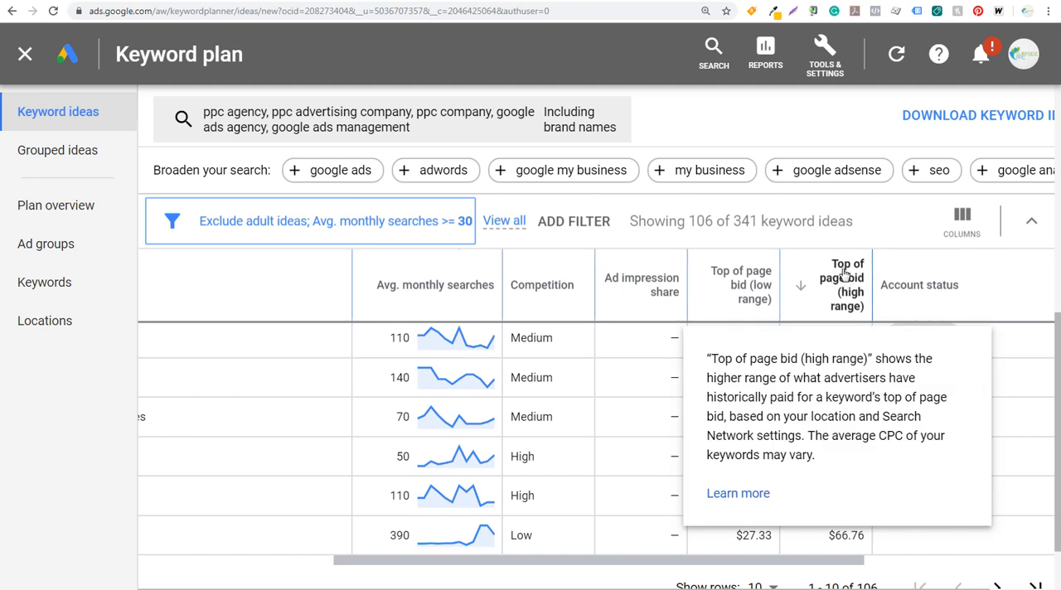
scroll(713, 288, "right", 2)
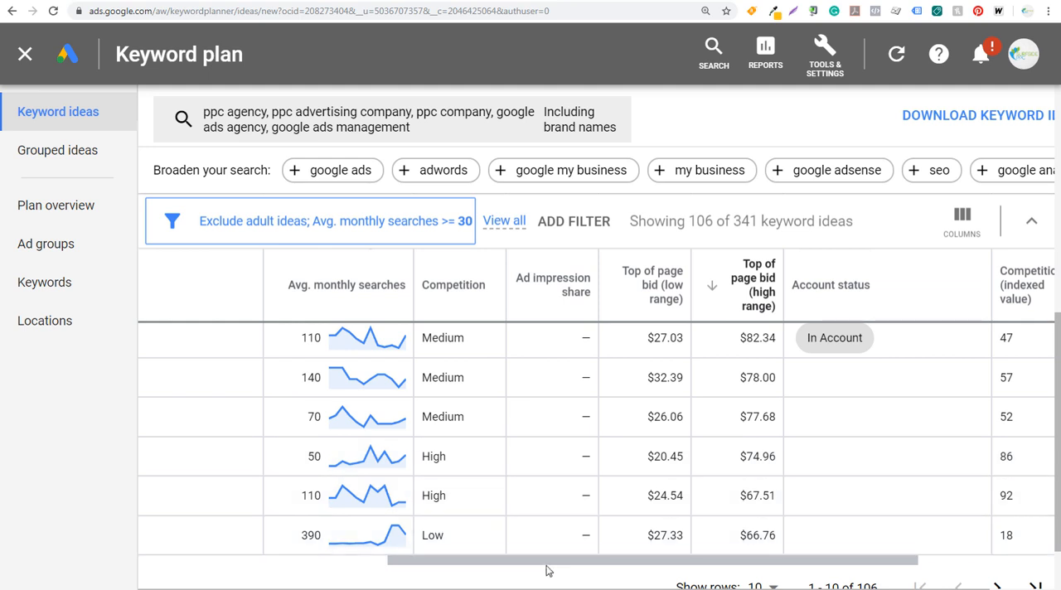
scroll(572, 539, "down", 2)
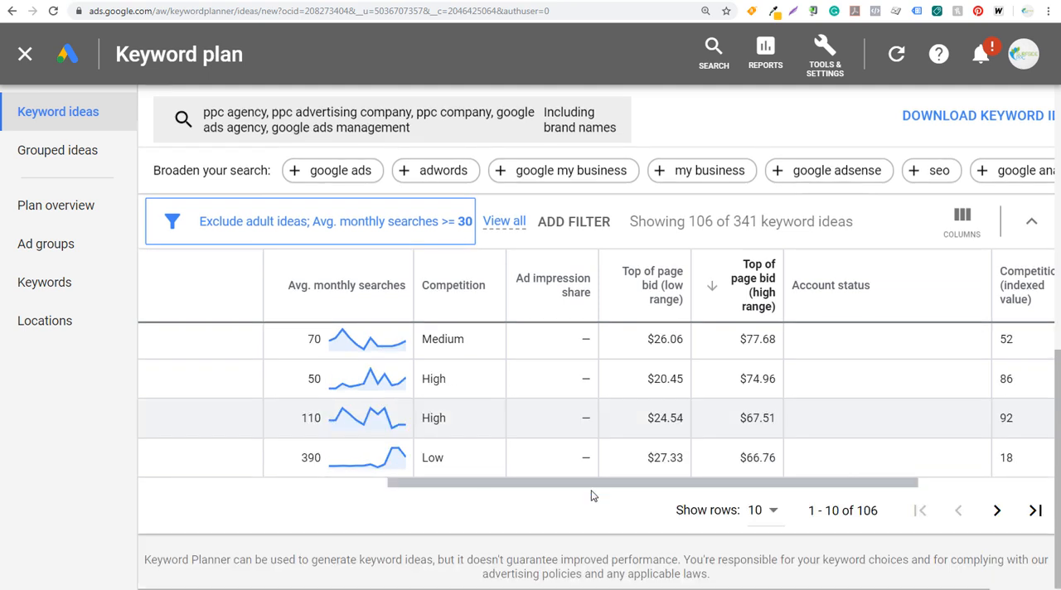
scroll(596, 404, "up", 5)
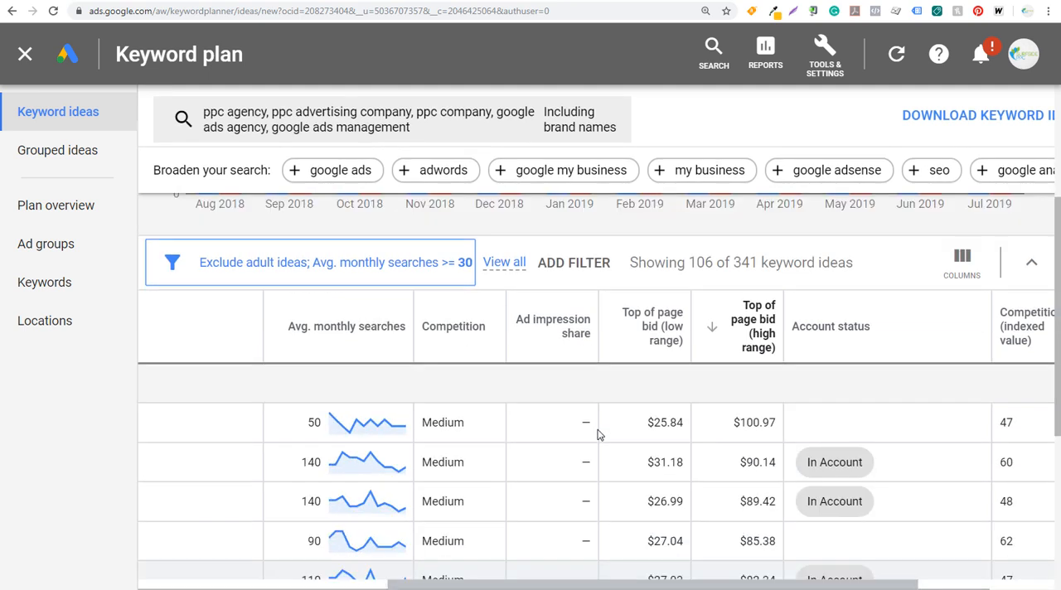
left_click_drag(596, 584, 393, 584)
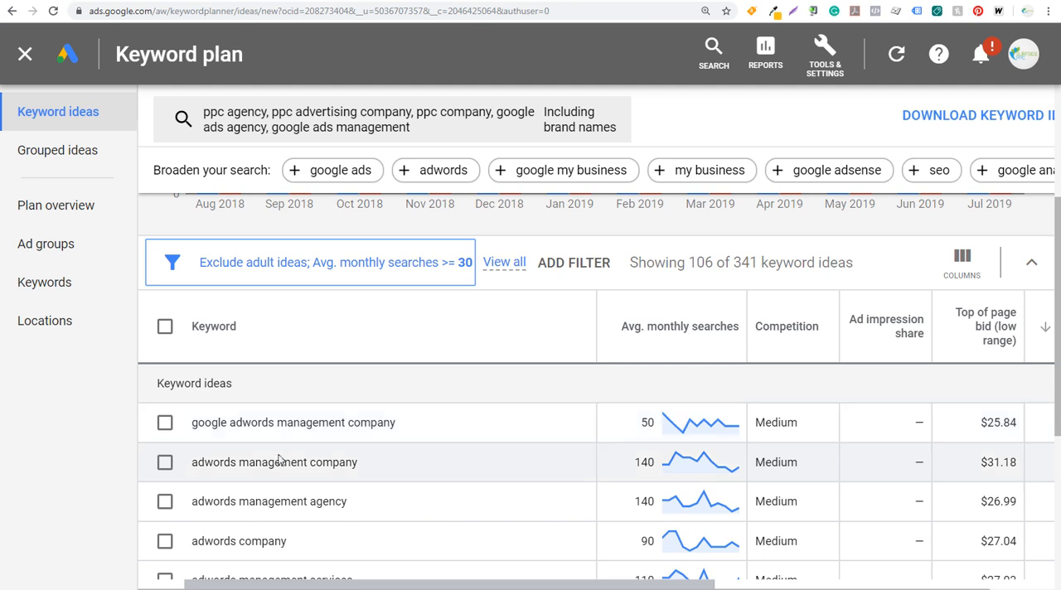
scroll(298, 501, "down", 2)
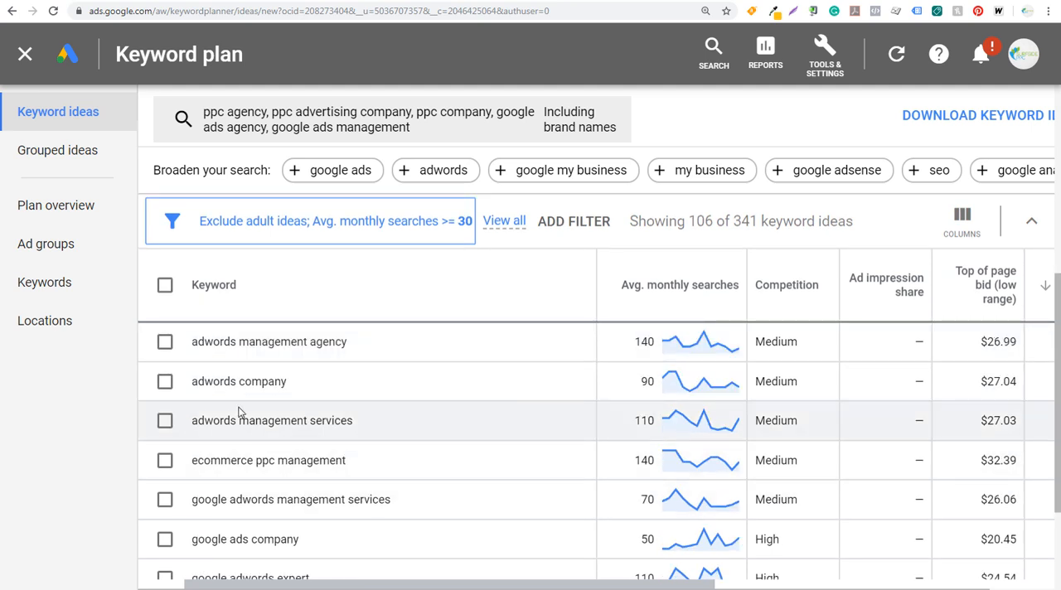
scroll(329, 398, "down", 2)
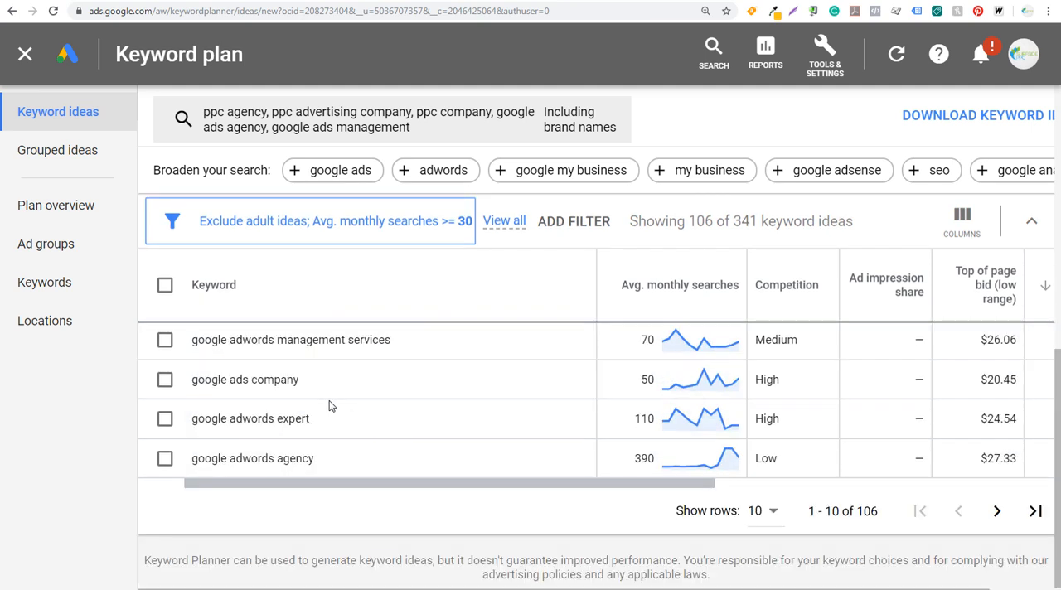
left_click_drag(880, 512, 857, 511)
left_click(859, 512)
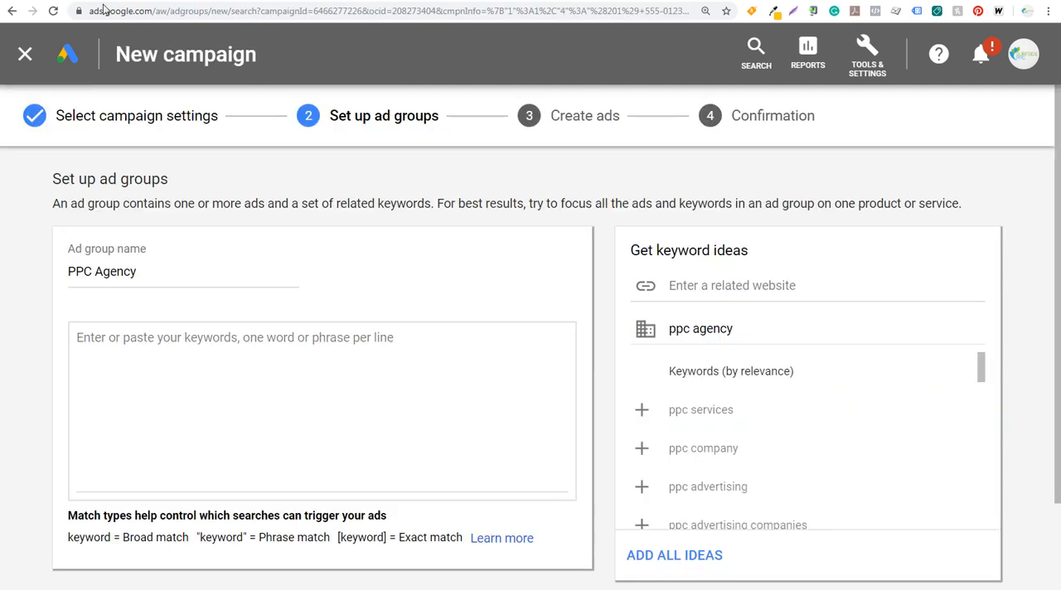
Add the exact match keywords [ppc agency], [pay per click agency], [ppc advertising agency], [pay per click advertising agency] and [ppc ad agency] to the ad group.
left_click(161, 347)
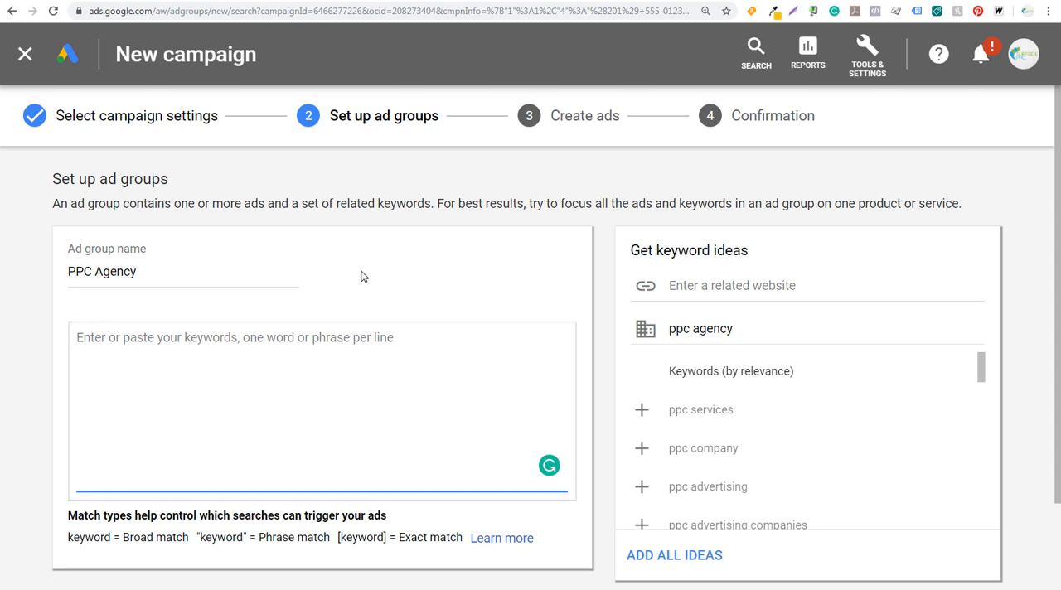
type("[ppc agency")
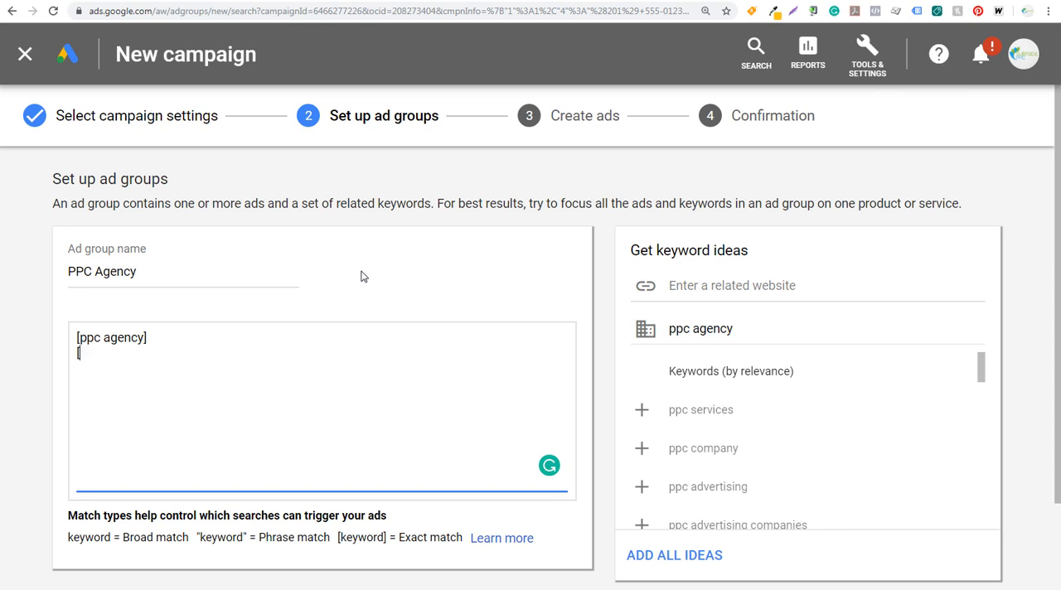
type("pay per click agency]")
key("Return")
type("[ppc advertising agency] [pay per click advertising agency] [ppc ad agency]")
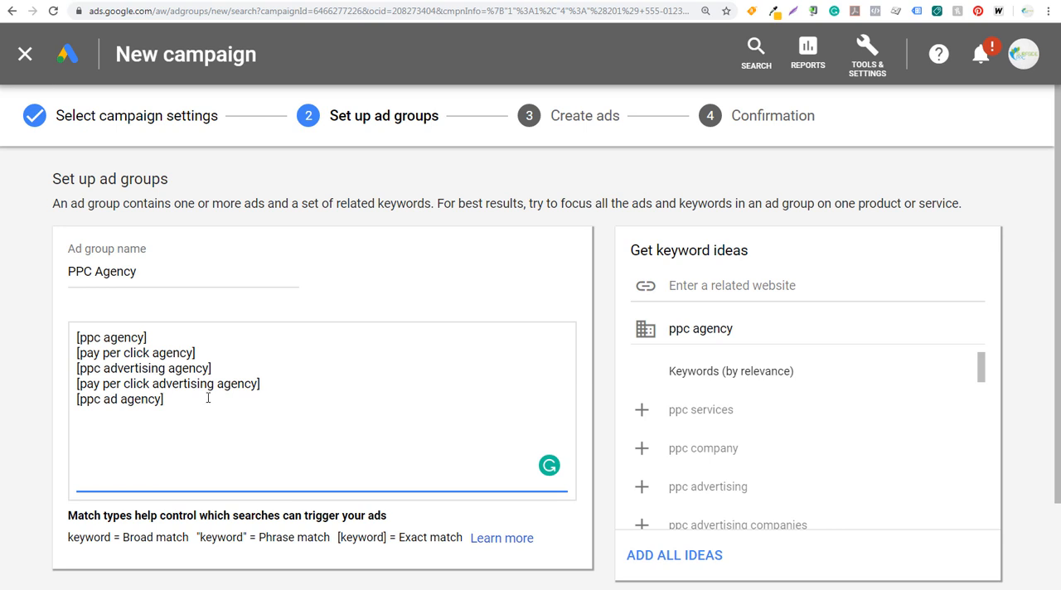
Add the modified broad match keywords +ppc +agency and +pay +per +click +agency below the exact match keywords.
left_click_drag(164, 399, 79, 338)
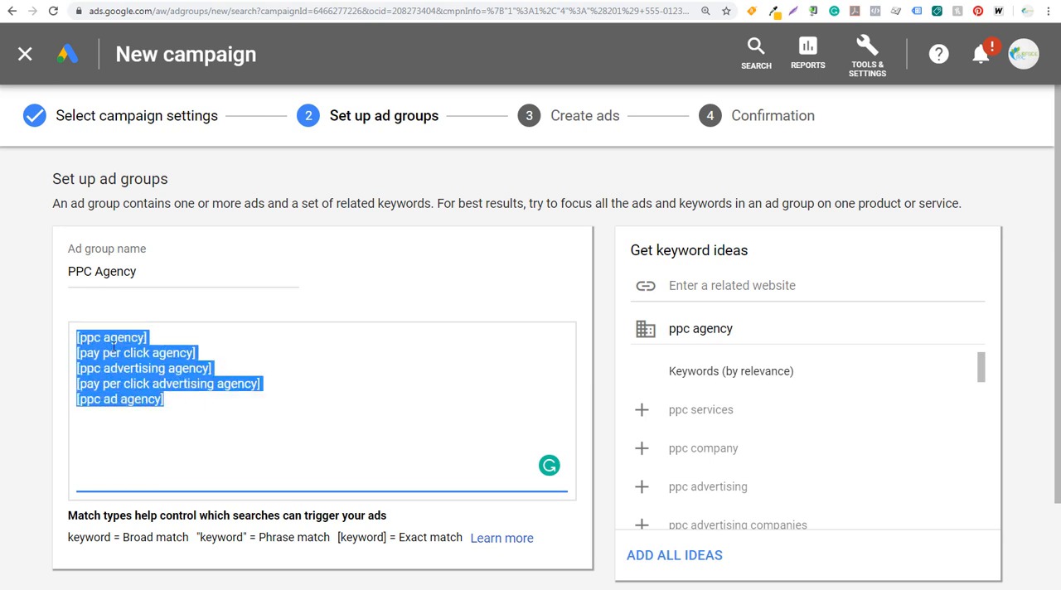
left_click(112, 343)
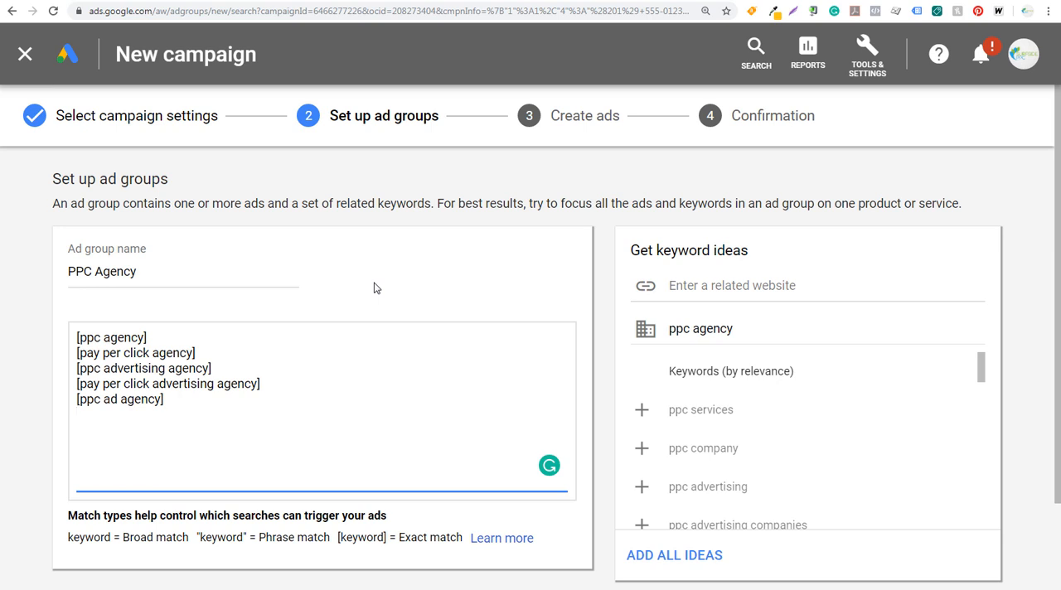
type("+ppc +agency ")
type("+pay +per")
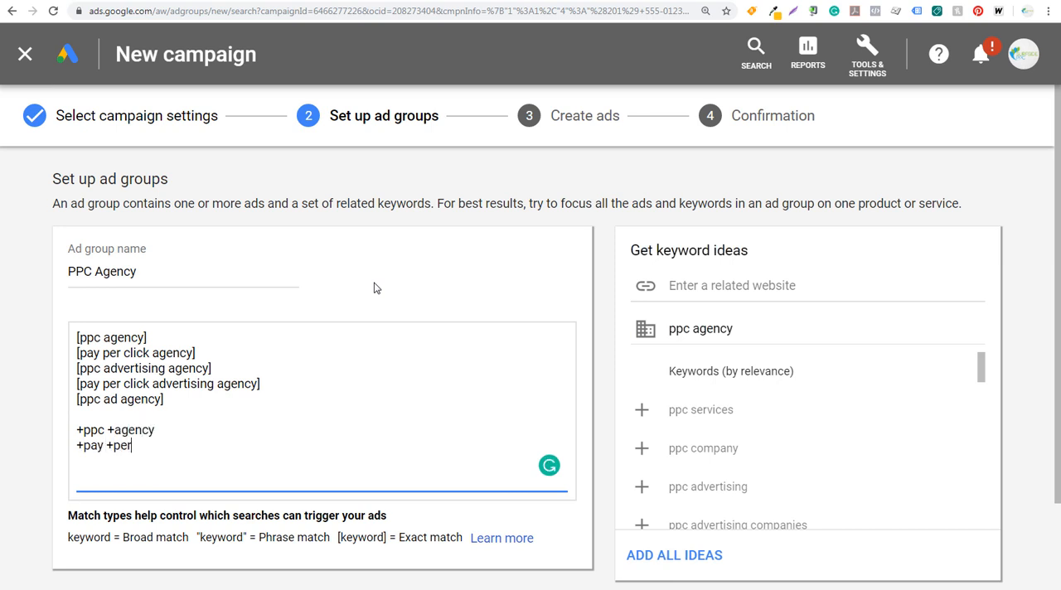
type(" +click +agency")
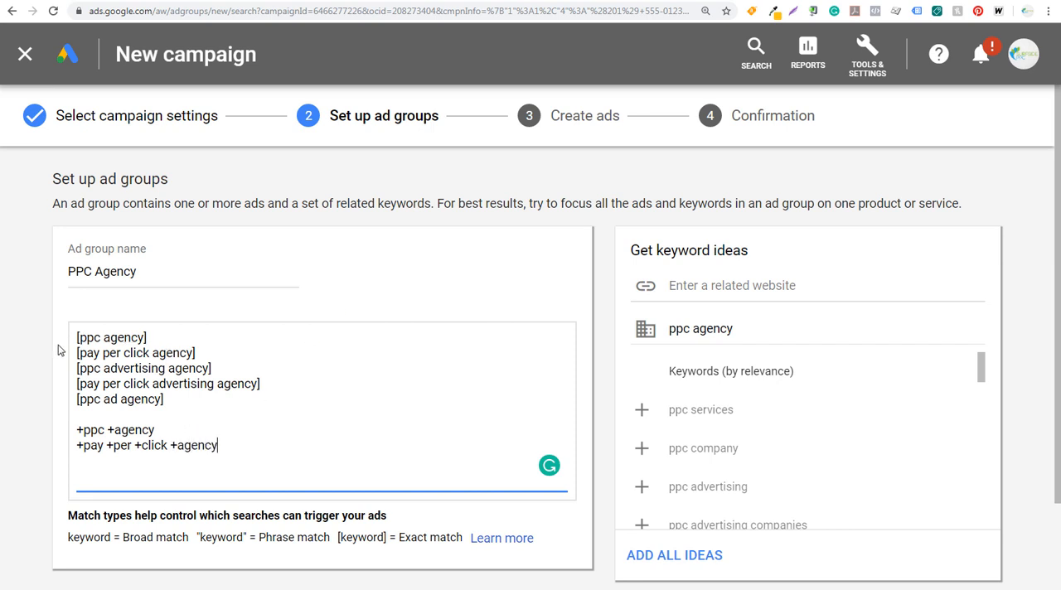
Remove the keywords +ppc +agency and +pay +per +click +agency from the ad group, keeping only the exact match ones.
left_click_drag(174, 403, 65, 342)
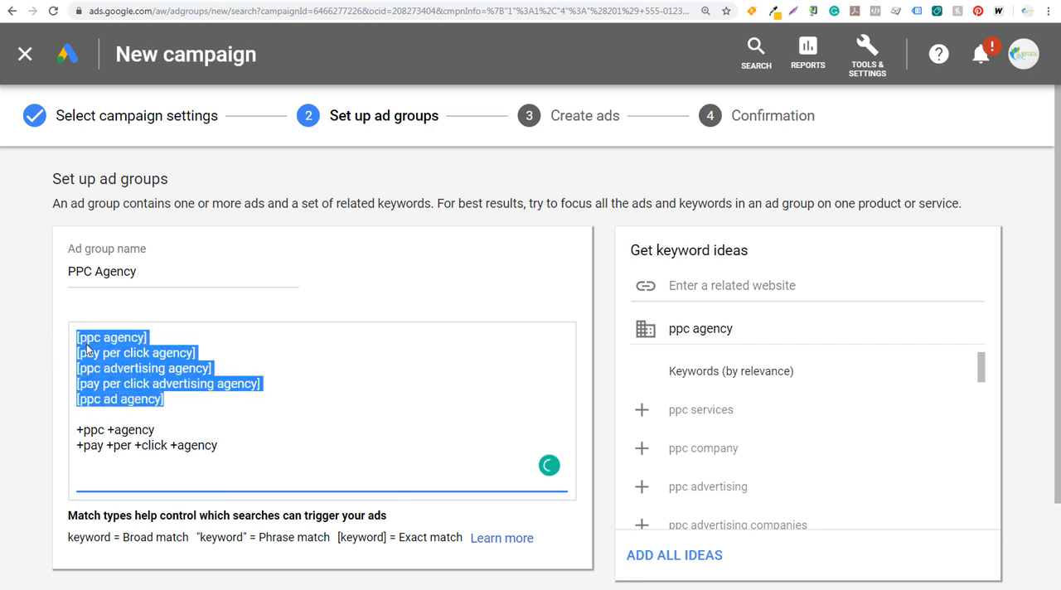
left_click(90, 350)
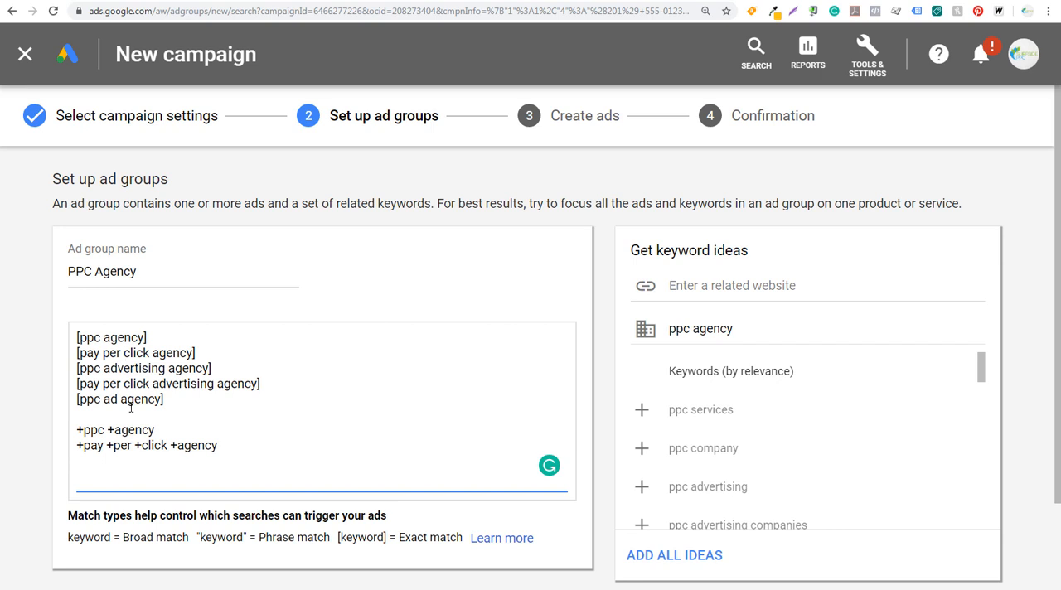
left_click_drag(223, 445, 75, 430)
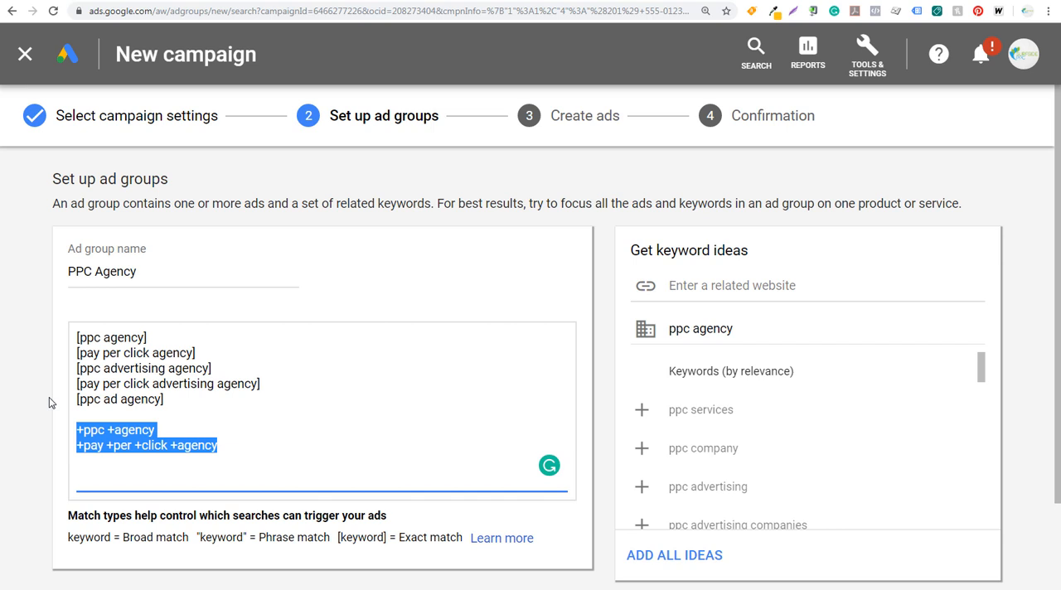
left_click(117, 430)
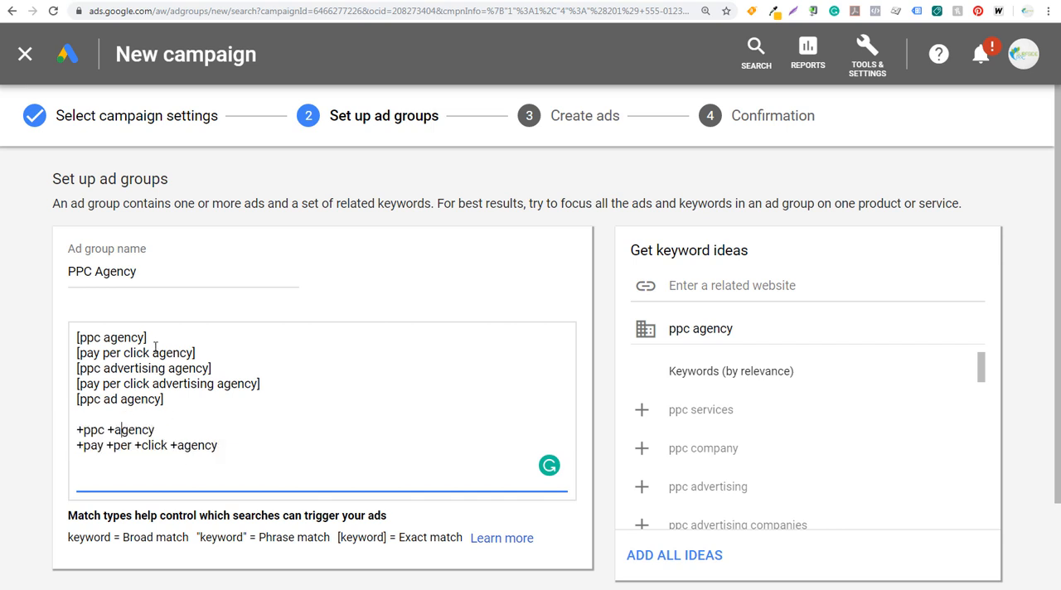
left_click_drag(217, 446, 74, 430)
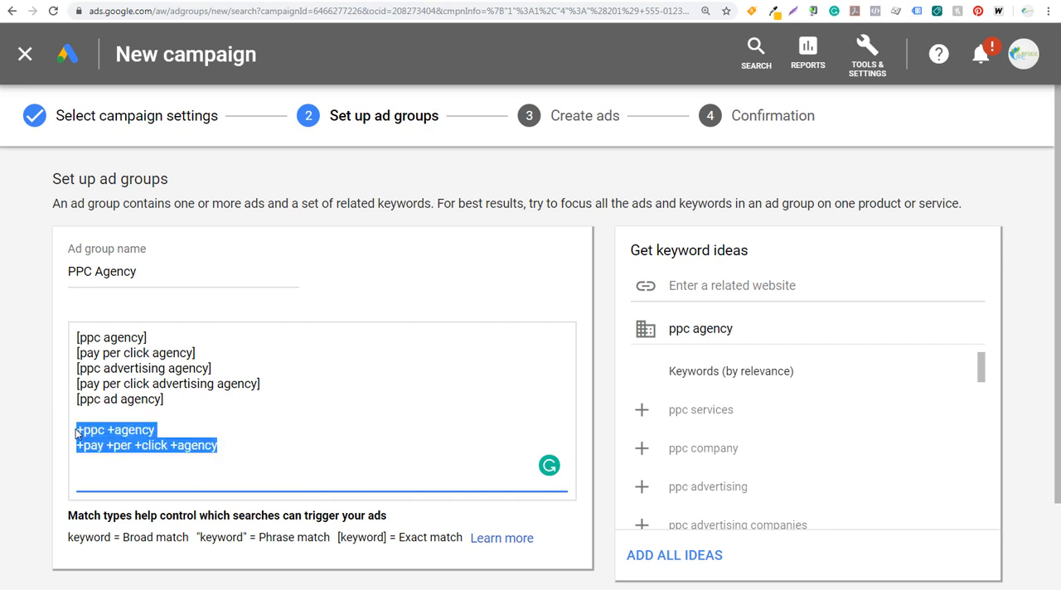
key("BackSpace")
left_click(39, 384)
Save the PPC Agency ad group and continue to creating its ads.
scroll(38, 384, "down", 2)
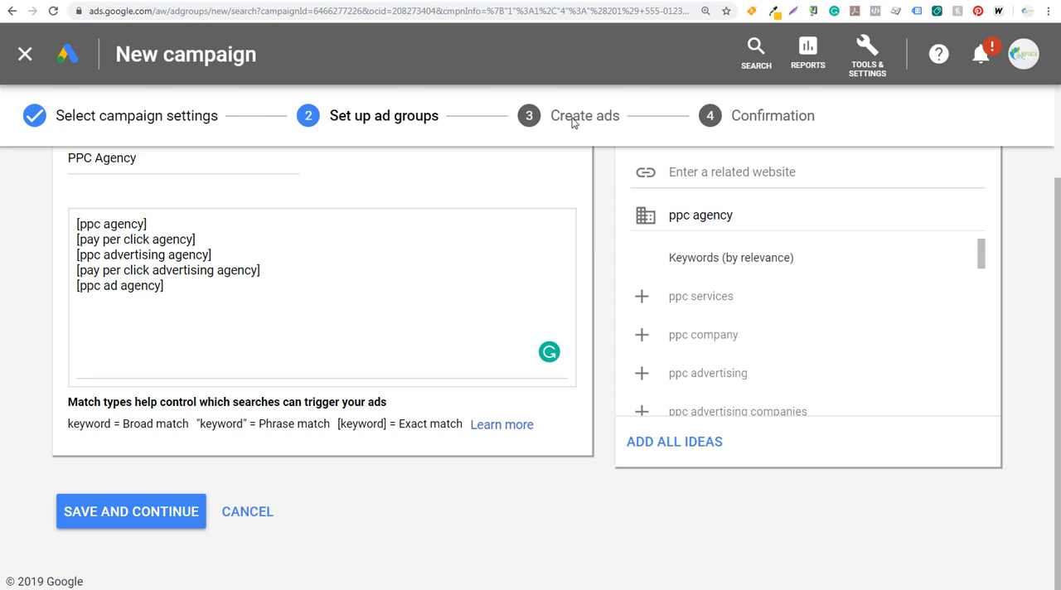
left_click(154, 514)
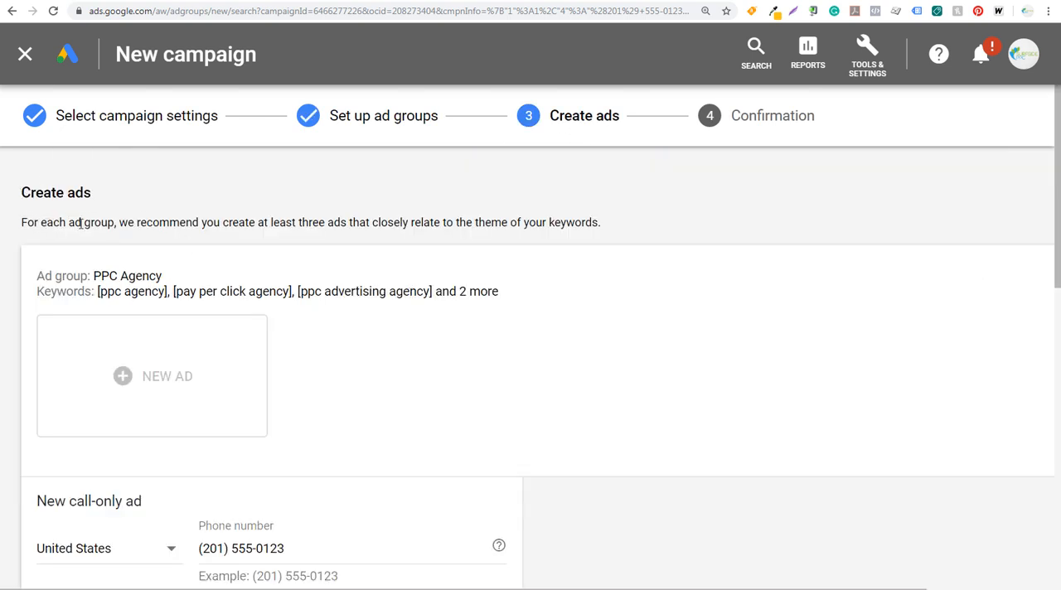
Examine the recommended number of ads, the ad group's keywords, and the new call-only ad's fields and preview.
left_click_drag(168, 224, 327, 225)
left_click(328, 227)
left_click_drag(52, 279, 457, 318)
left_click(186, 285)
left_click(457, 317)
scroll(457, 317, "down", 2)
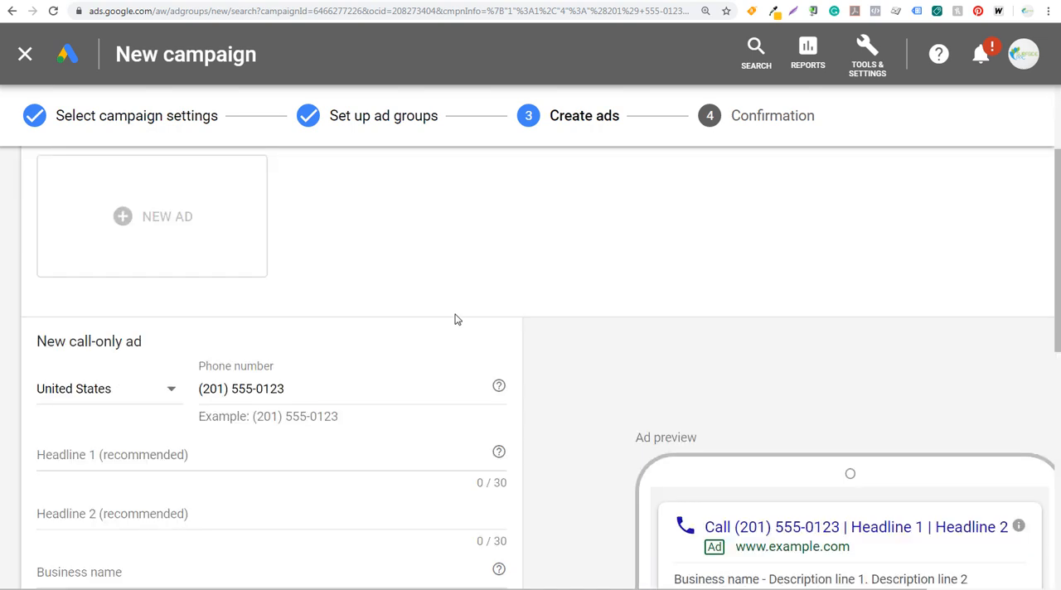
scroll(457, 319, "down", 2)
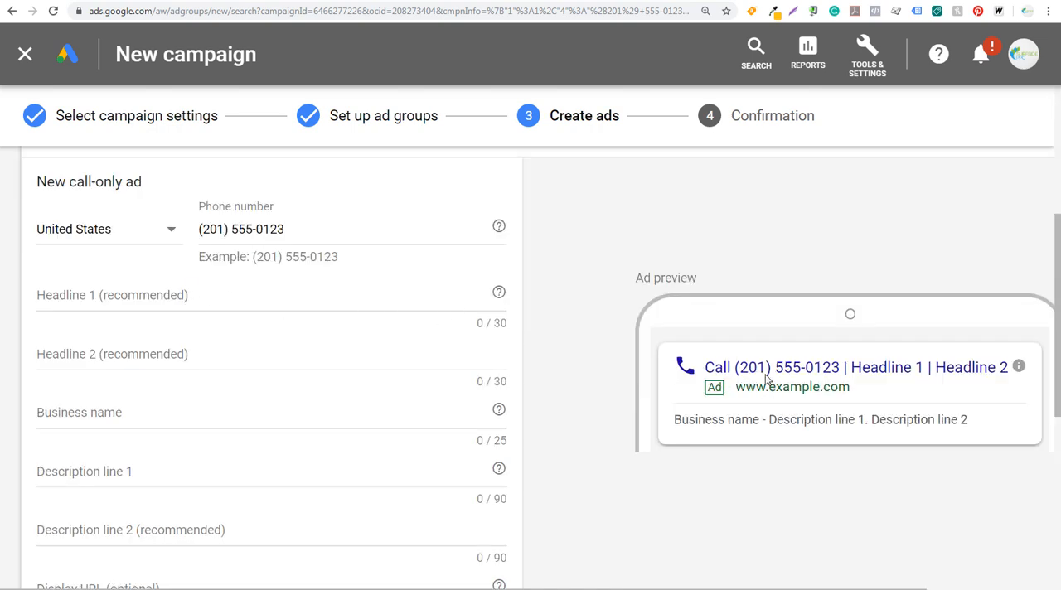
left_click_drag(704, 589, 779, 589)
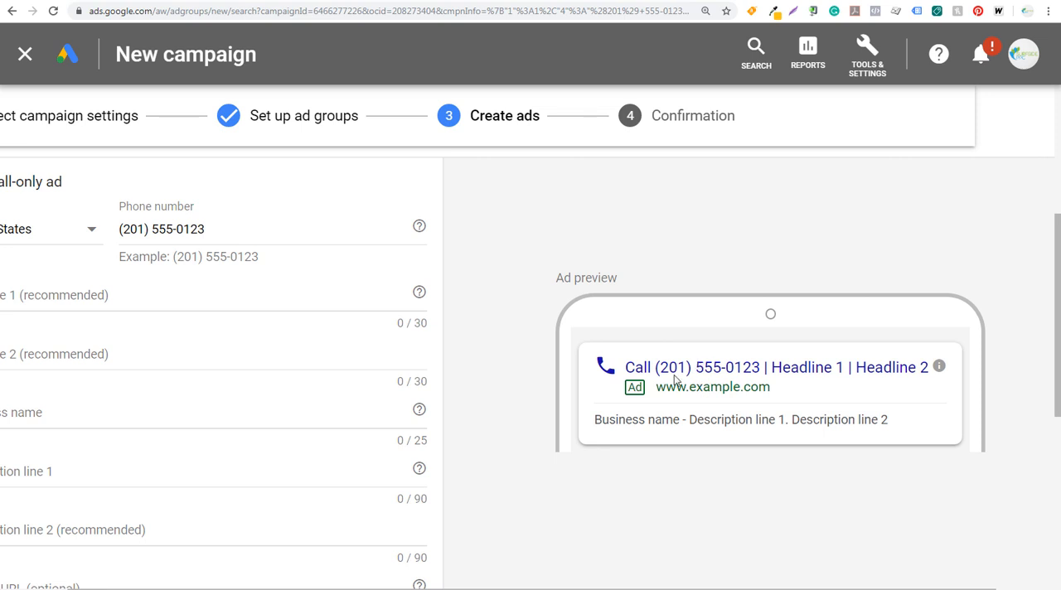
left_click_drag(585, 589, 514, 589)
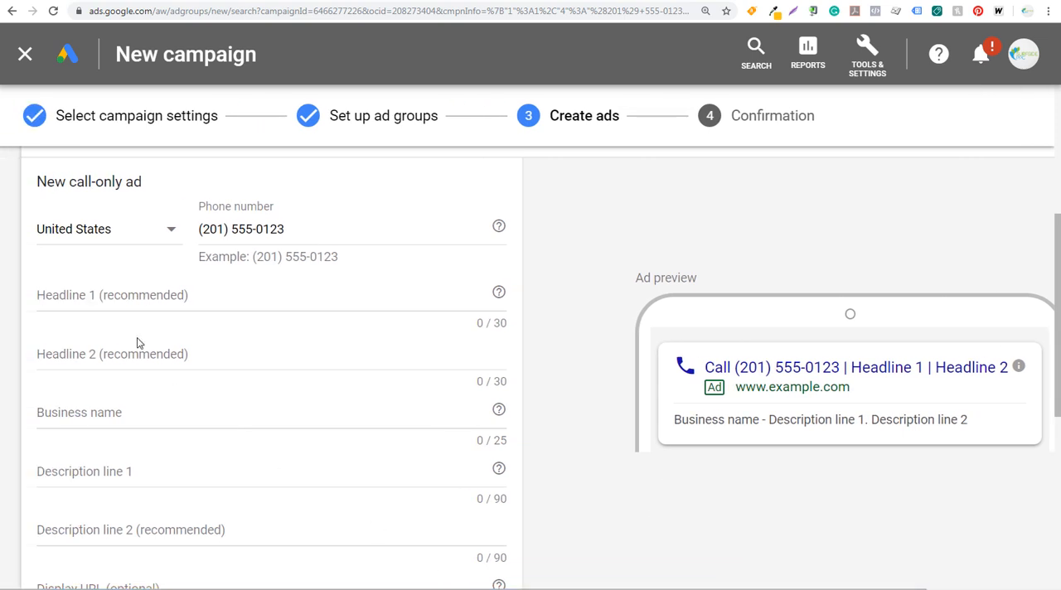
Set the call-only ad's headlines to "Top-Rated PPC Agency" and "Call Surfside PPC Today", with the business name "Surfside PPC".
left_click(189, 298)
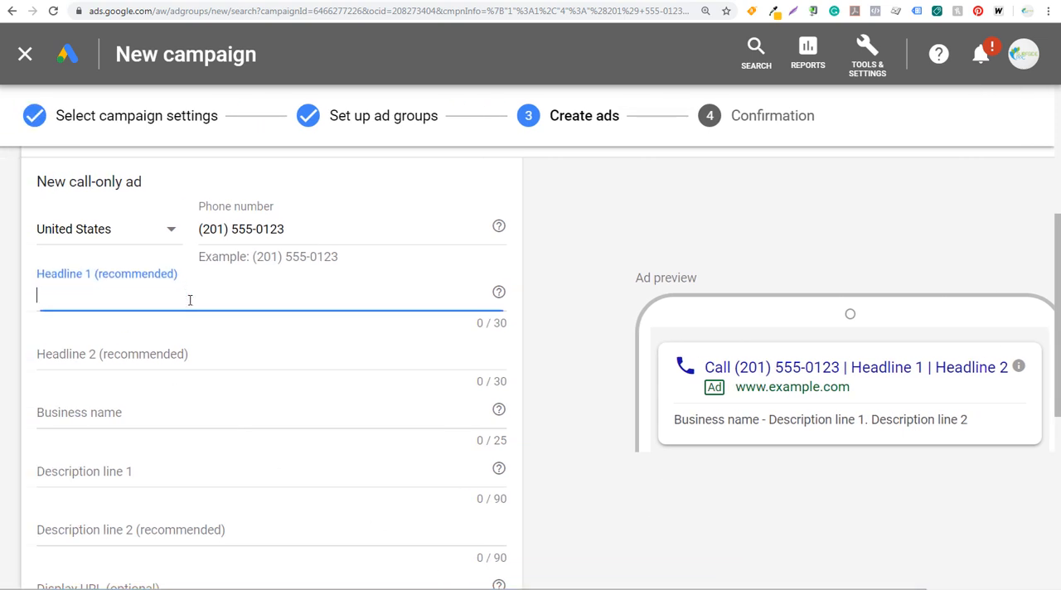
type("Top-Rated PPC Agency")
left_click(347, 353)
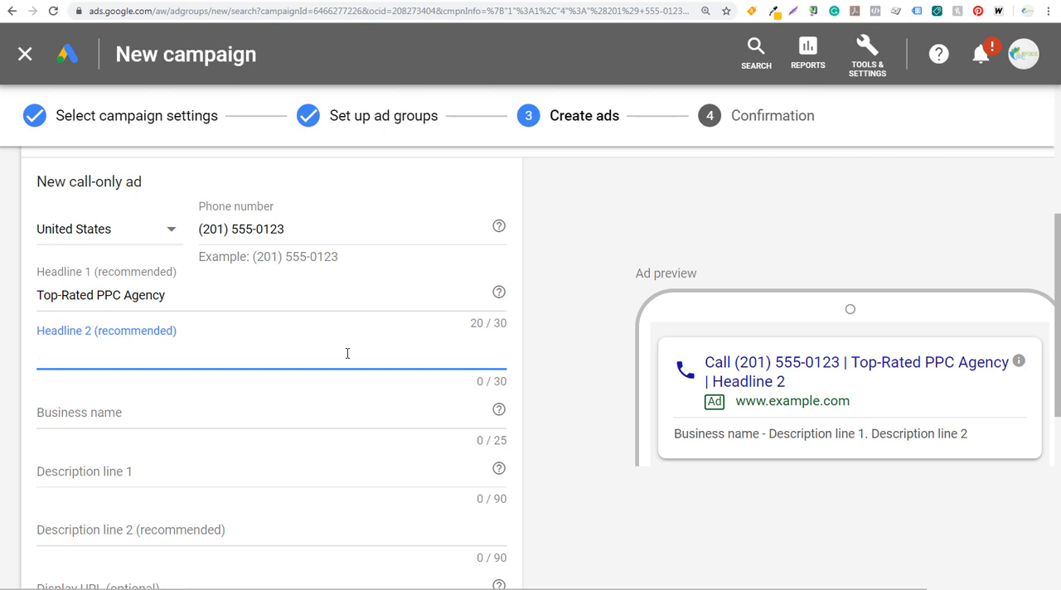
type("C")
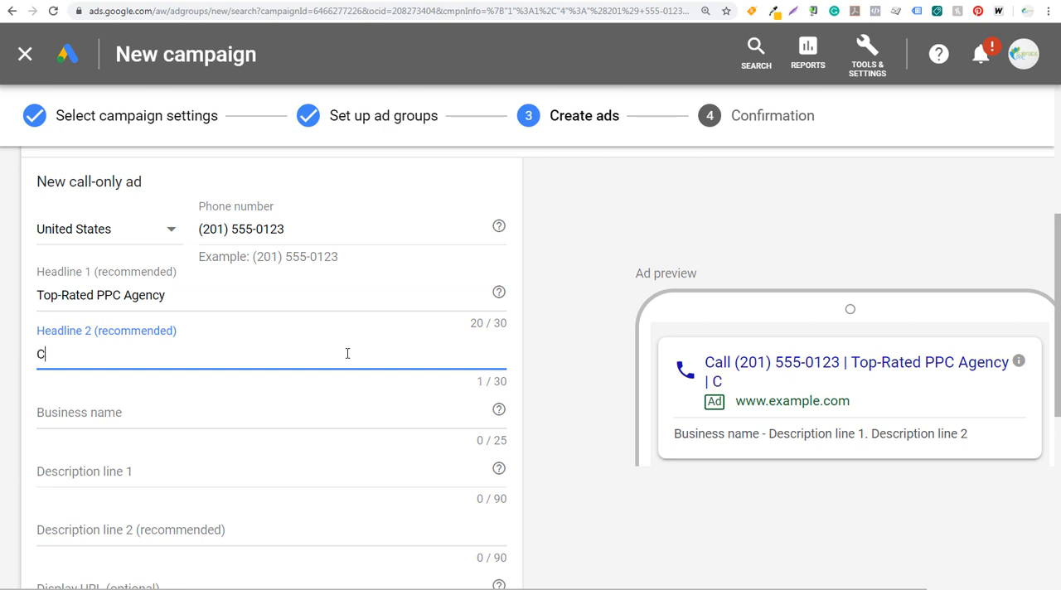
type("all Surfside PPC Today")
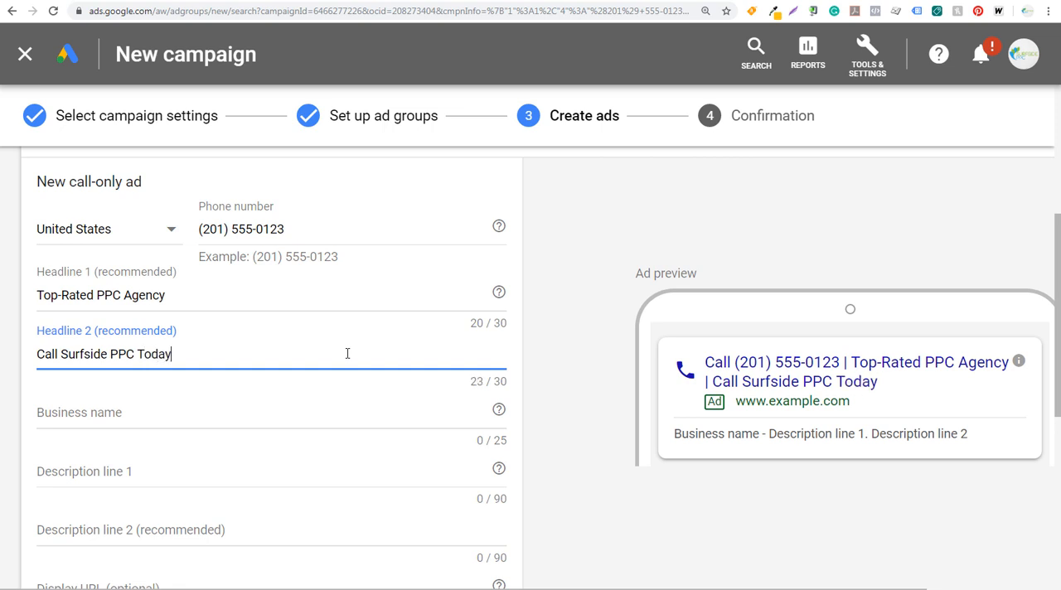
key("Tab")
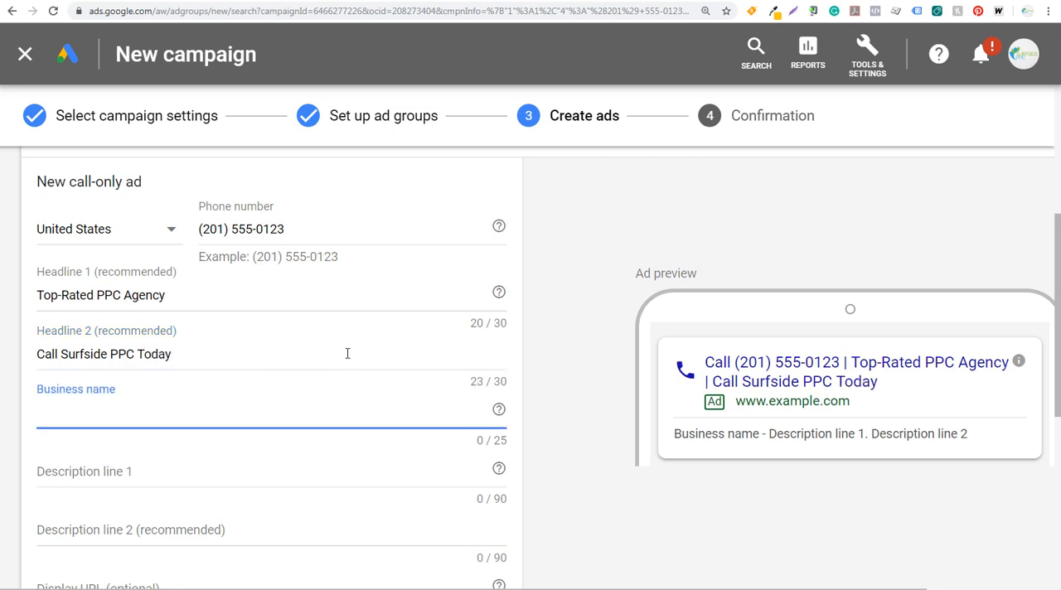
type("Surfside PPC")
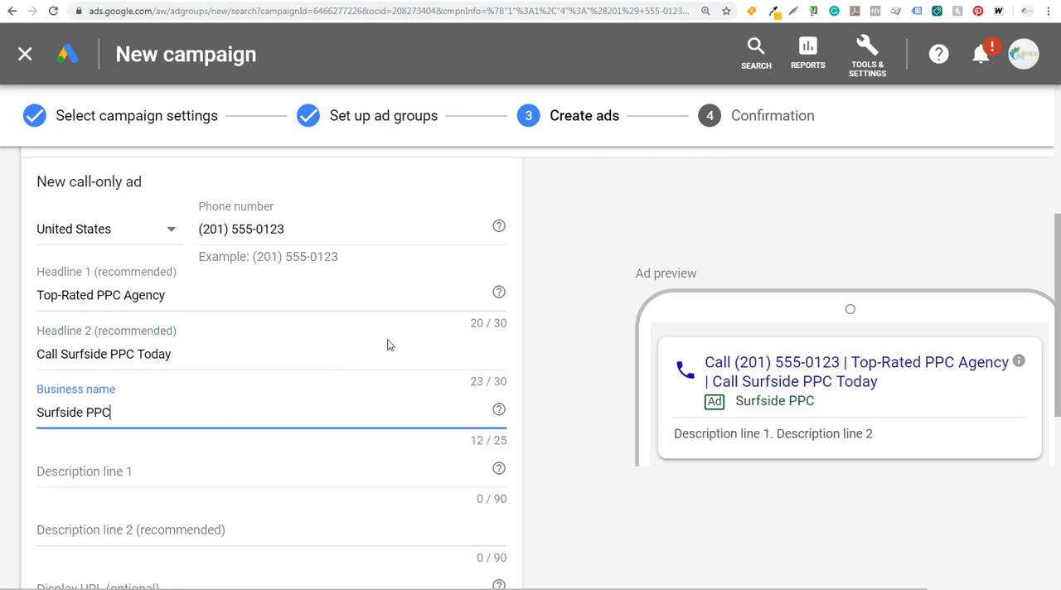
Enter the ad descriptions "Contact Surfside PPC Today For Pay-Per-Click Advertising For Your Business." and "Affordable Services. Experienced PPC Agency. We Drive Leads and Sales For You!".
scroll(198, 461, "down", 2)
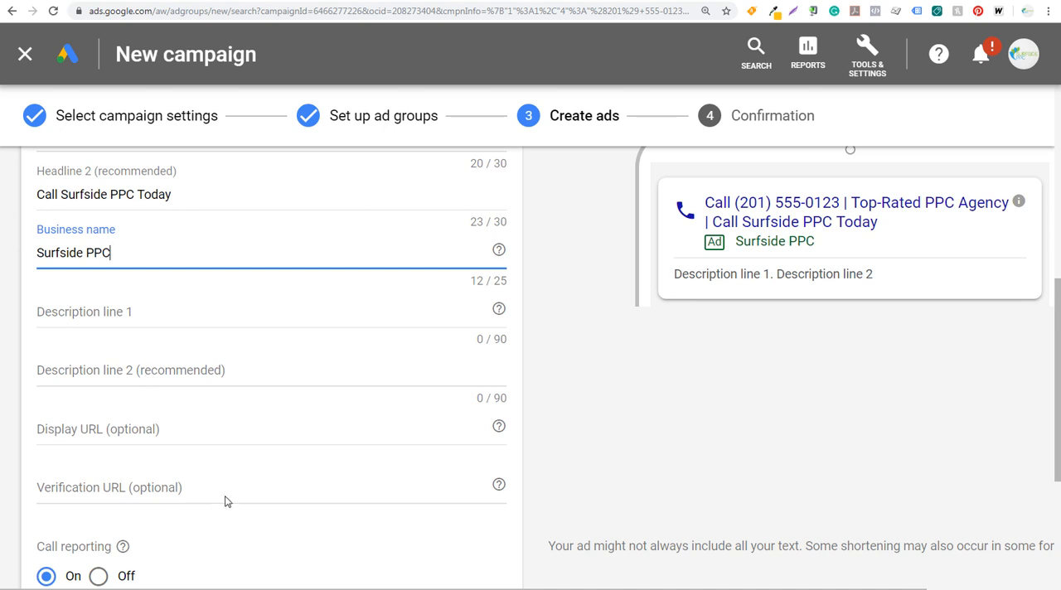
left_click(151, 312)
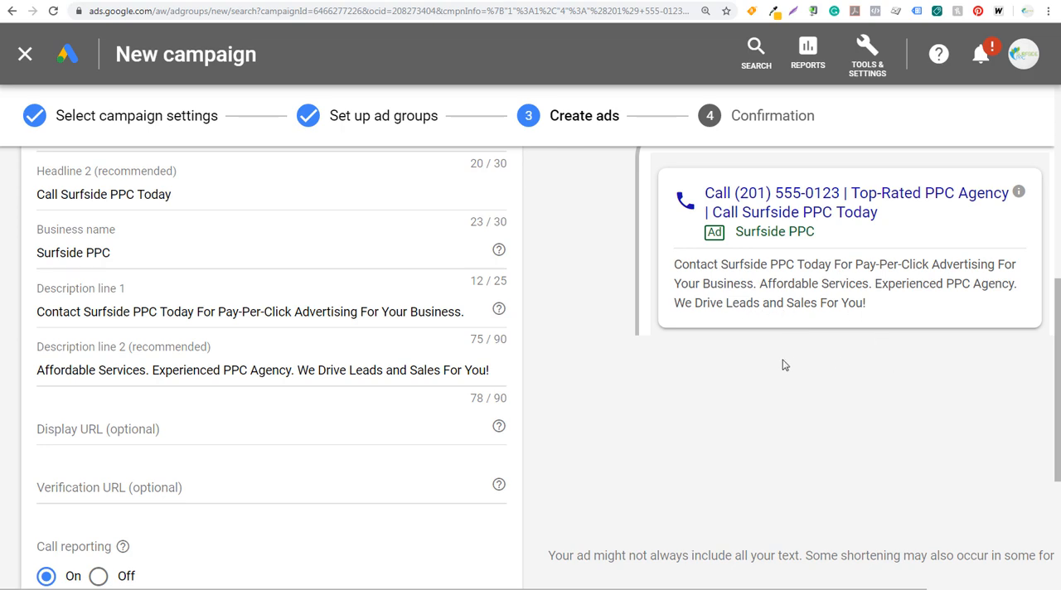
scroll(785, 365, "up", 6)
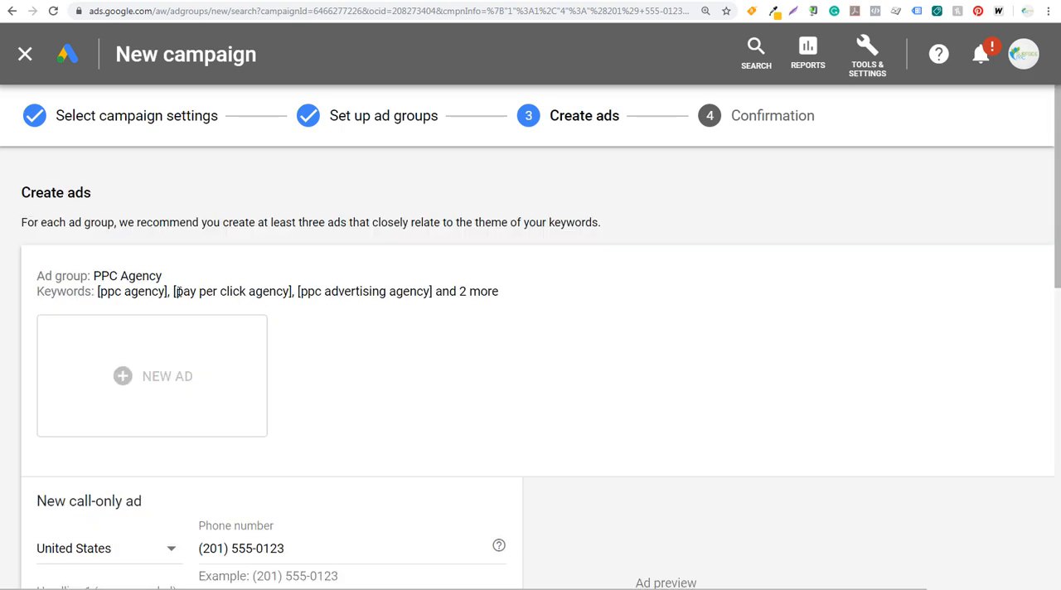
scroll(671, 401, "down", 6)
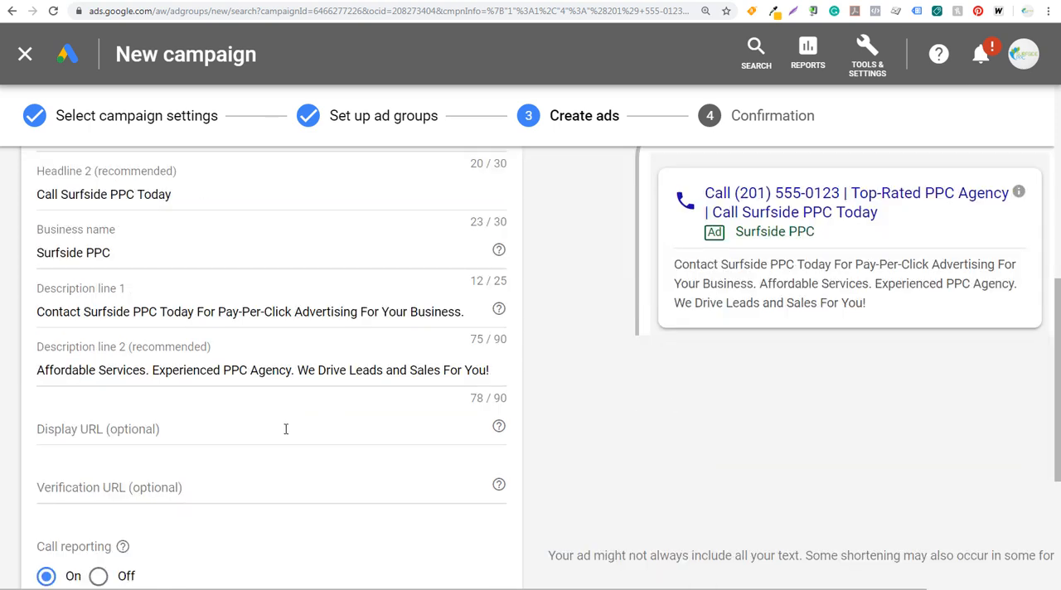
Set the call-only ad's display URL to SurfsidePPC.com, with the business name's capitalization.
left_click(219, 429)
type("su")
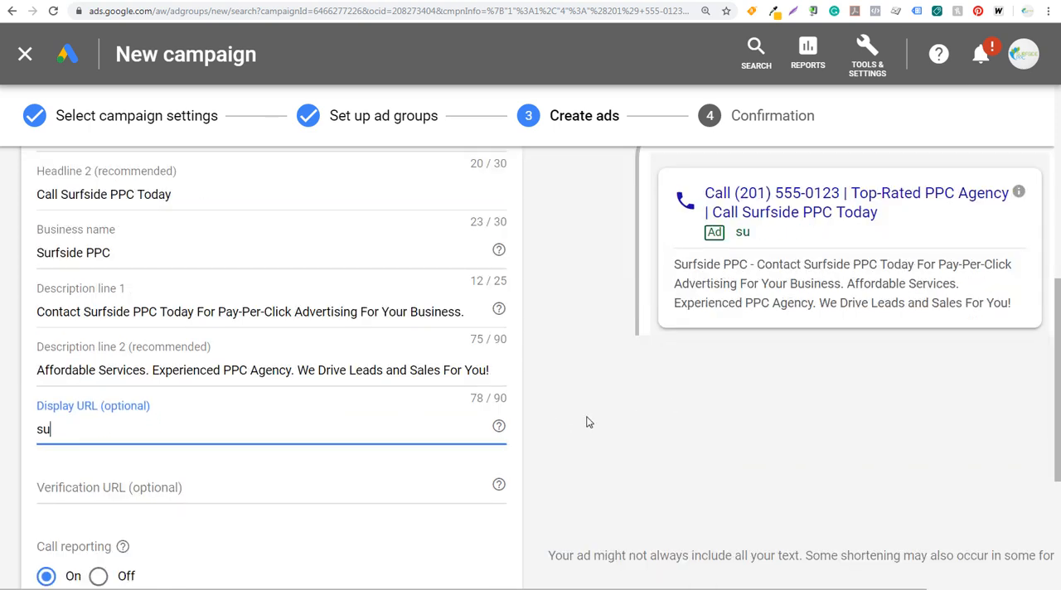
type("rfsideppc.com")
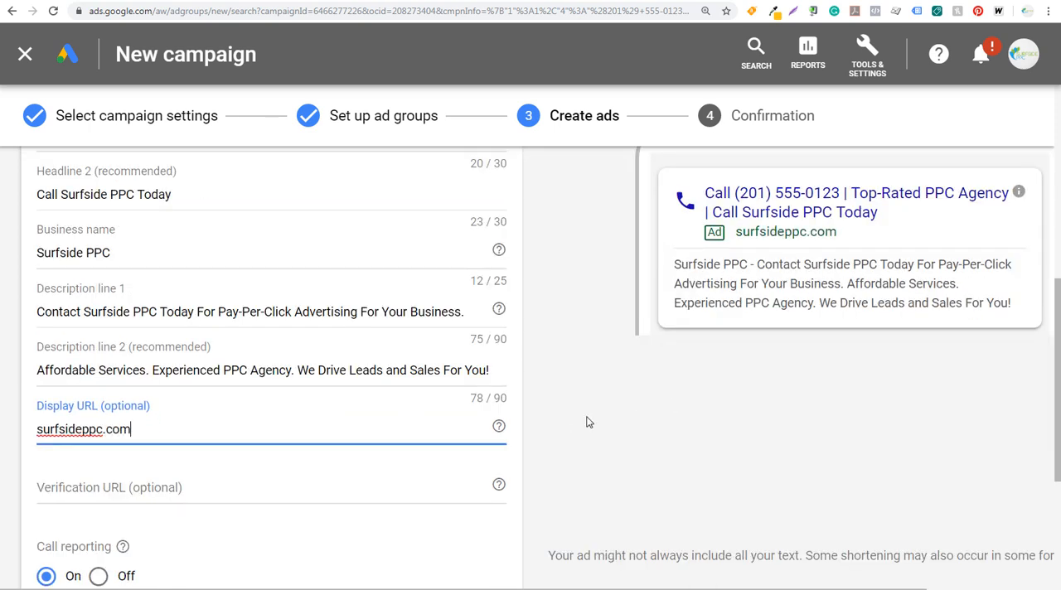
left_click_drag(174, 428, 17, 431)
type("SurfsidePPC.com")
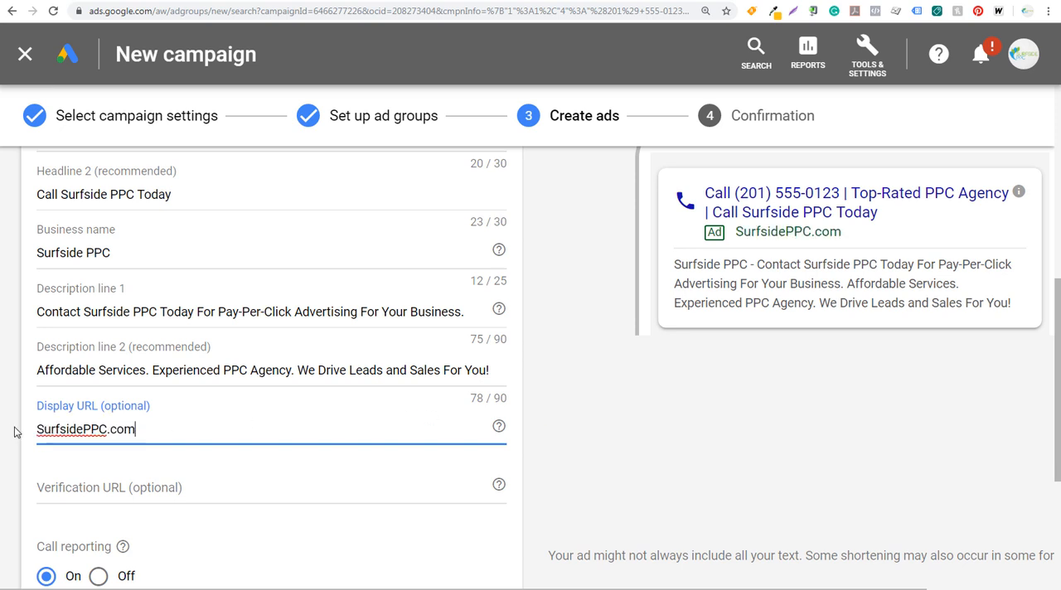
left_click(14, 431)
Check the help on the verification URL and set it to surfsideppc.com for the call-only ad.
key("Tab")
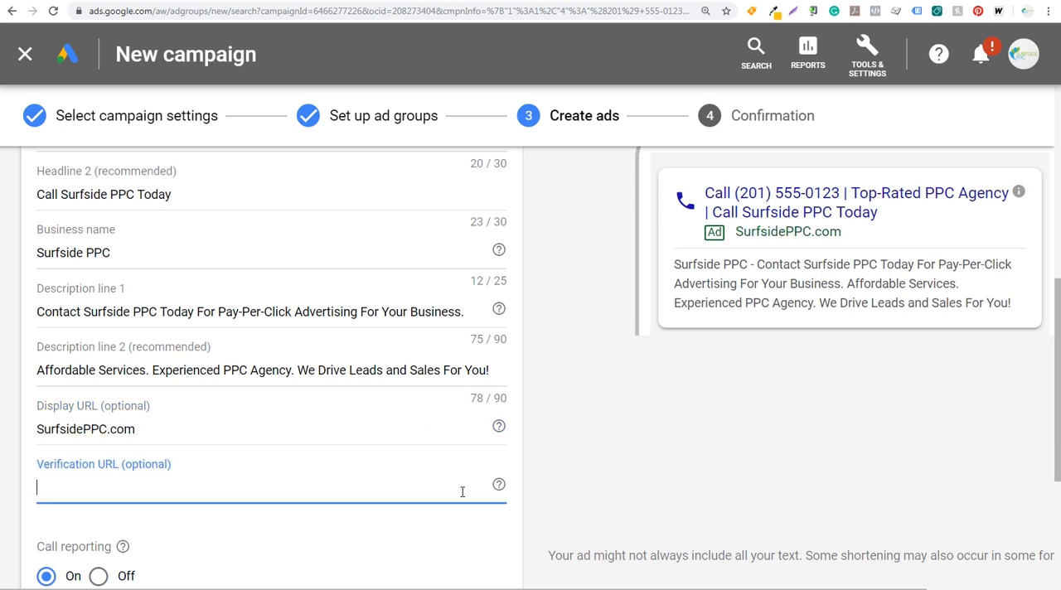
mouse_move(501, 488)
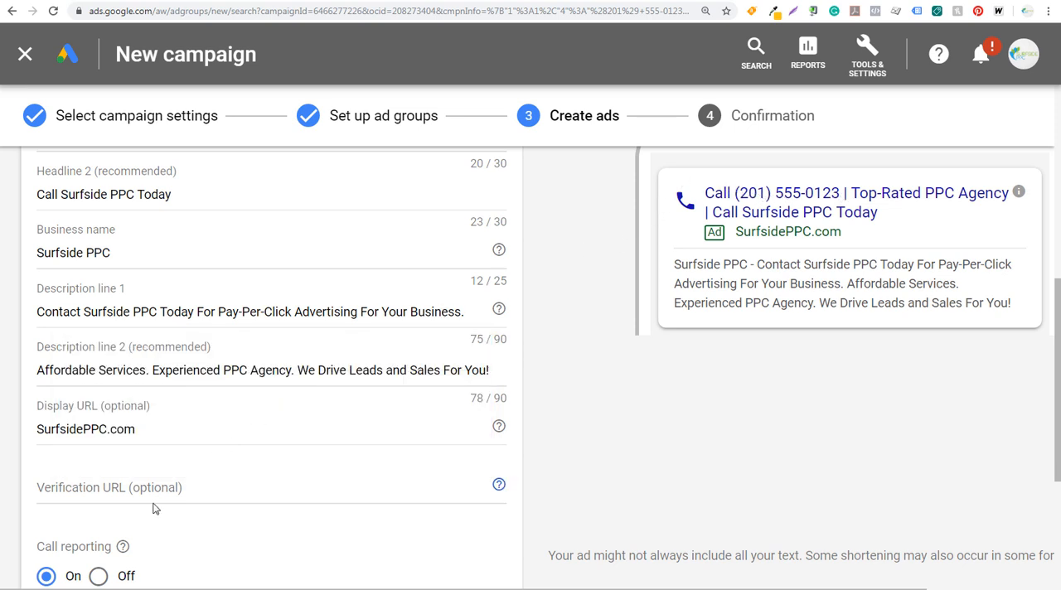
left_click(182, 488)
type("S")
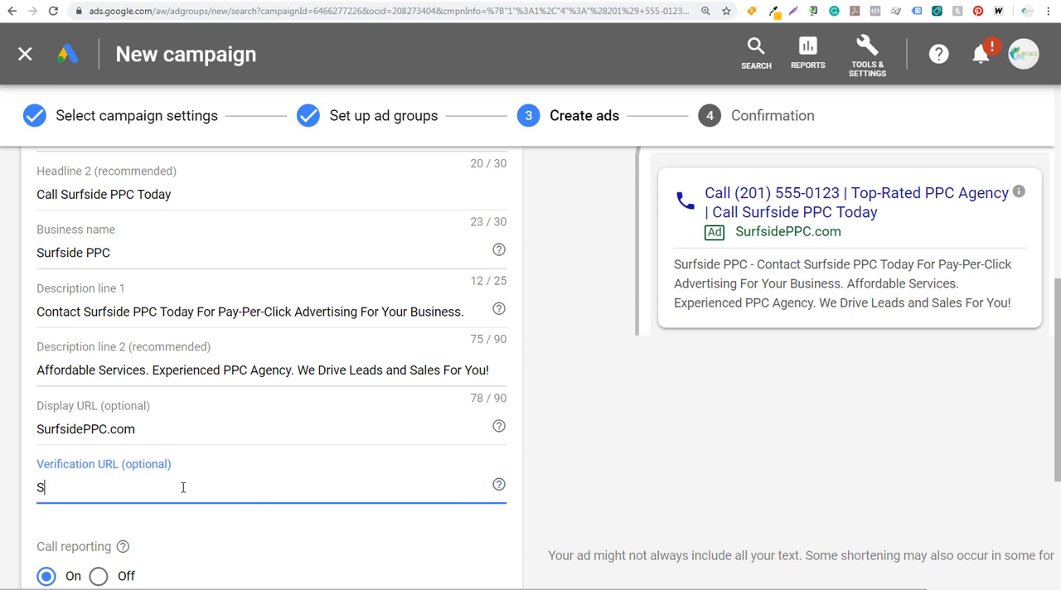
type("urfsideppc.com")
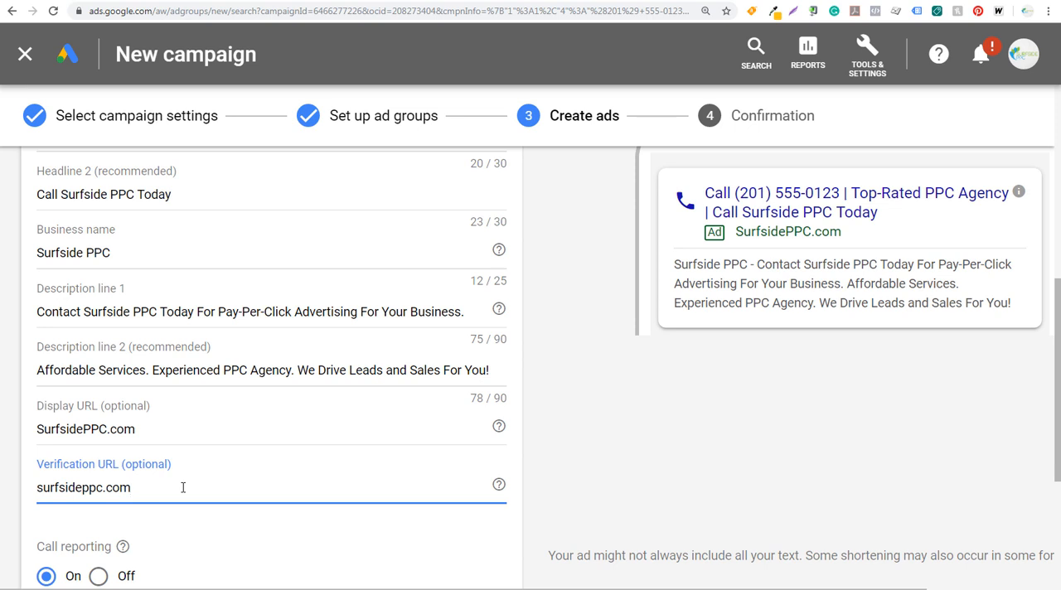
left_click(548, 413)
Set the call-only ad's conversion action to "Phone Calls - Extensions or Call Only".
scroll(591, 410, "down", 2)
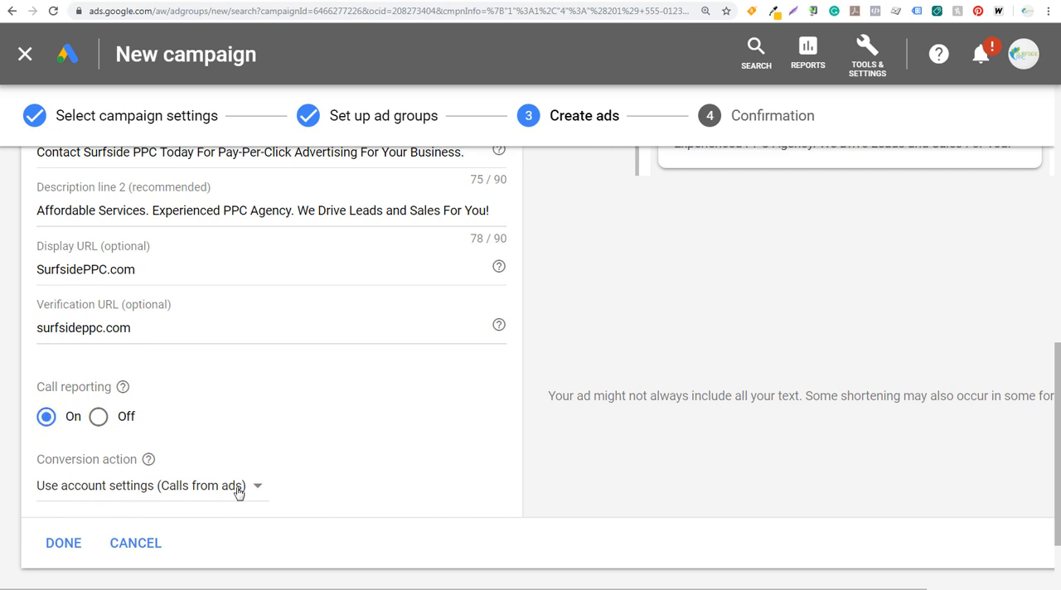
left_click(199, 493)
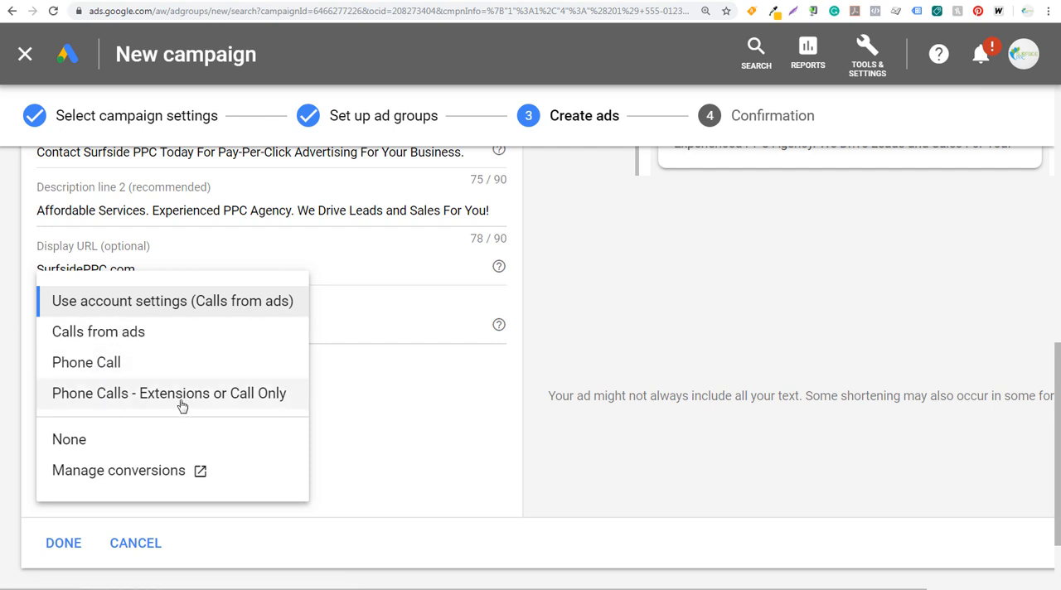
left_click(146, 396)
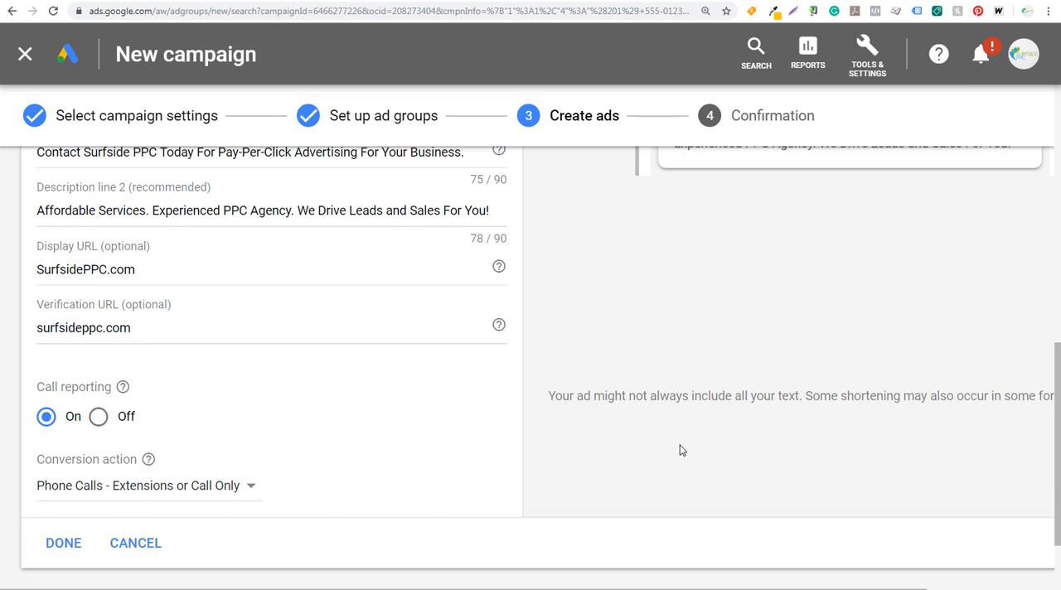
Finish the call-only ad, save the new campaign and continue to its campaign page.
left_click(69, 543)
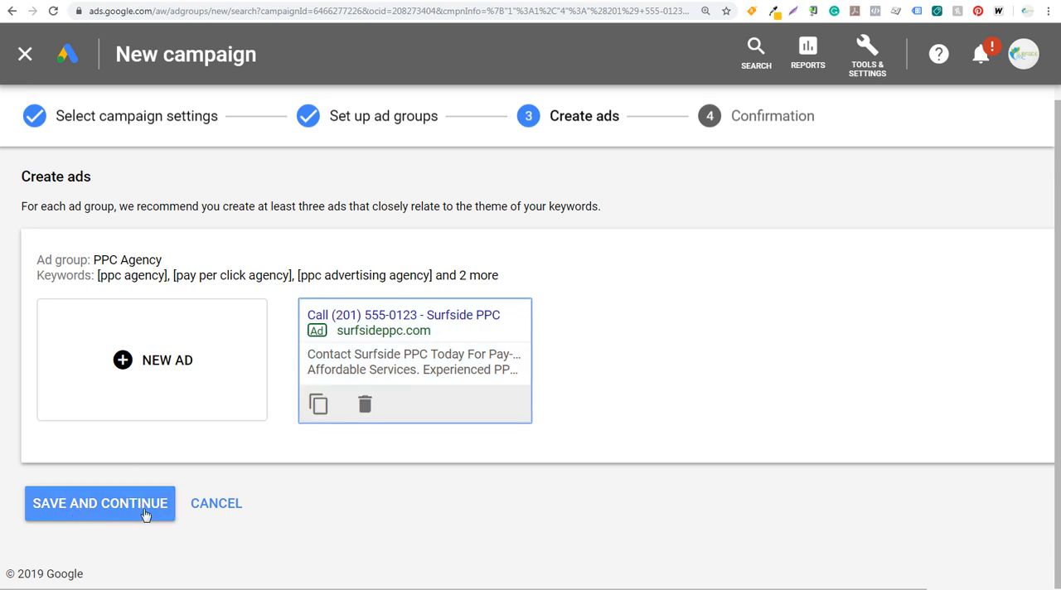
left_click(97, 512)
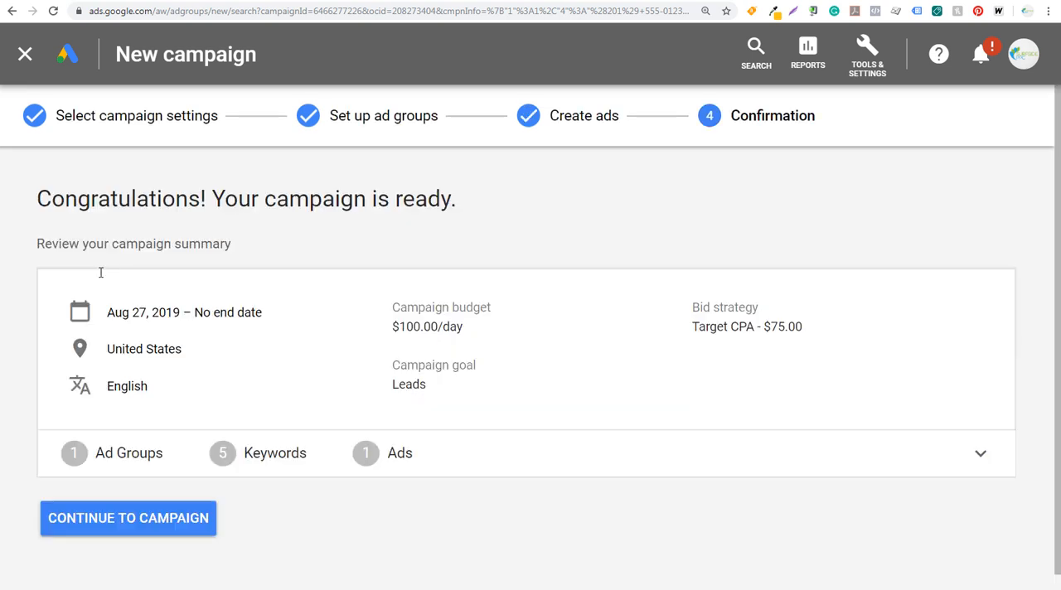
left_click(121, 519)
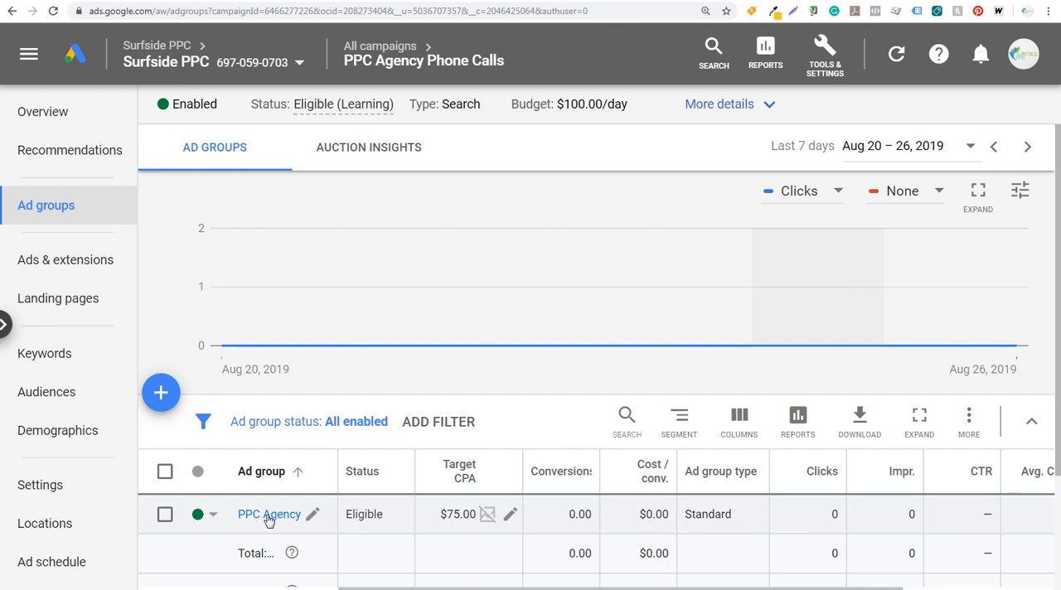
Start a second ad group in the PPC Agency Phone Calls campaign and select its default name for replacement.
left_click(161, 393)
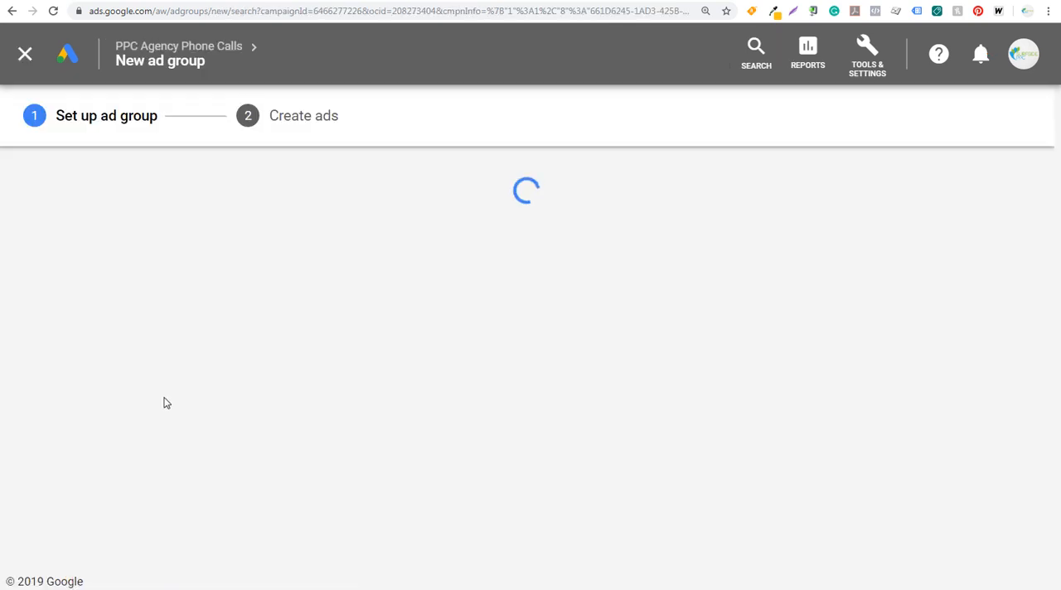
scroll(161, 340, "down", 2)
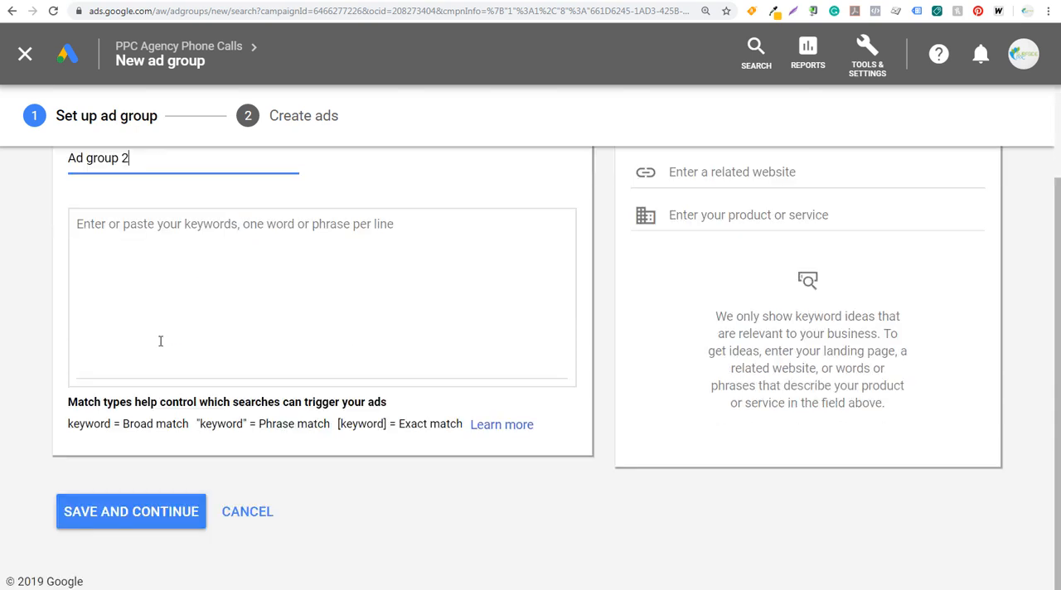
scroll(168, 368, "up", 2)
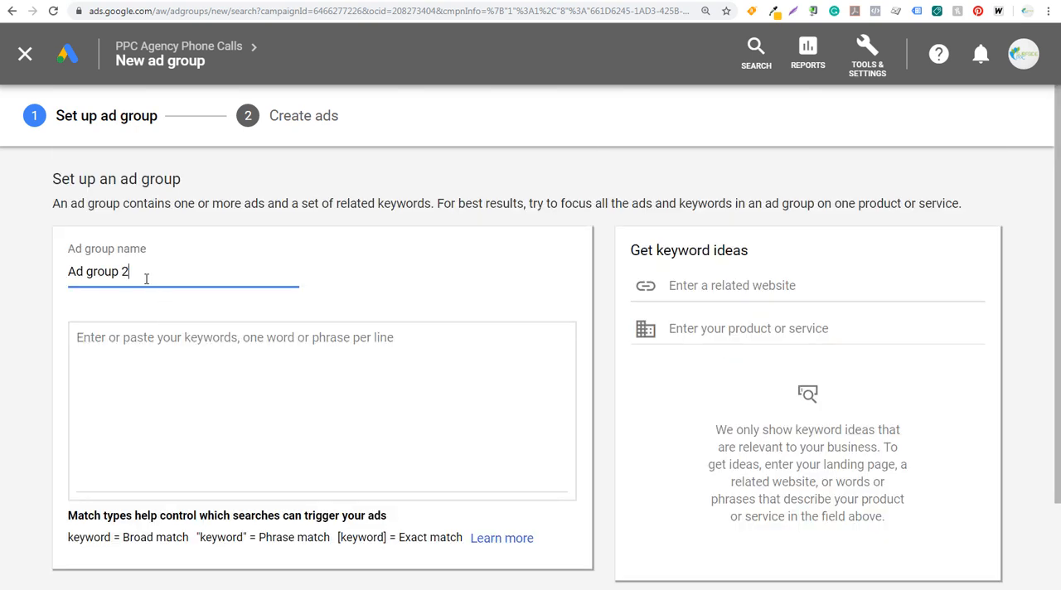
left_click_drag(147, 278, 47, 274)
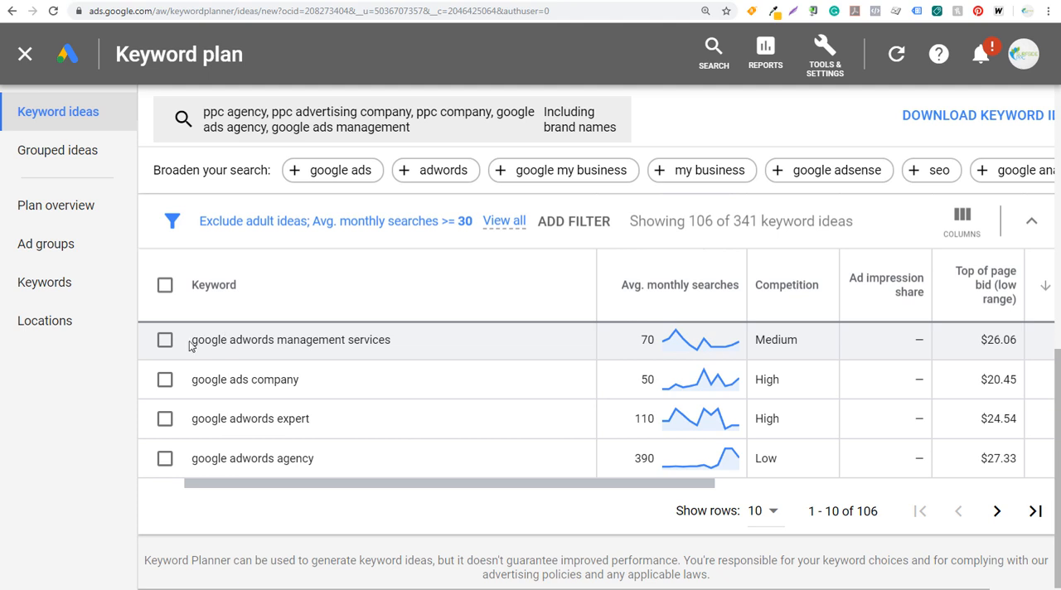
Switch to Keyword Planner and examine the Management Company group among the grouped keyword ideas.
left_click_drag(199, 340, 277, 340)
scroll(372, 384, "up", 5)
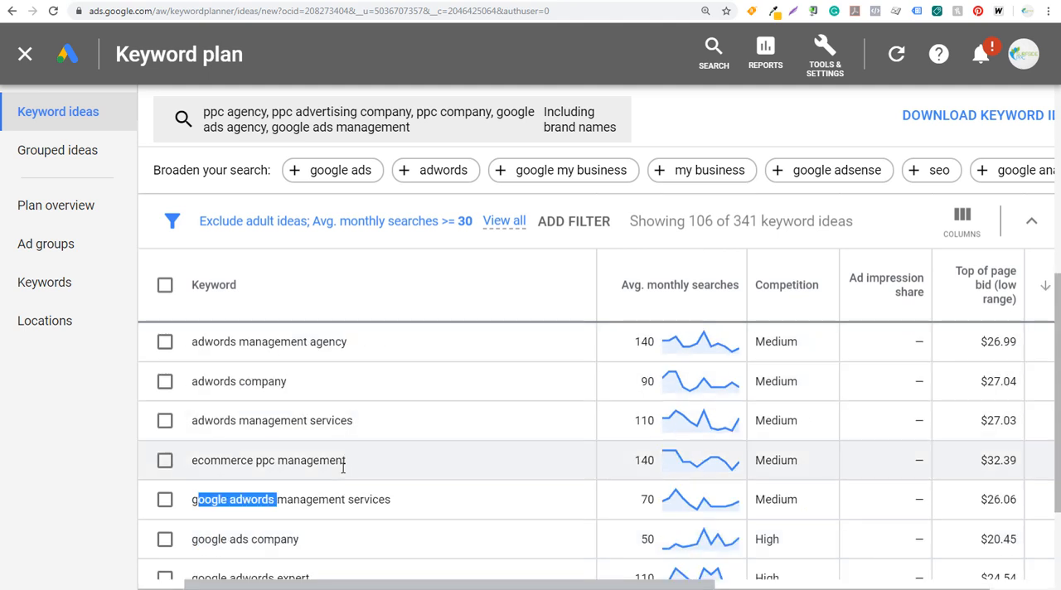
left_click(64, 158)
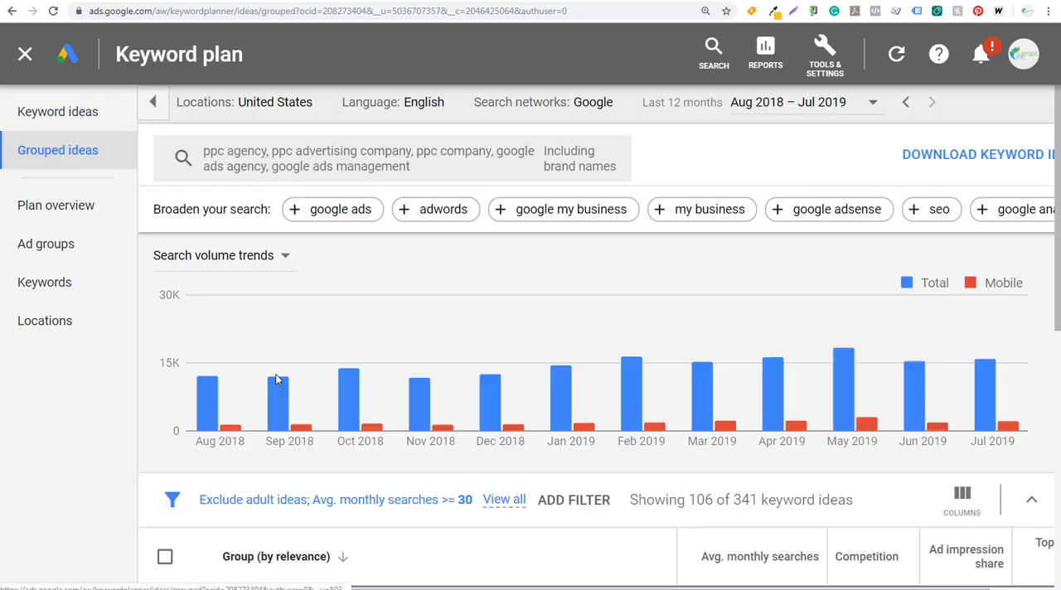
scroll(404, 451, "down", 3)
left_click(348, 367)
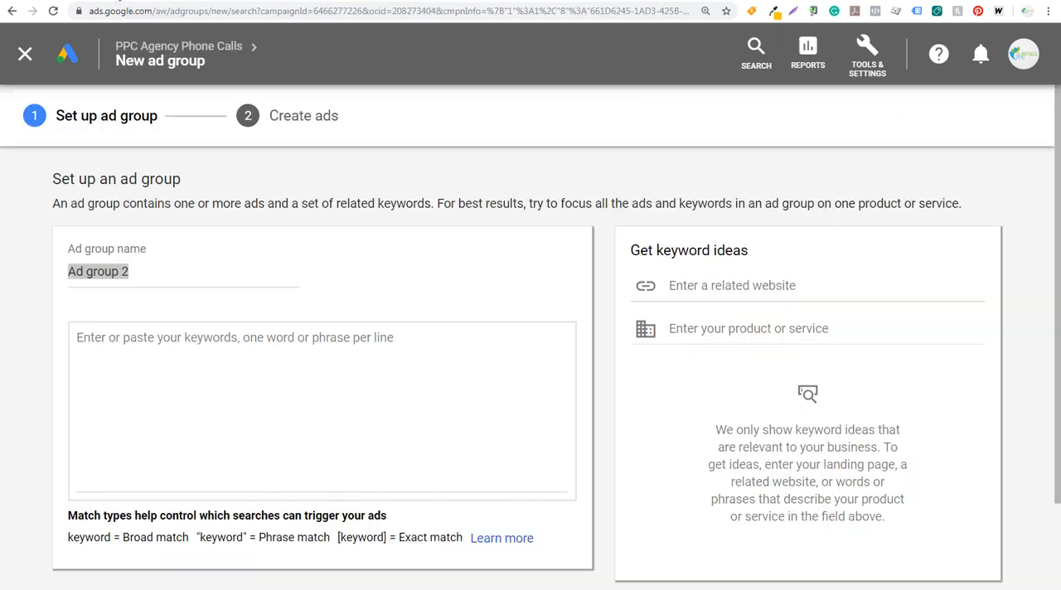
Name the ad group Google Ads Management Company, add exact-match keywords [adwords management company], [google adwords management company] and [google ads management company], and save it.
left_click(204, 407)
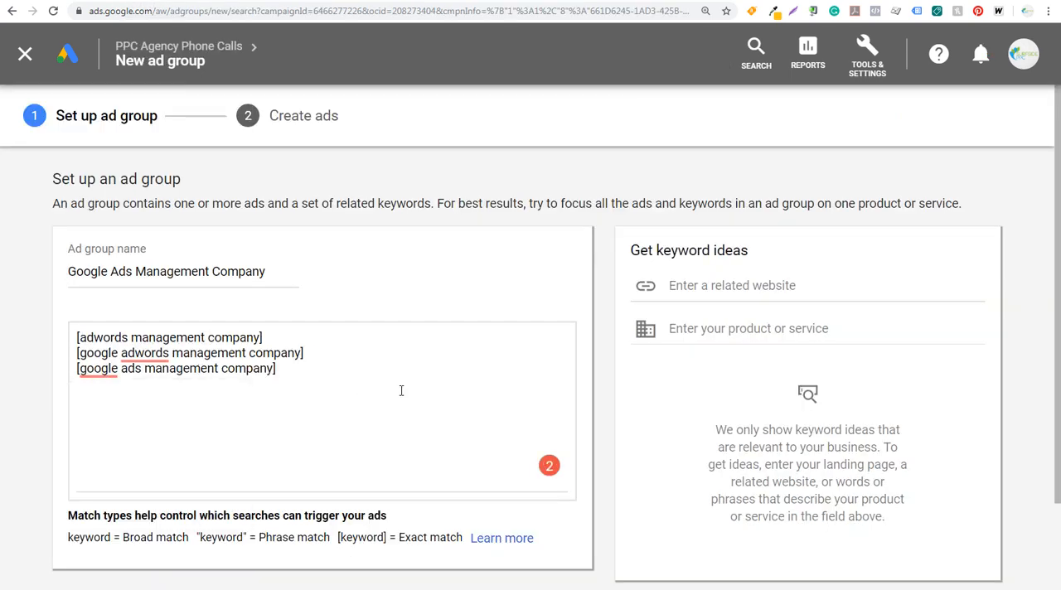
left_click(412, 411)
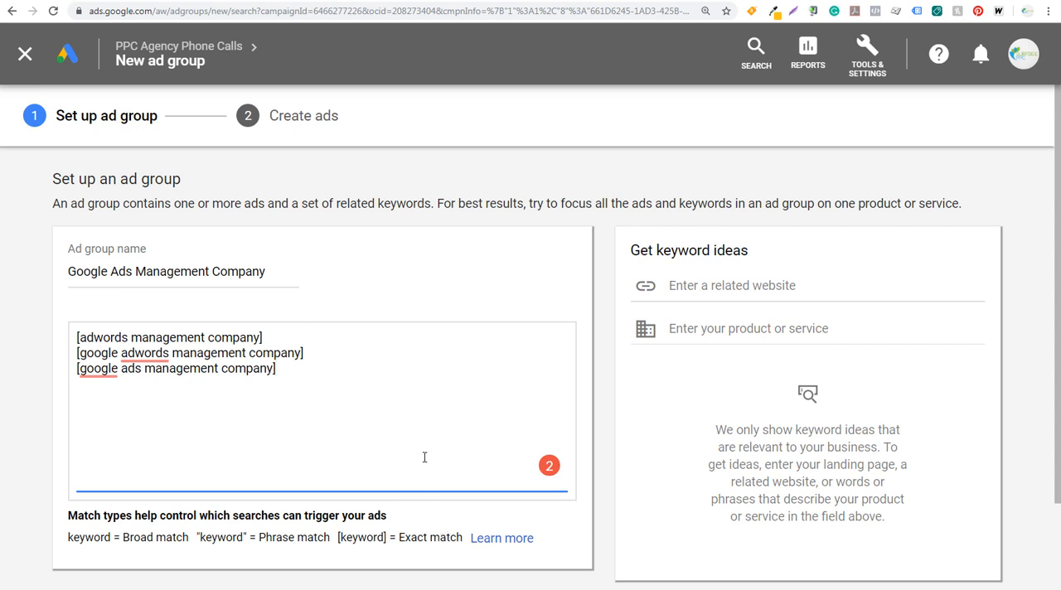
scroll(19, 348, "down", 2)
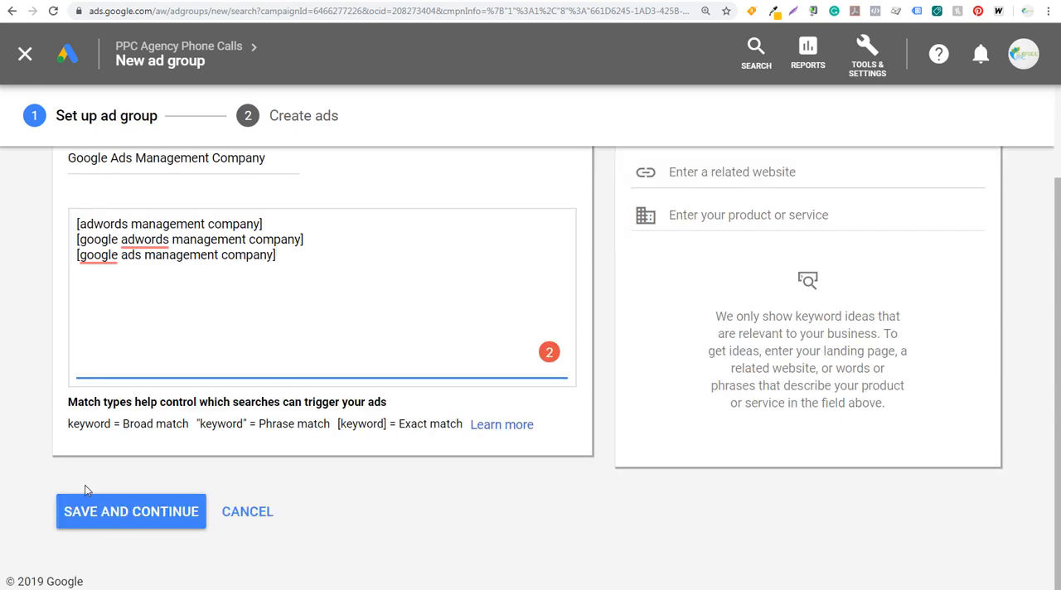
left_click(114, 526)
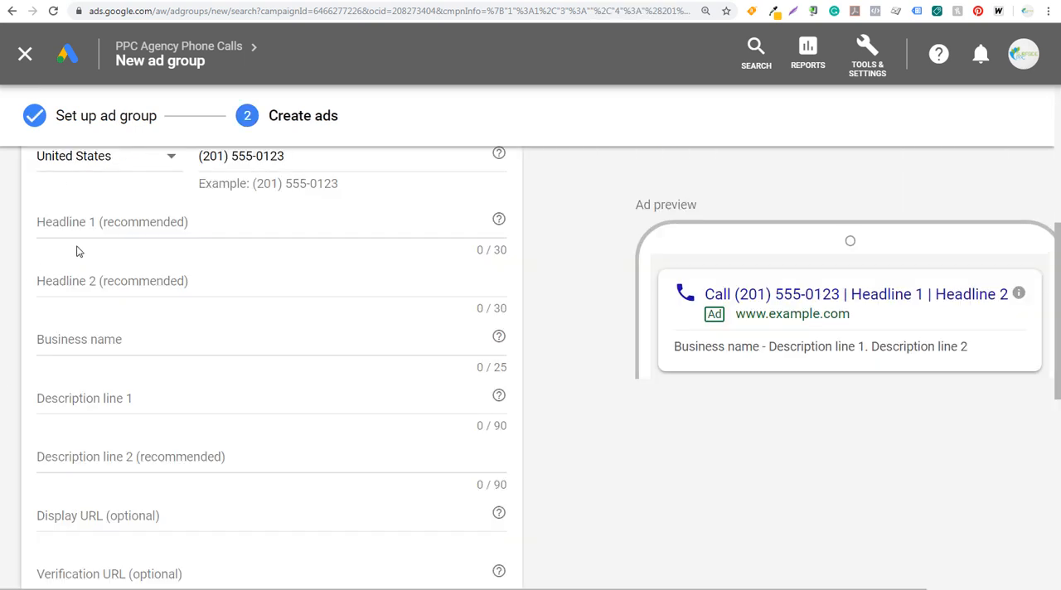
Review the new ad group's keywords and set the call-only ad's headline 1 to "Optimal Google Ads Management".
scroll(285, 232, "up", 2)
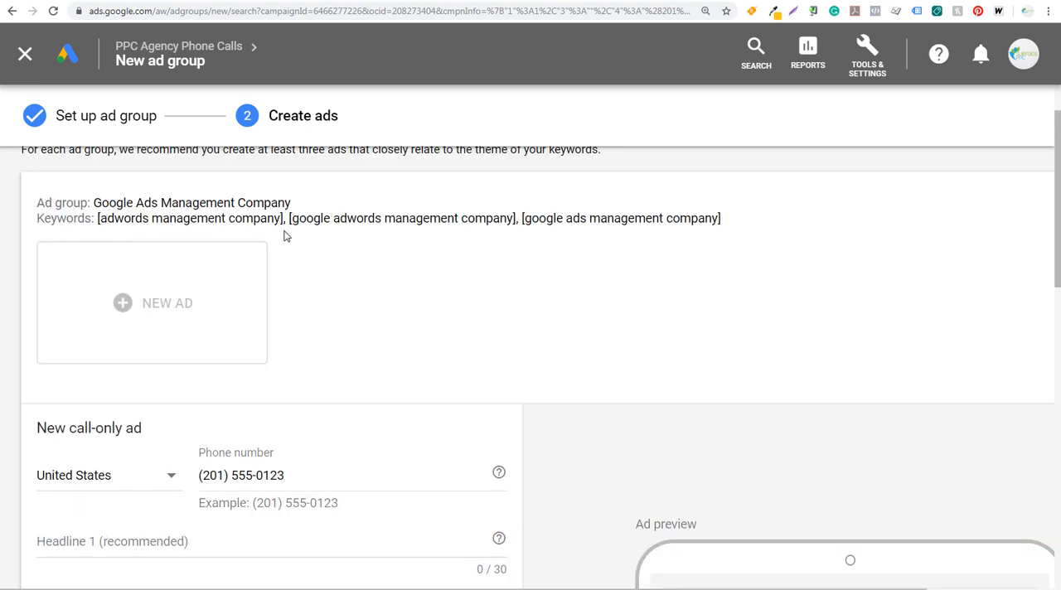
double_click(143, 219)
left_click_drag(143, 219, 477, 235)
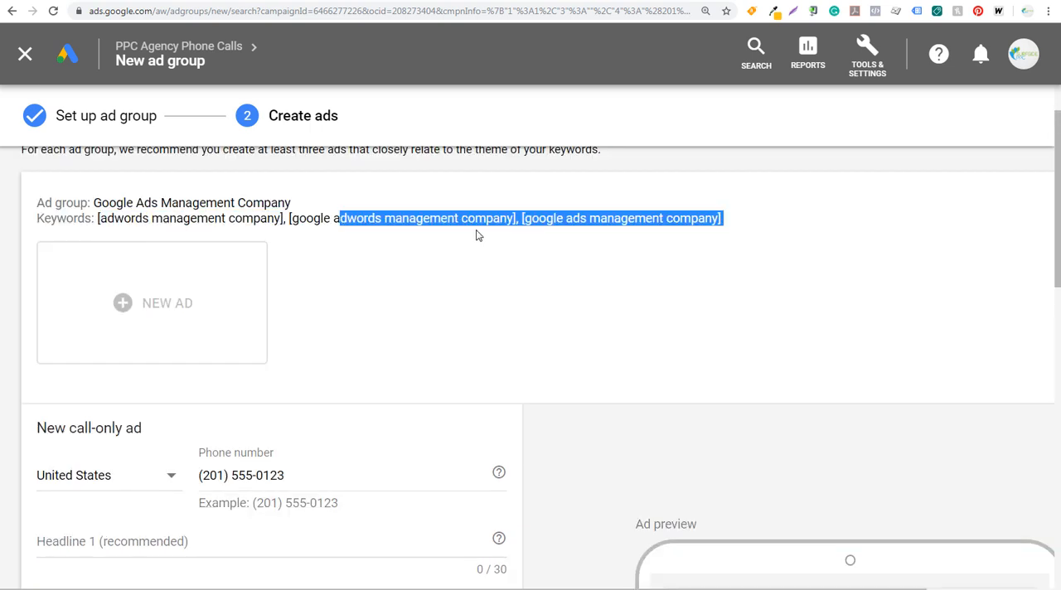
left_click(518, 274)
scroll(647, 336, "down", 4)
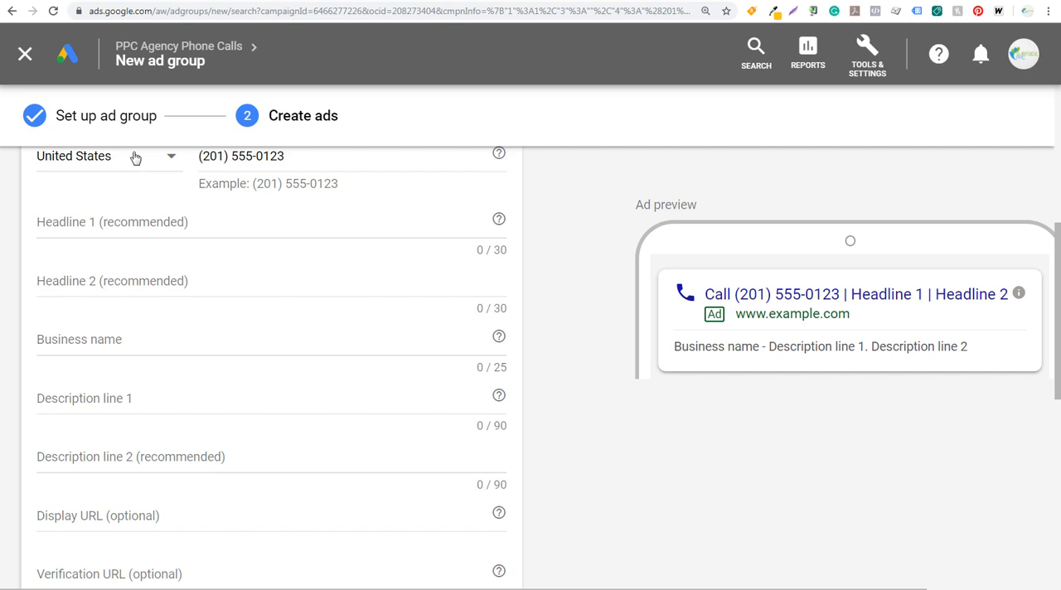
left_click(276, 218)
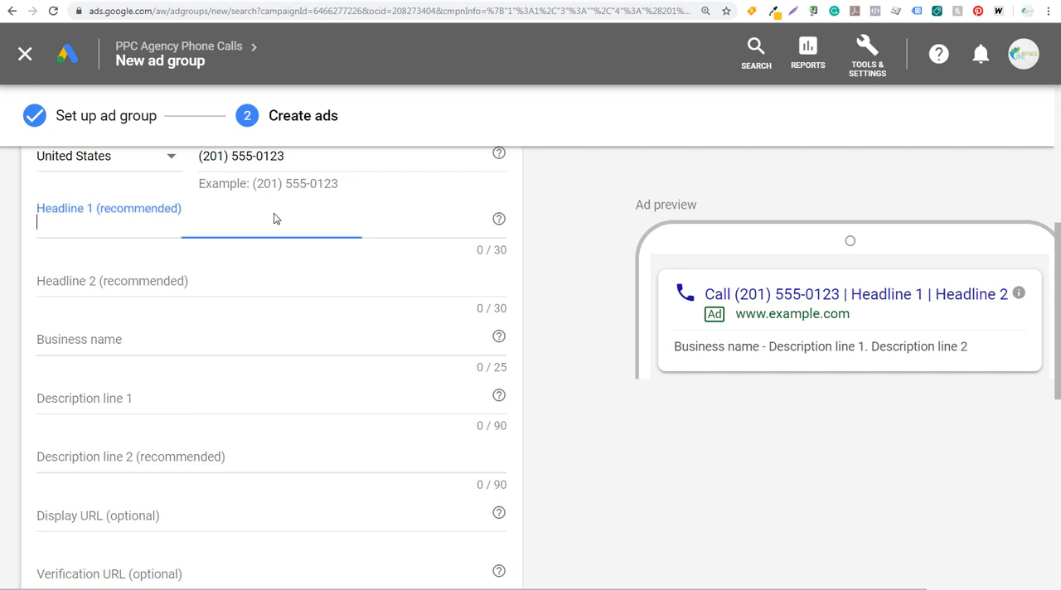
type("Optimal Google Ads Management")
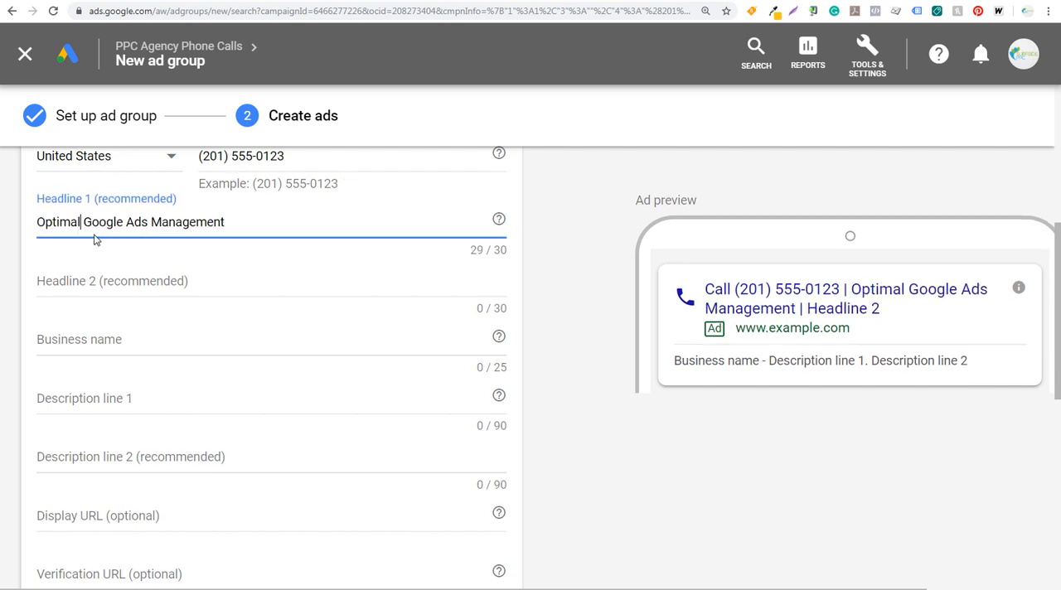
Set the ad's headline 2 to "Contact Surfside PPC Today" and the business name to "Surfside PPC".
left_click(231, 284)
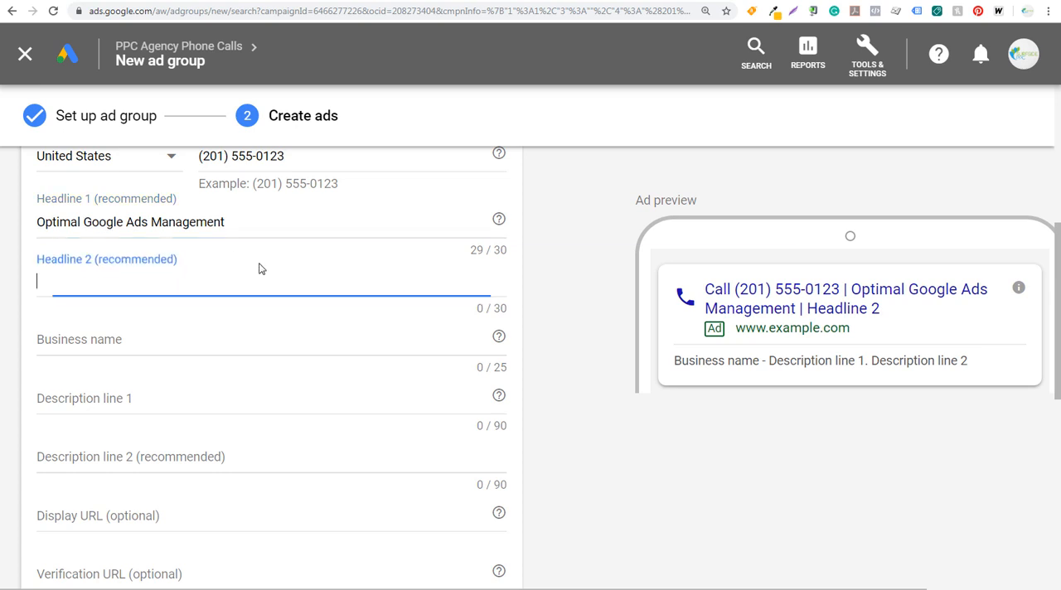
type("Conta")
type("ct Su")
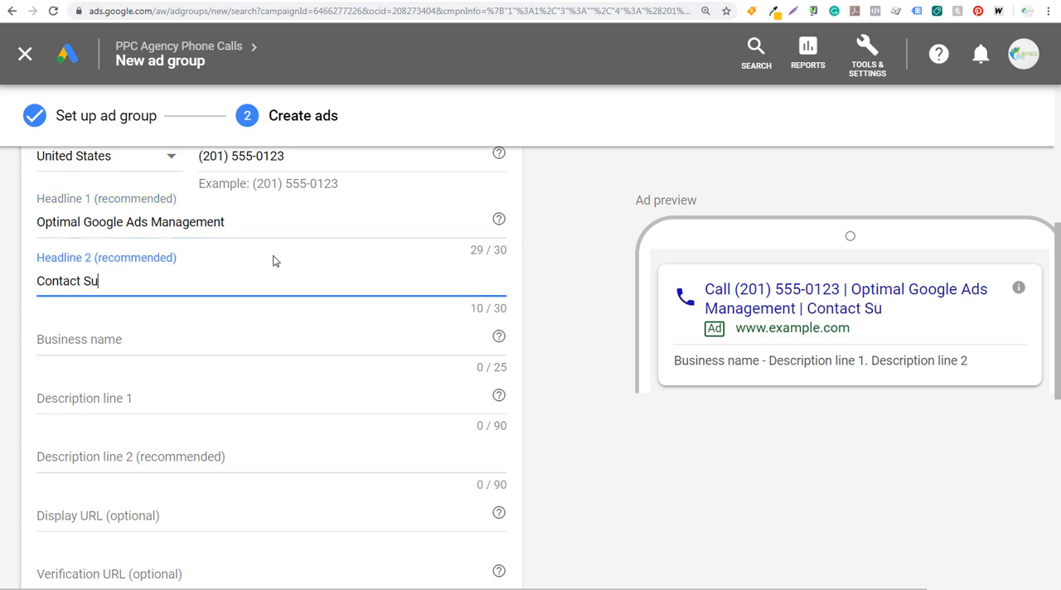
type("rfside PPC Today")
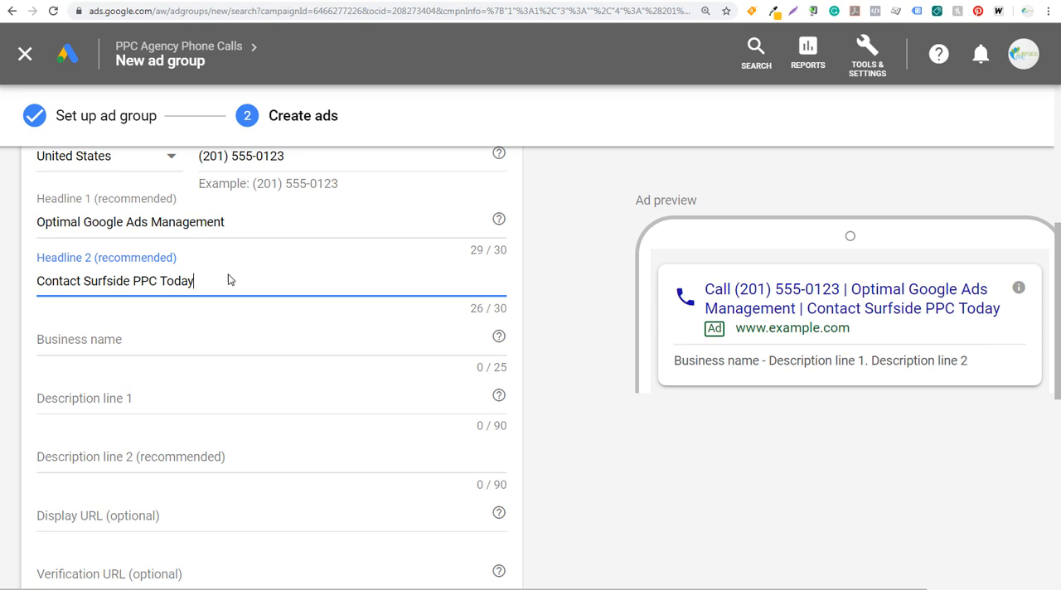
left_click(571, 388)
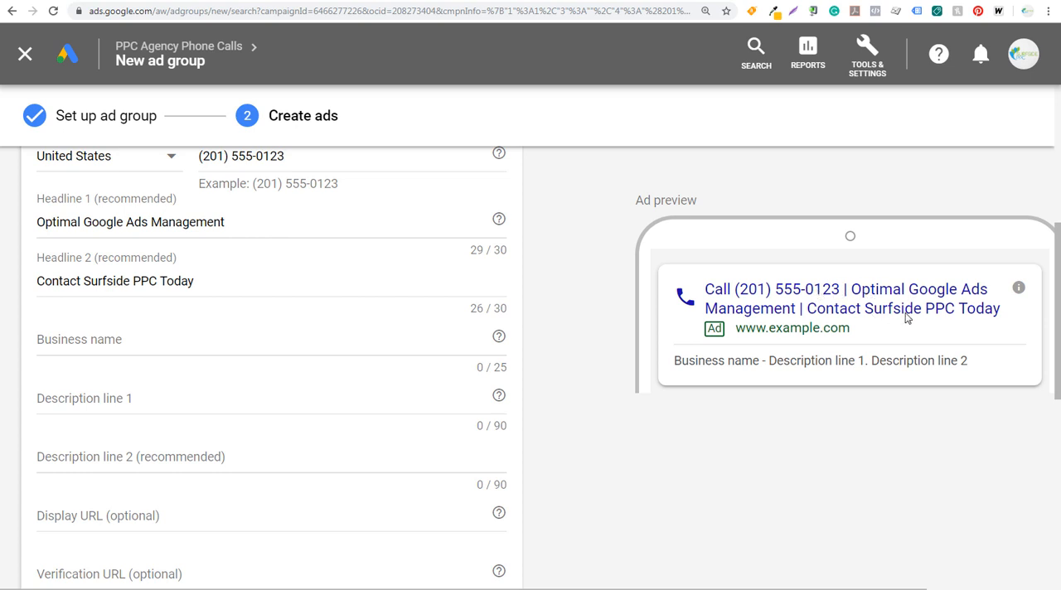
left_click(137, 337)
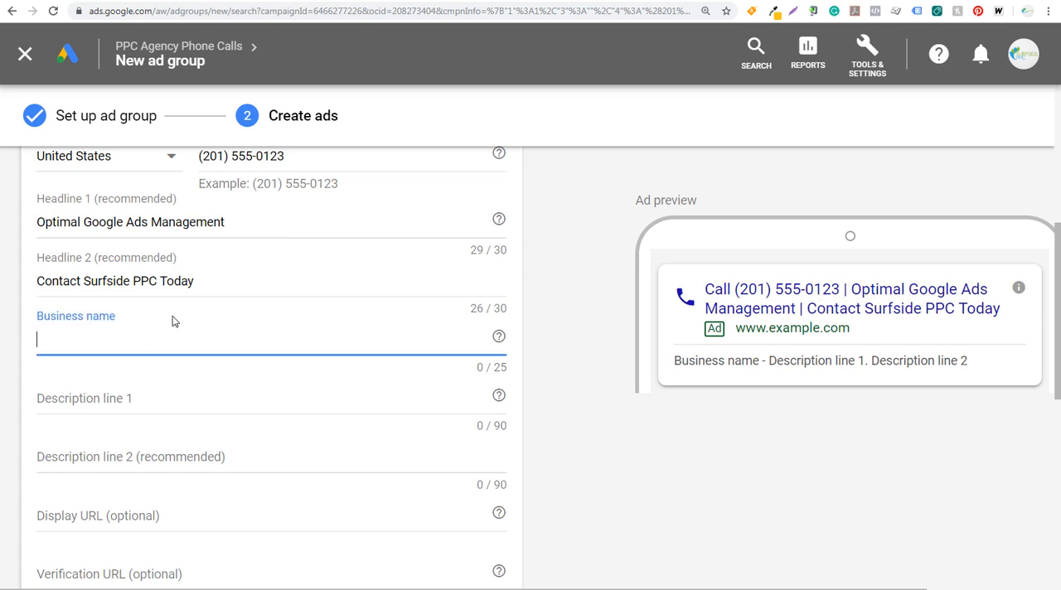
type("Surfside PPC")
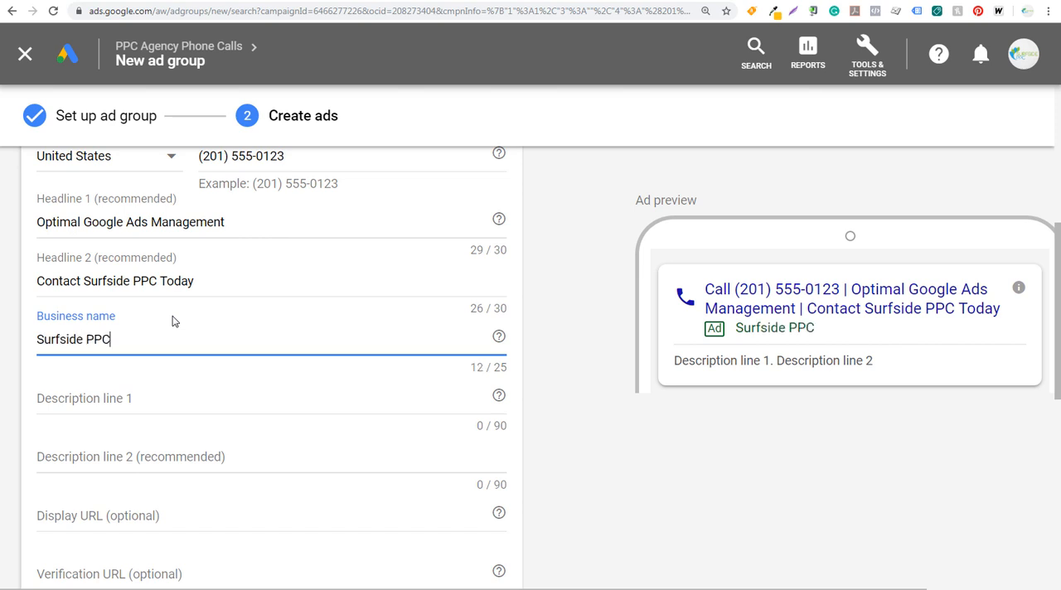
Complete the ad with descriptions about Google AdWords experience and affordable service, SurfsidePPC.com display and verification URLs, and the "Phone Calls - Extensions or Call Only" conversion action.
scroll(175, 322, "down", 2)
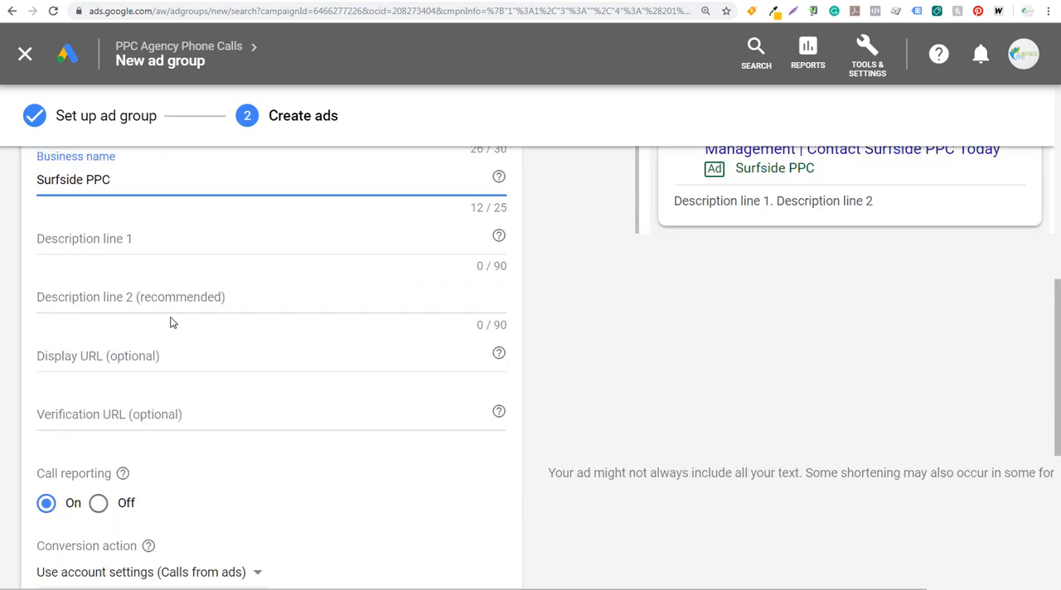
left_click(143, 247)
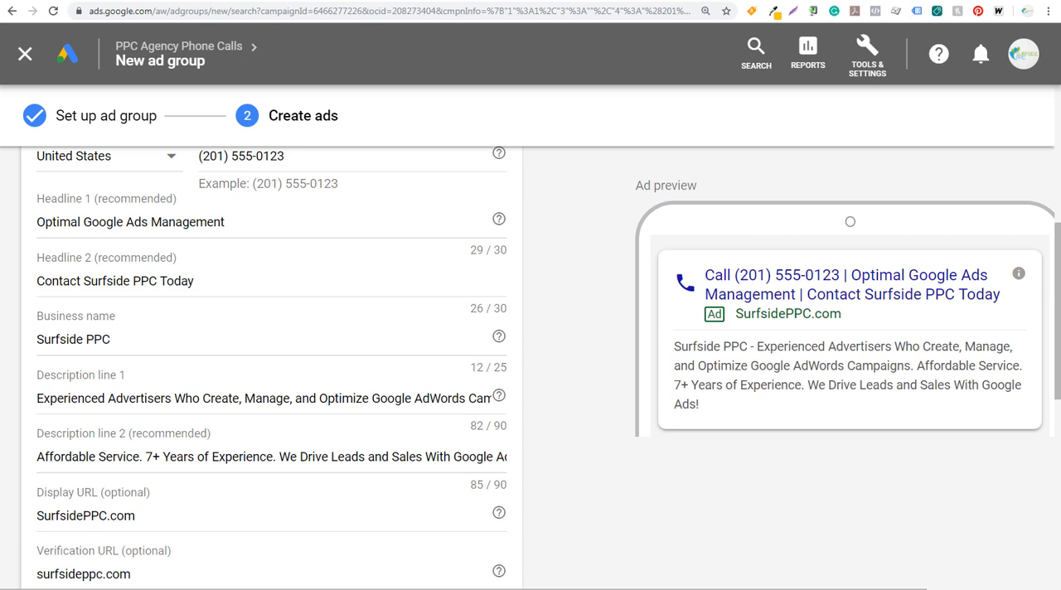
scroll(713, 410, "down", 2)
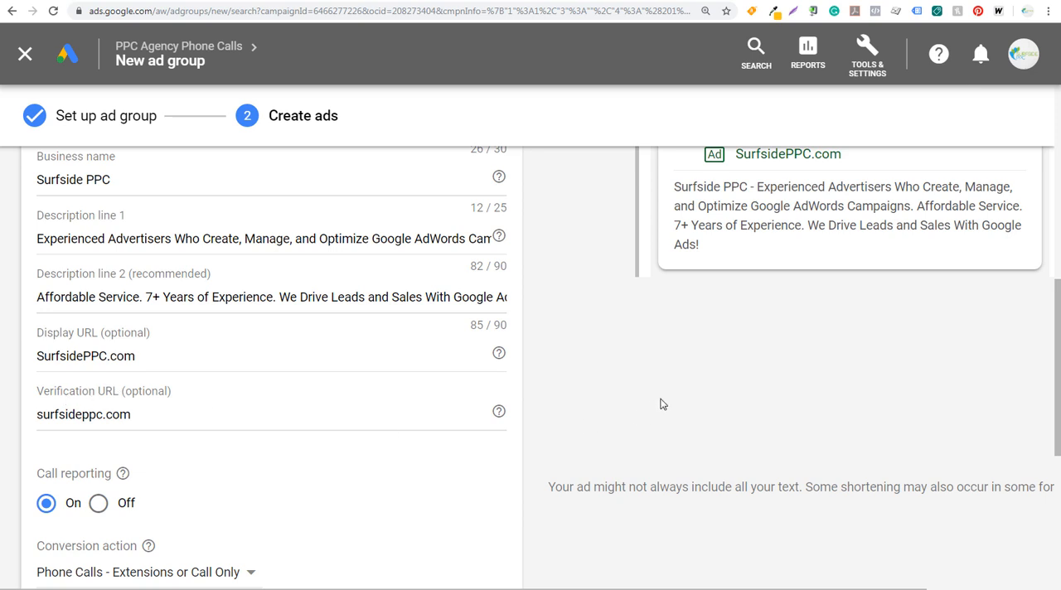
scroll(660, 402, "down", 2)
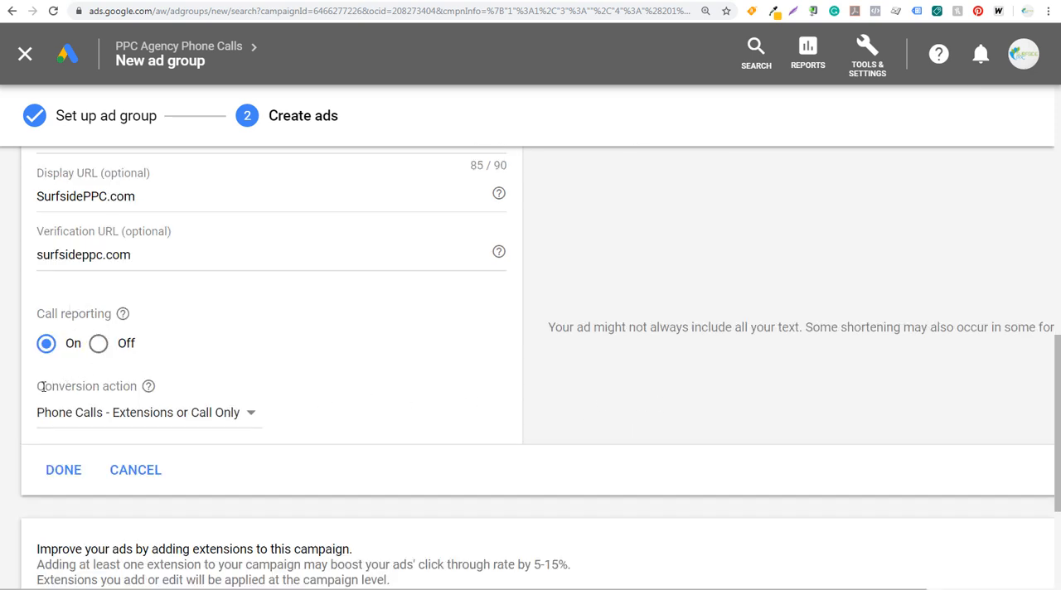
left_click(73, 471)
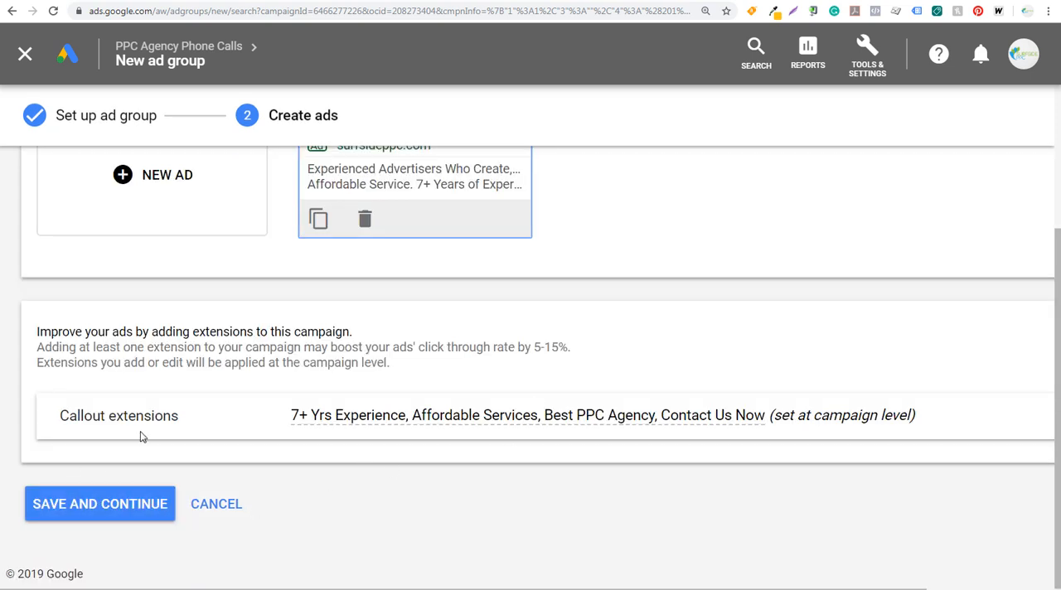
Review the finished ad and callout extensions, and save the Google Ads Management Company ad group.
scroll(251, 378, "up", 2)
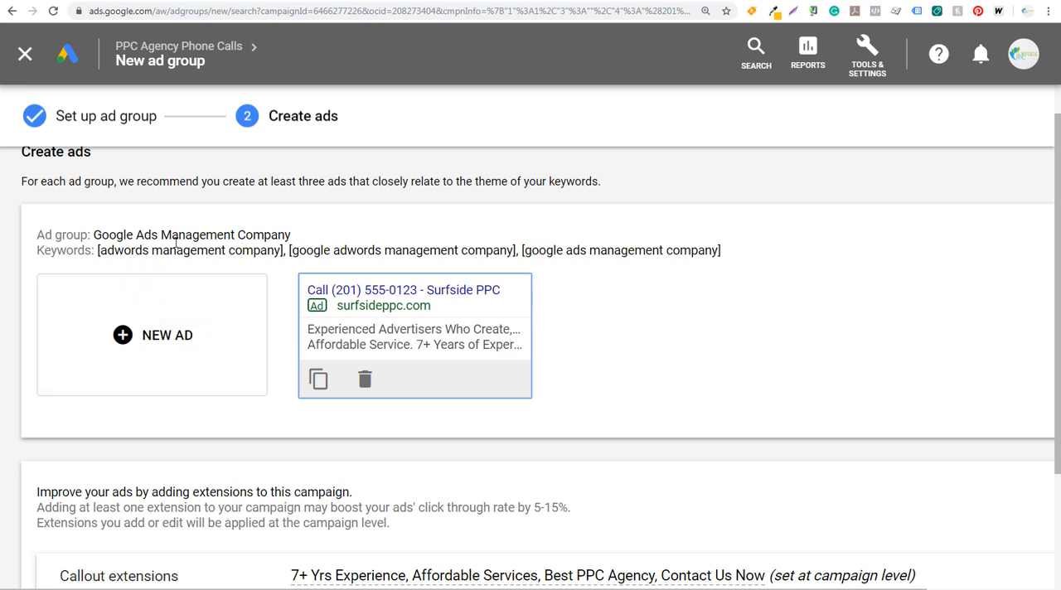
scroll(687, 324, "down", 3)
left_click(105, 510)
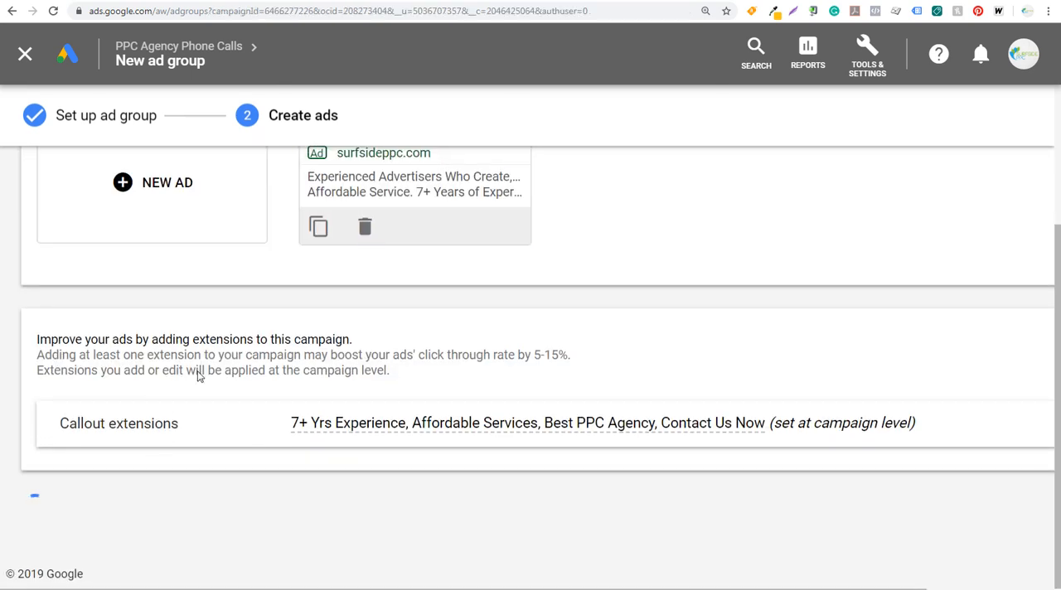
Return to Keyword Planner, collapse the Management Company group and look through the other keyword groups for ad group themes.
scroll(306, 448, "down", 2)
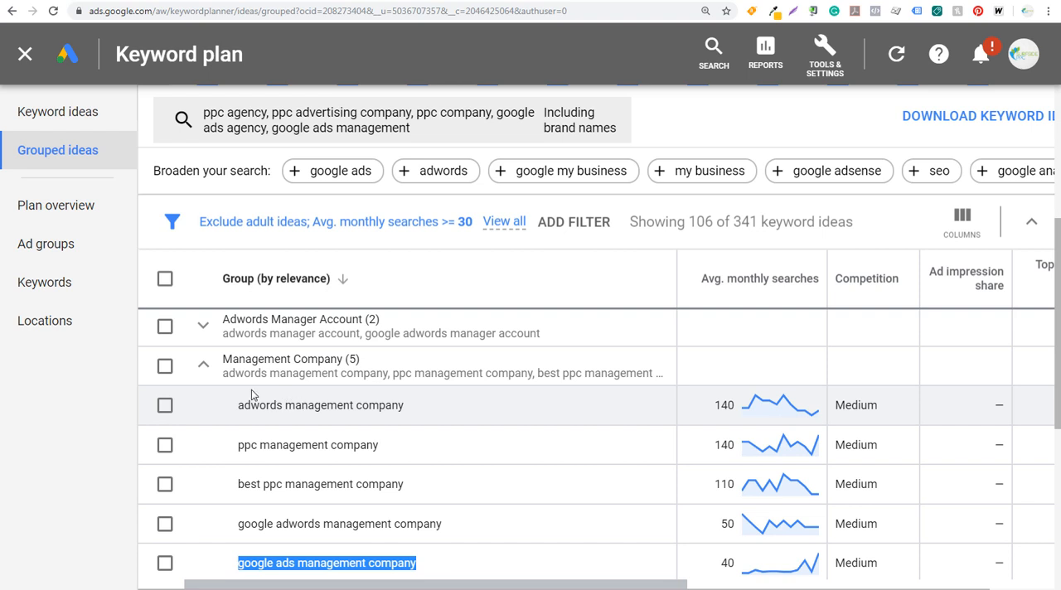
left_click(203, 368)
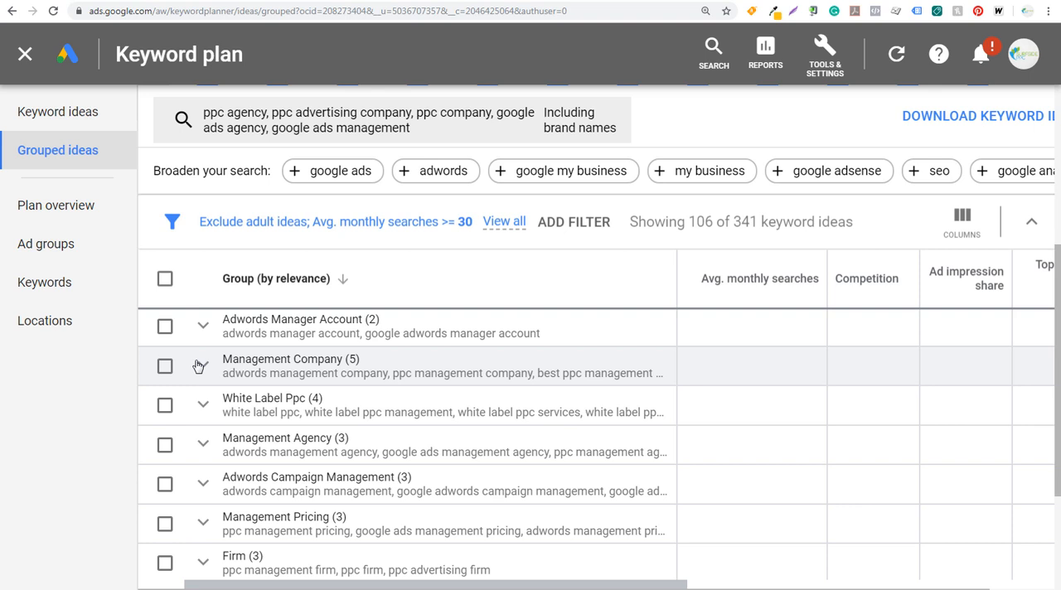
scroll(307, 436, "down", 2)
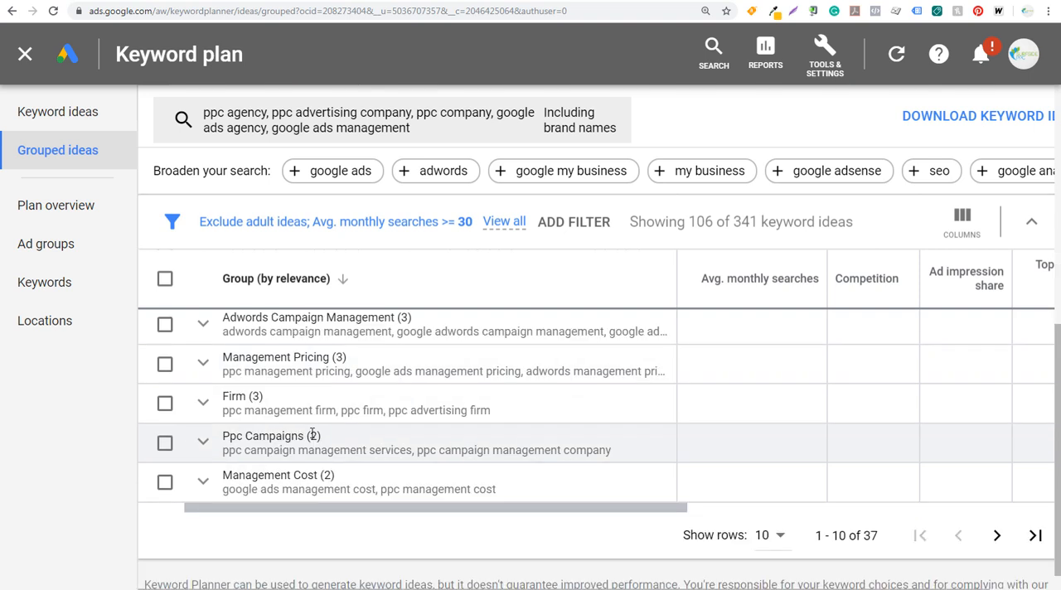
Expand the Firm keyword group in Keyword Planner, and start a new Target CPA portfolio bid strategy in the account's shared library.
left_click(203, 404)
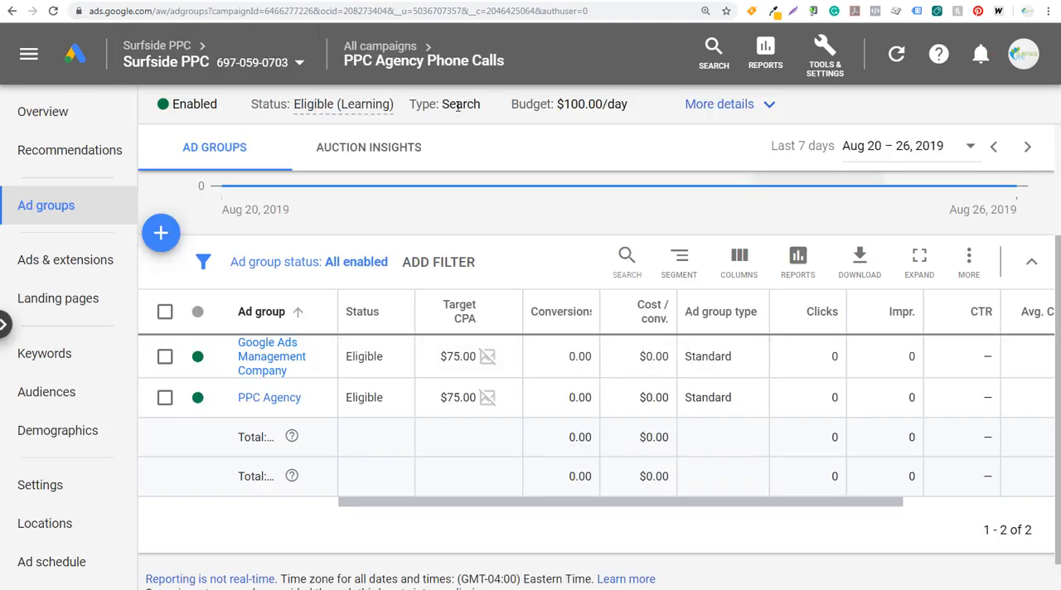
left_click(825, 63)
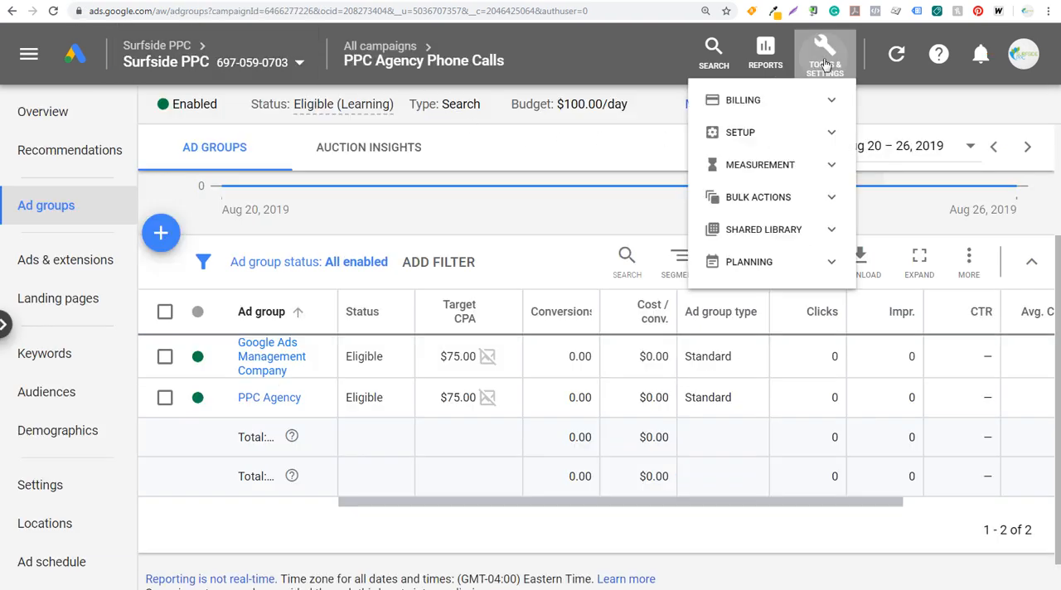
left_click(821, 297)
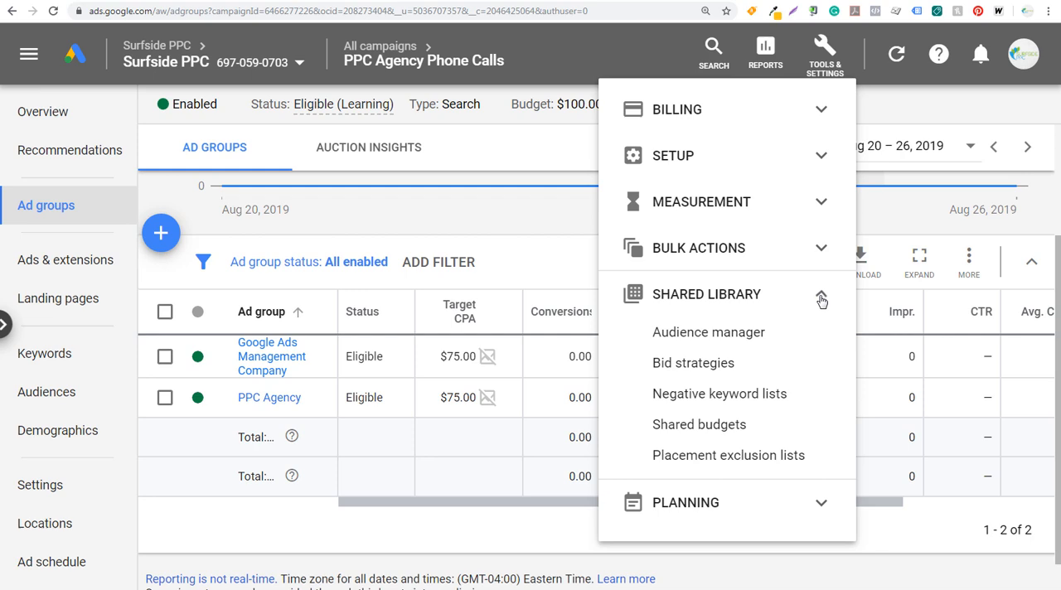
left_click(700, 365)
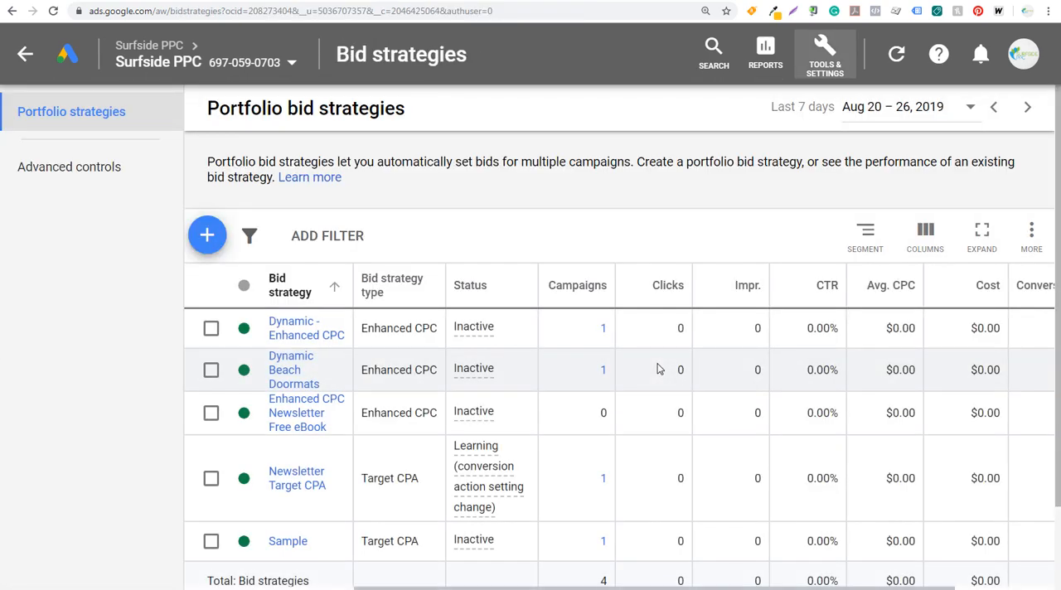
left_click(208, 237)
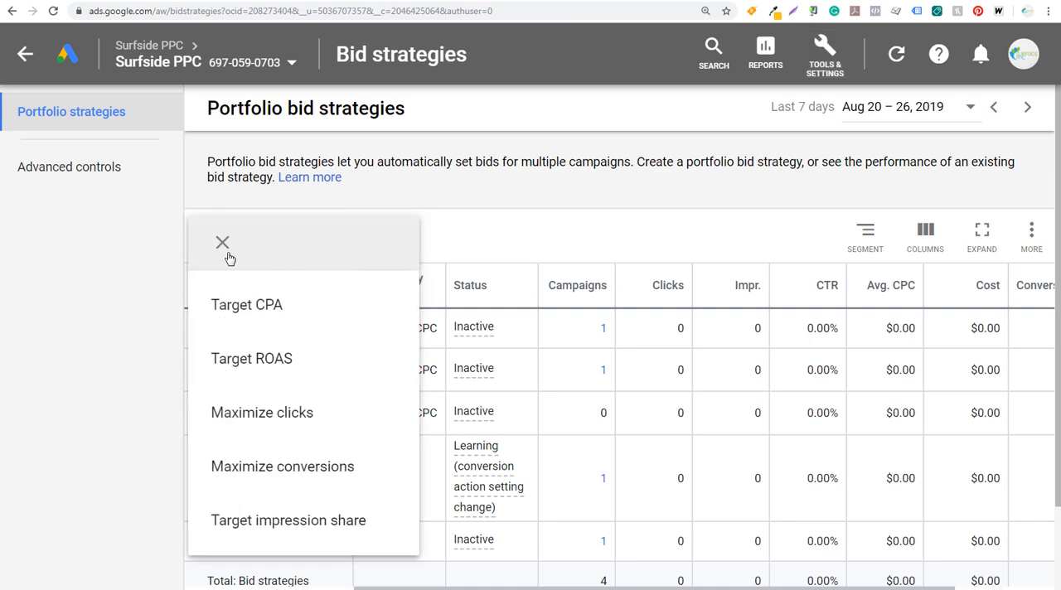
left_click(254, 306)
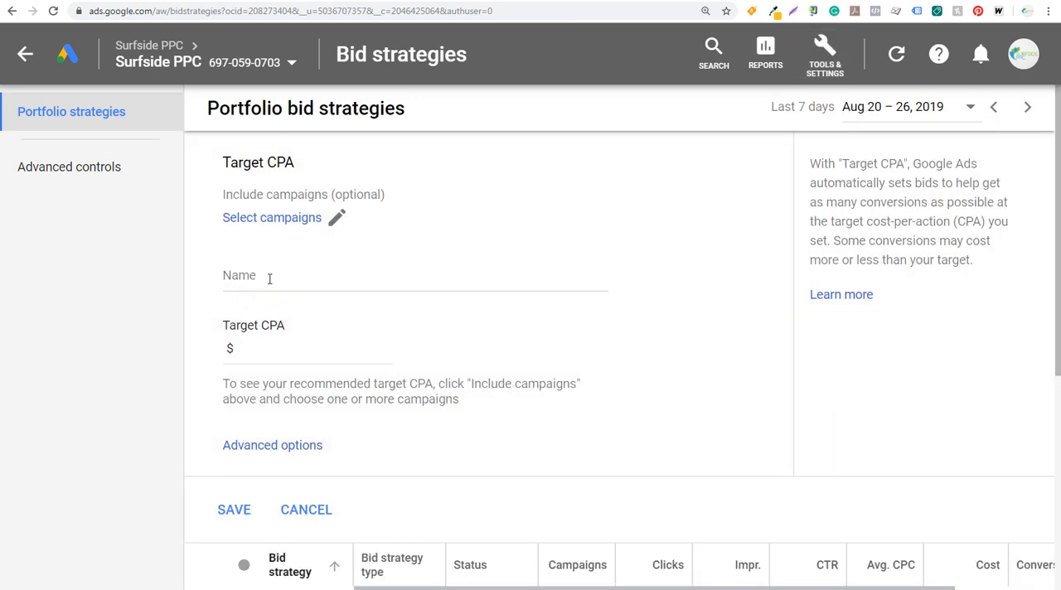
Name the bid strategy "Phone Call Bid Strategy" and set its target CPA to $75.00.
left_click(270, 279)
type("Phone ")
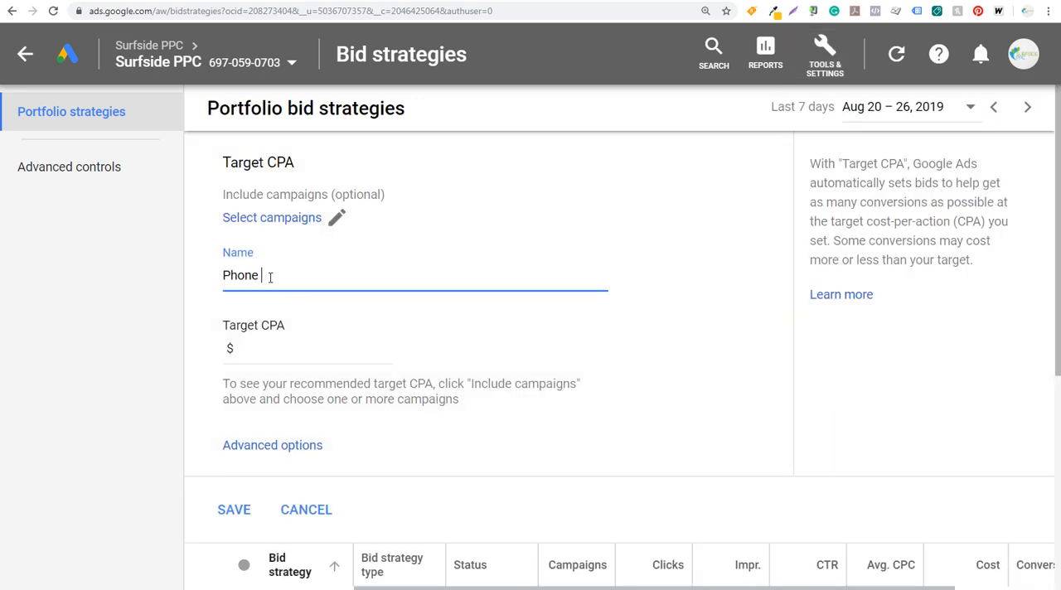
type("Call Bid Strategy")
left_click(295, 347)
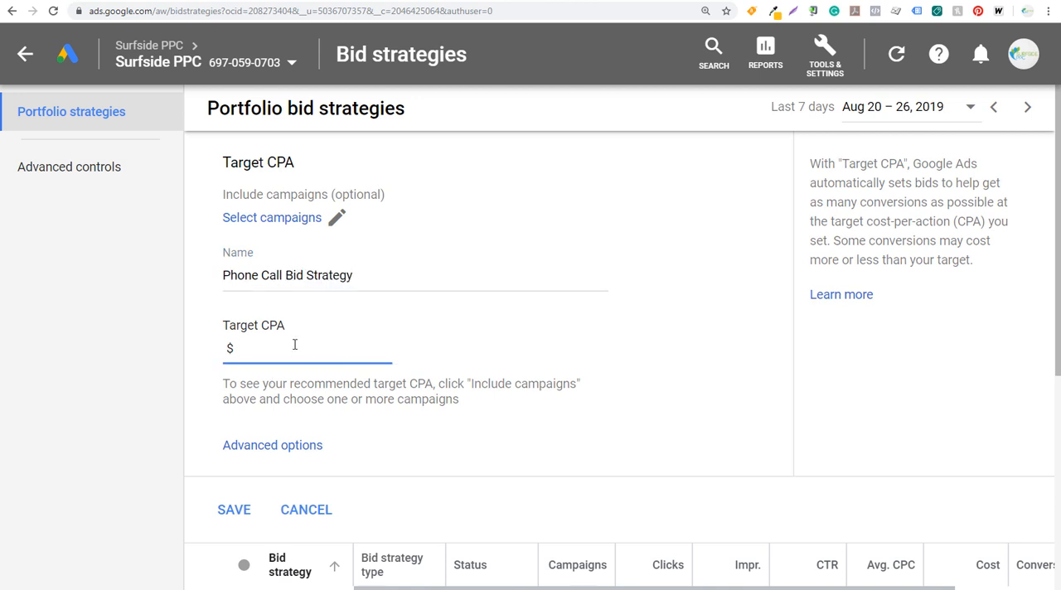
left_click(722, 342)
Set the strategy's maximum bid limit to $30.00 in the advanced options, and check the Firm keywords' top of page bids in Keyword Planner.
left_click(286, 448)
scroll(494, 424, "down", 2)
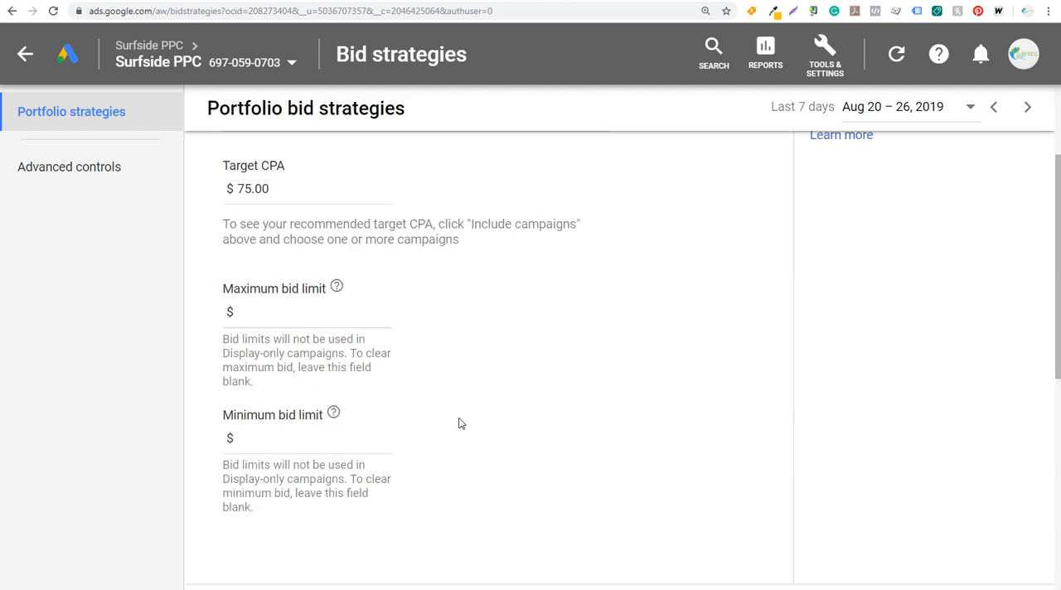
left_click(309, 313)
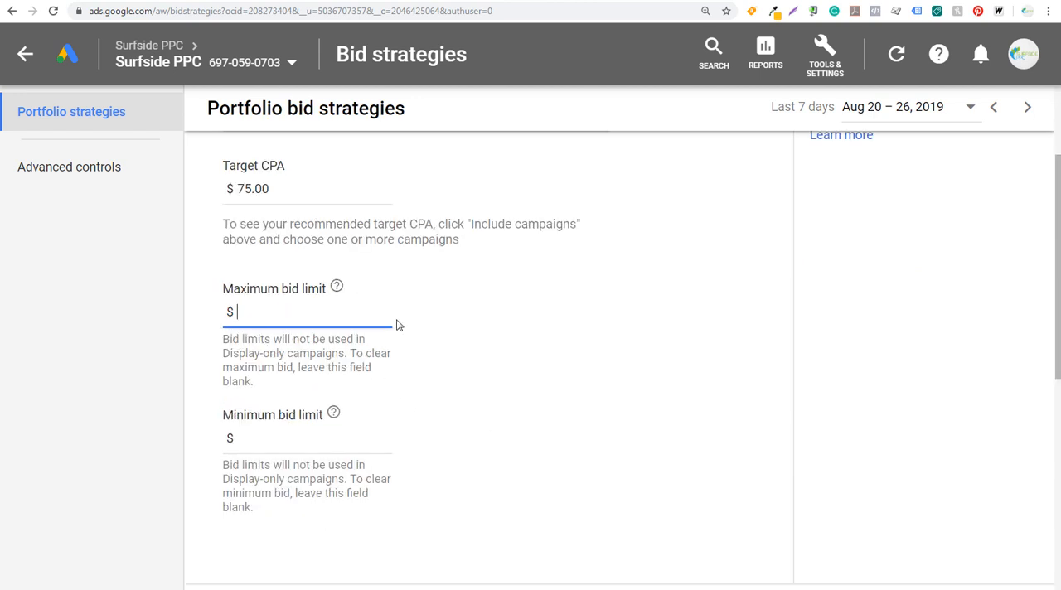
type("30.00")
left_click(597, 263)
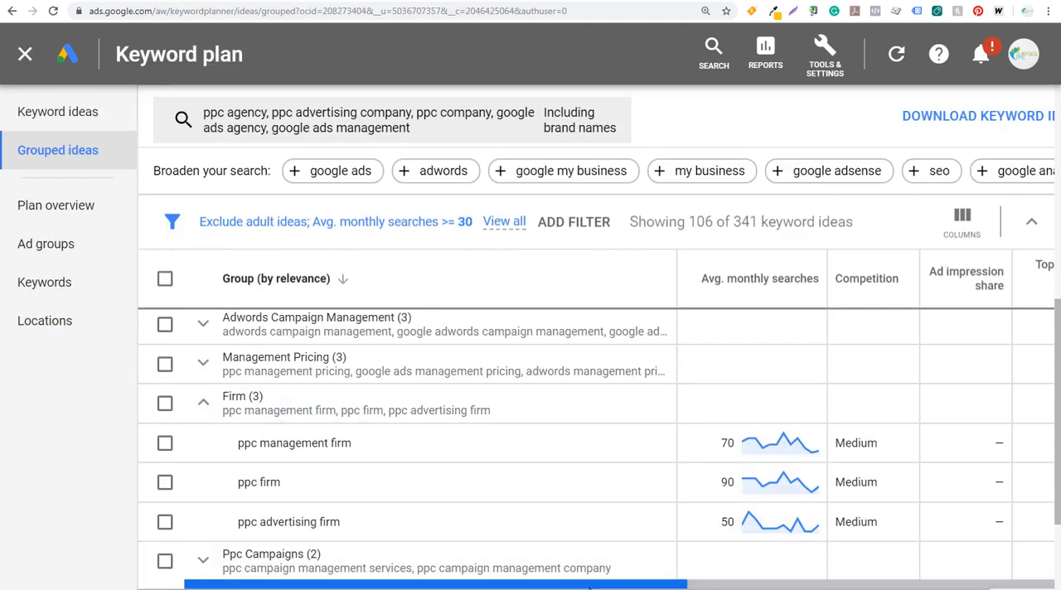
left_click_drag(590, 585, 762, 586)
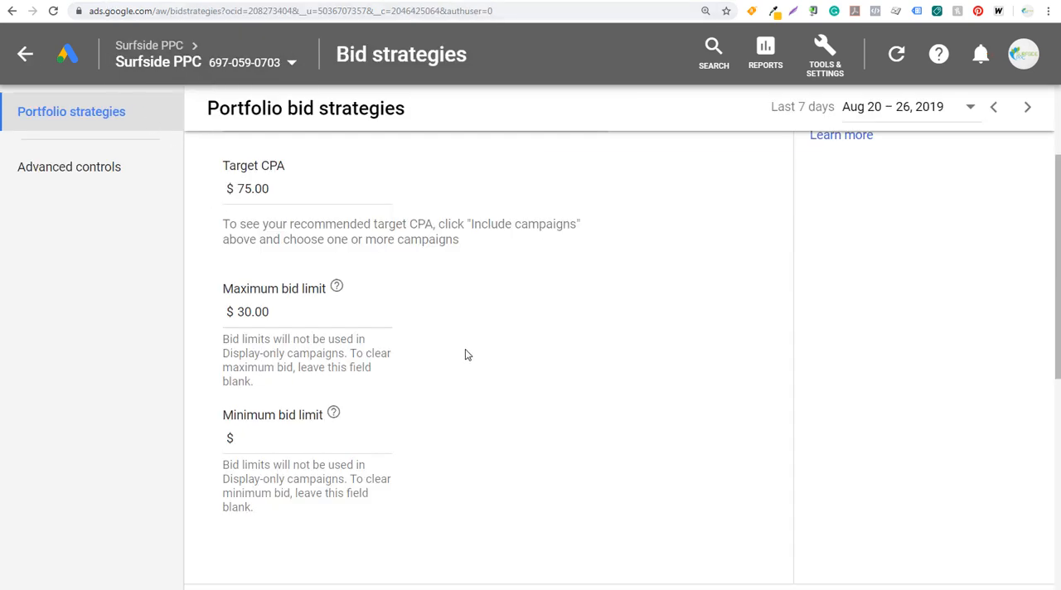
Include the PPC Agency Phone Calls campaign in the bid strategy, leave the minimum bid limit blank, and save the strategy.
scroll(466, 354, "down", 2)
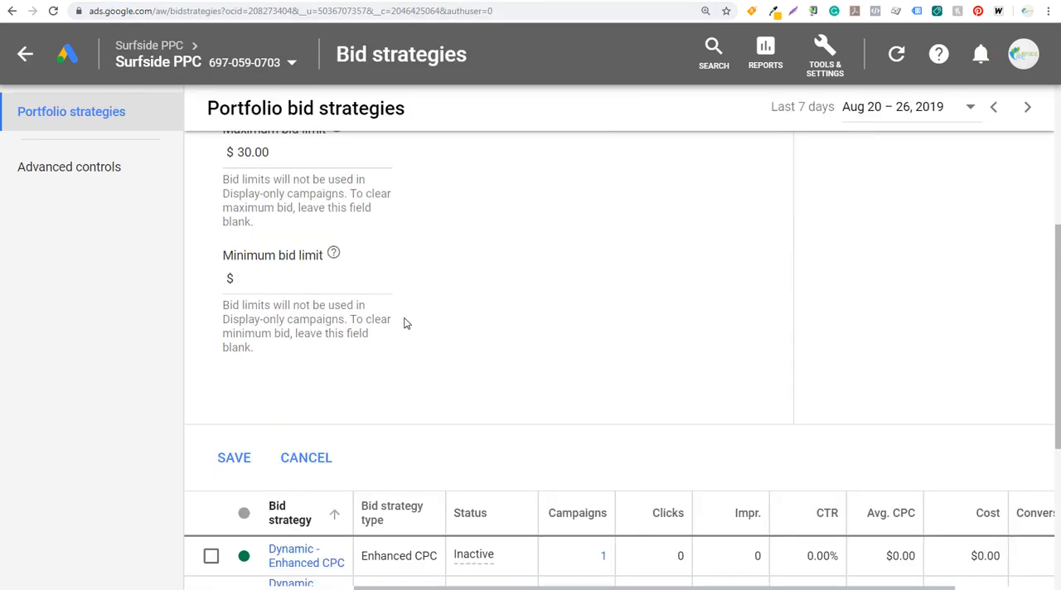
scroll(406, 323, "up", 4)
left_click(309, 222)
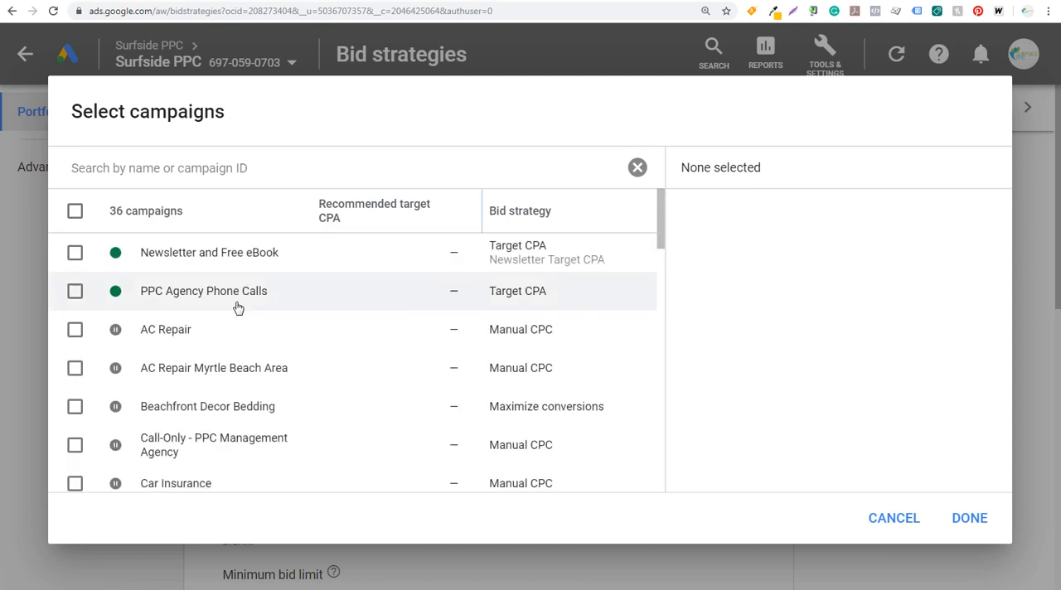
left_click(75, 291)
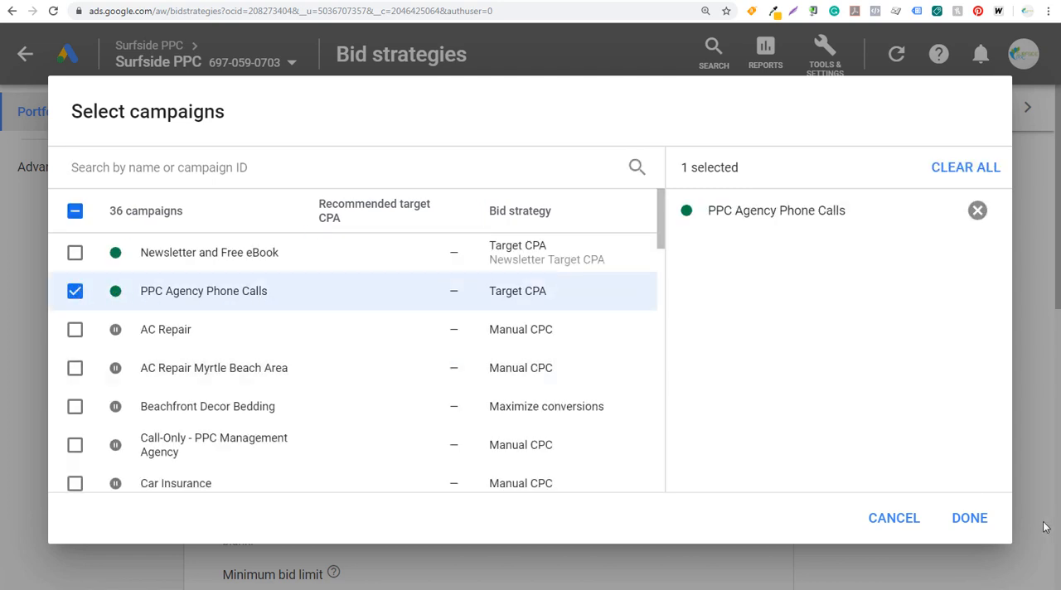
left_click(970, 517)
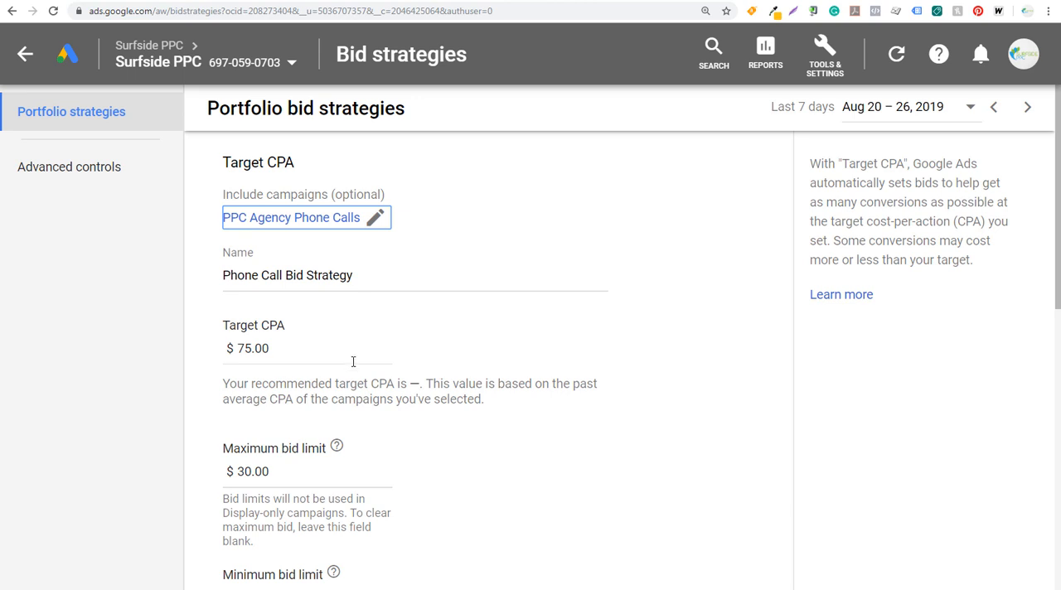
scroll(296, 491, "down", 4)
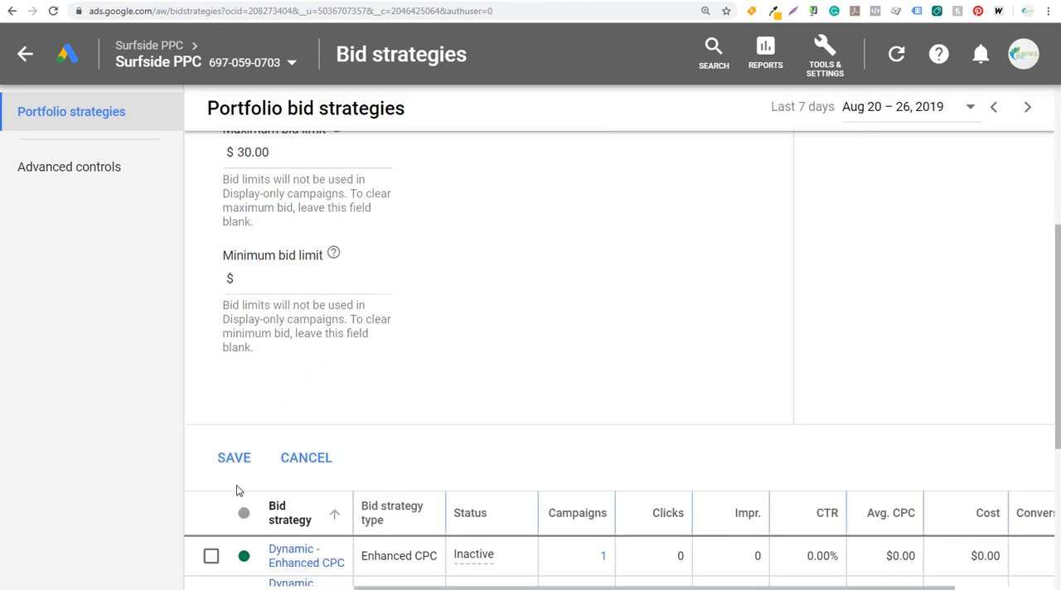
left_click(235, 458)
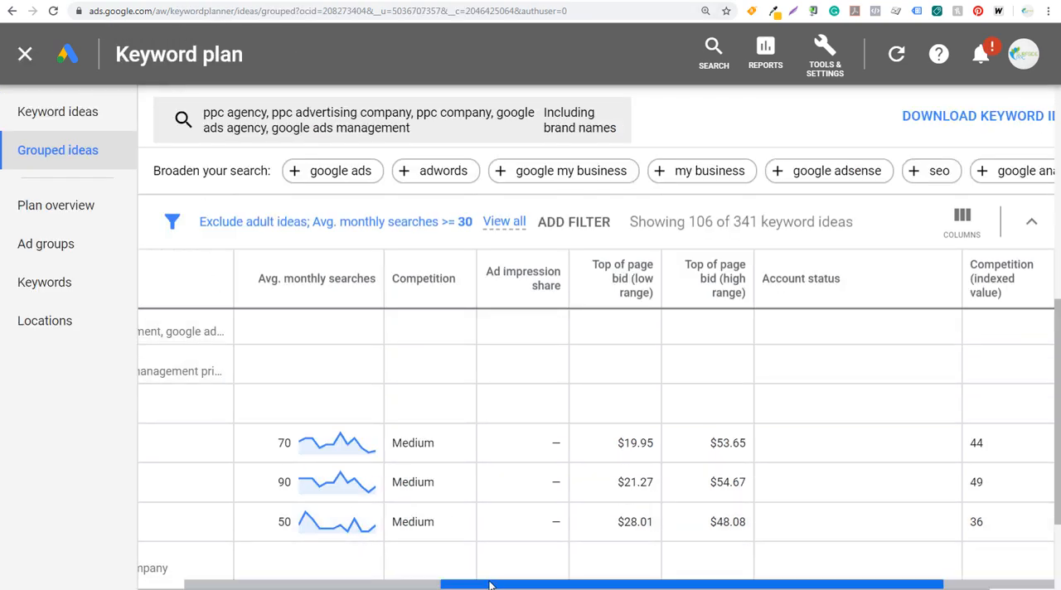
Return to Keyword Planner and look over the keywords in the expanded Firm group.
left_click_drag(461, 580, 205, 582)
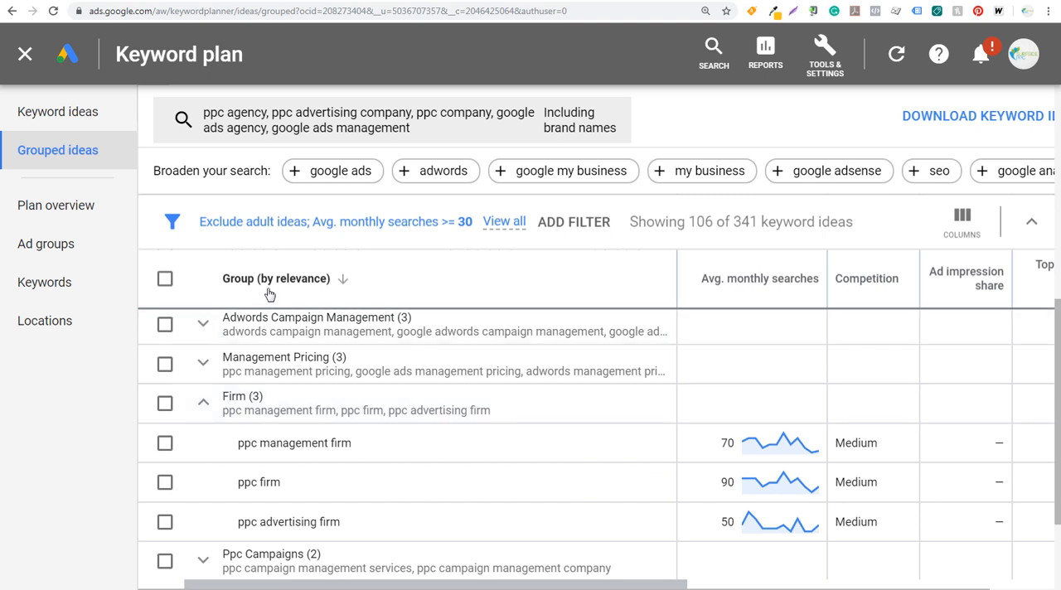